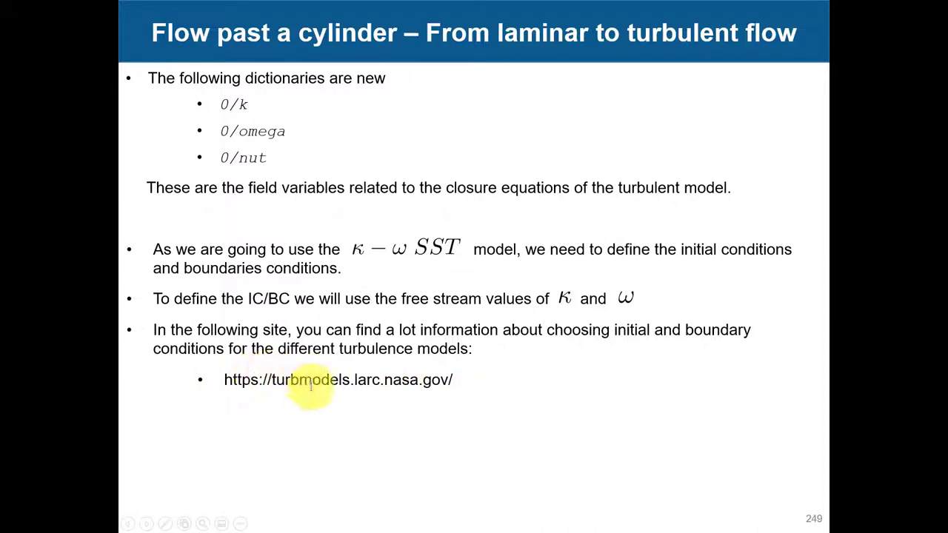
pyautogui.press('Escape')
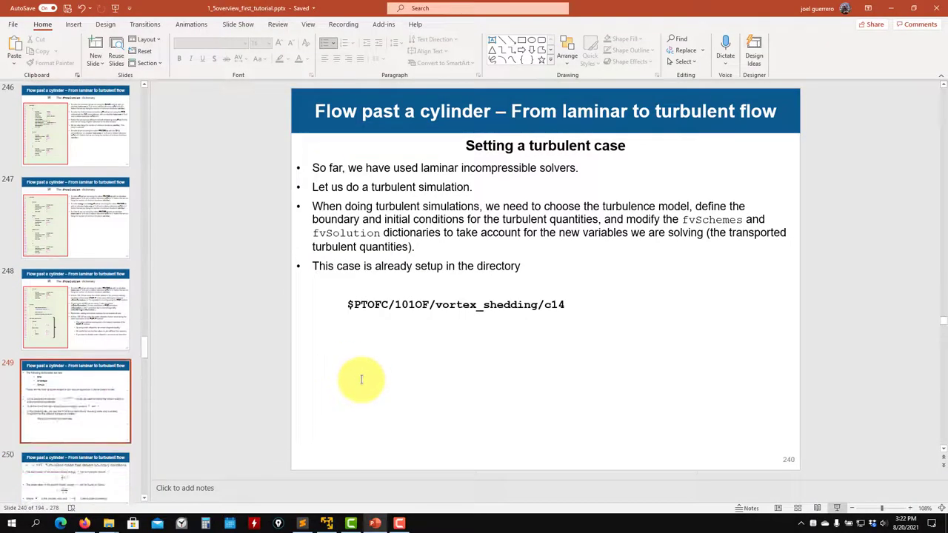
pyautogui.doubleClick(419, 358)
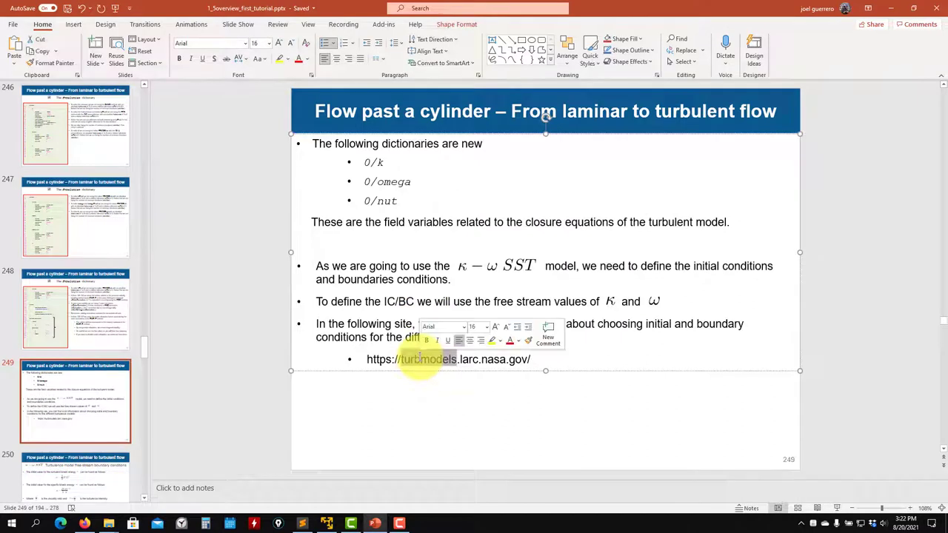
pyautogui.tripleClick(415, 359)
pyautogui.hotkey('ctrl', 'c')
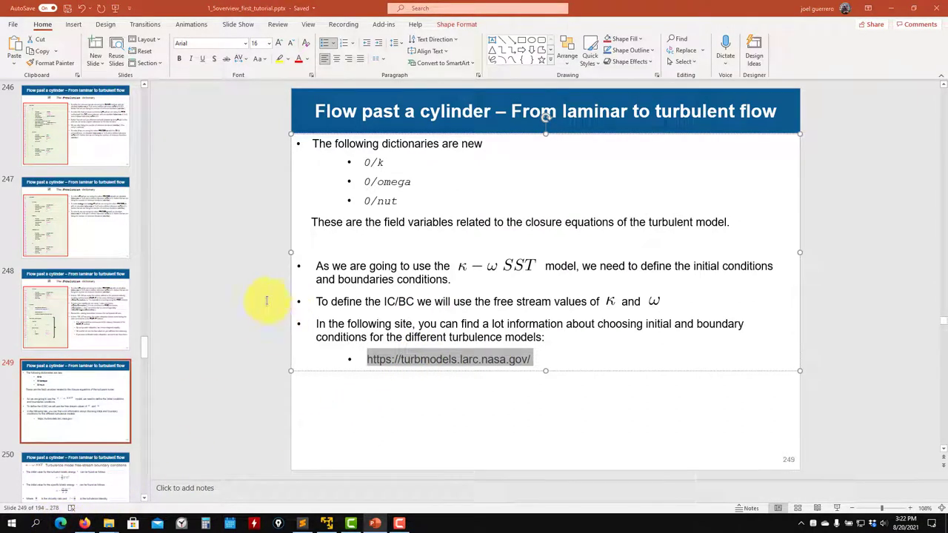
pyautogui.press('super+1')
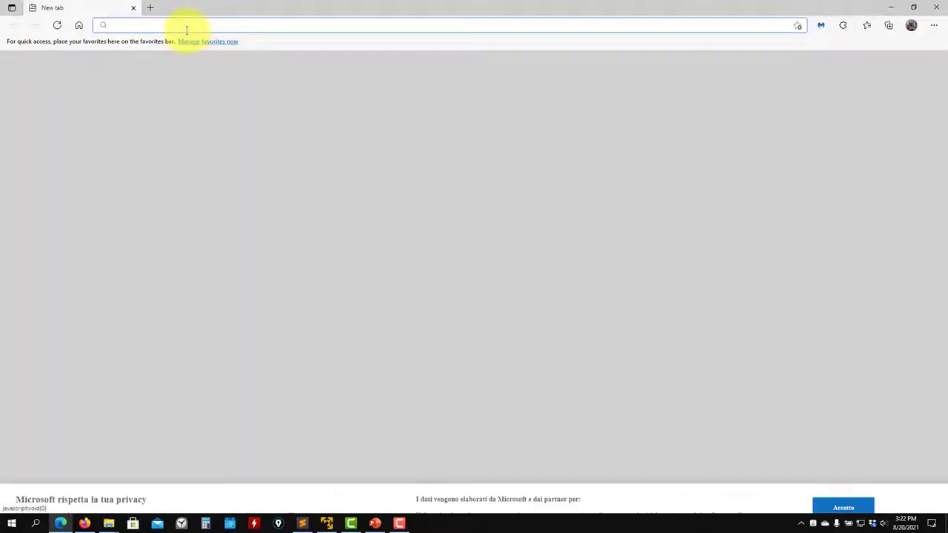
pyautogui.click(186, 26)
pyautogui.hotkey('ctrl', 'v')
pyautogui.press('Return')
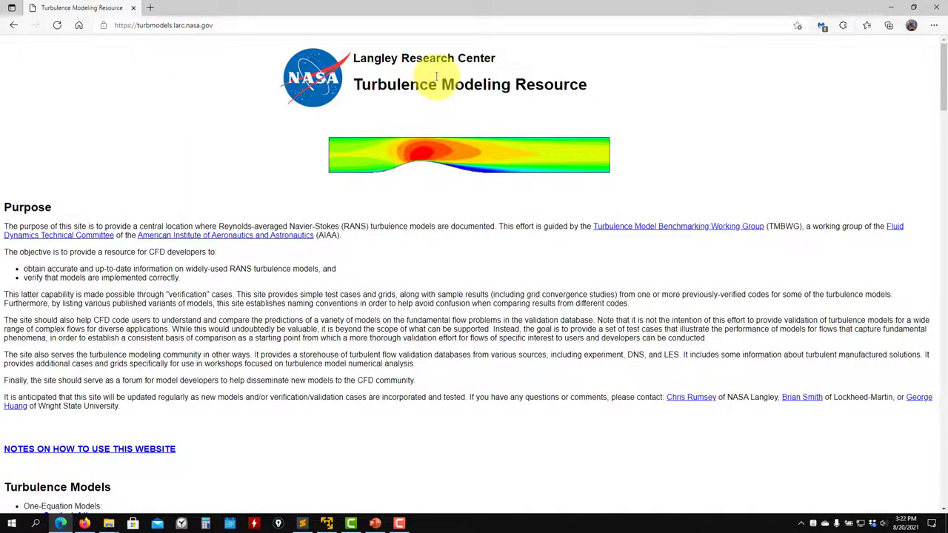
# Find the two-equation entries in the Turbulence Models list and open the Menter k-omega SST page.
pyautogui.scroll(-2, 315, 163)
pyautogui.scroll(-2, 314, 169)
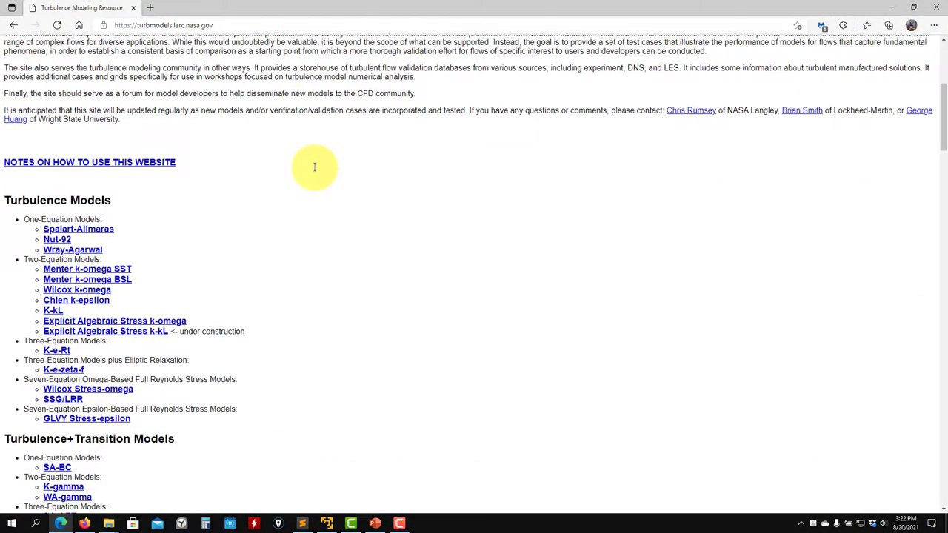
pyautogui.scroll(-2, 215, 197)
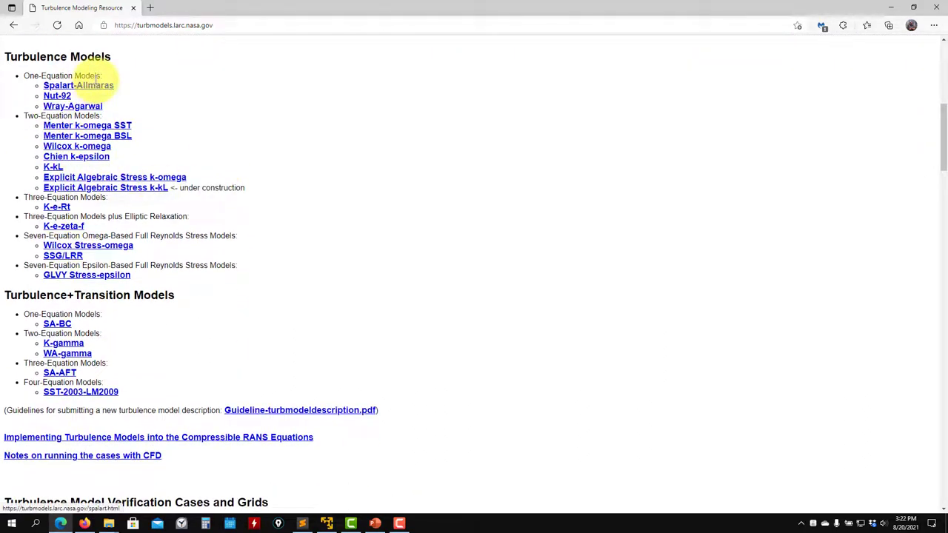
pyautogui.click(125, 125)
# Examine the standard Menter SST model's equations, recommended boundary conditions and constants.
pyautogui.scroll(-3, 229, 215)
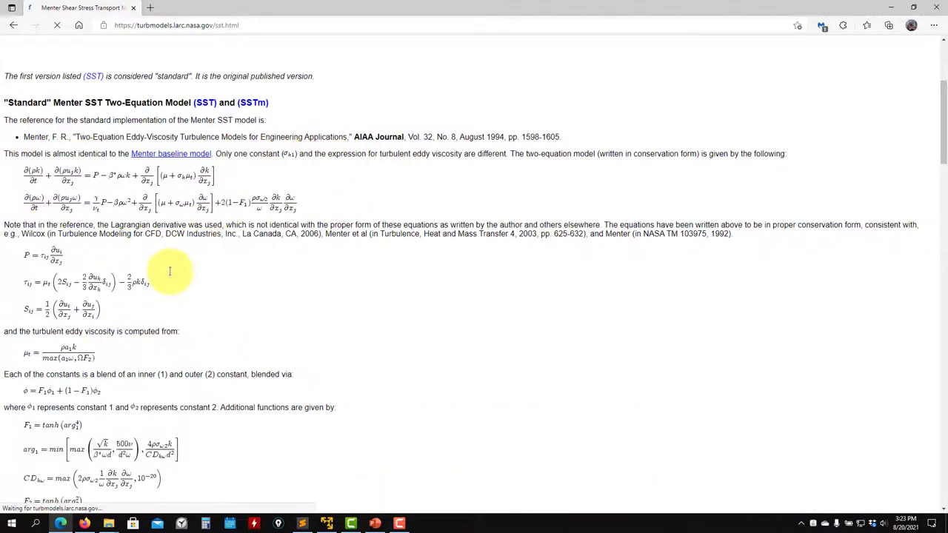
pyautogui.scroll(-4, 169, 271)
pyautogui.scroll(-3, 165, 272)
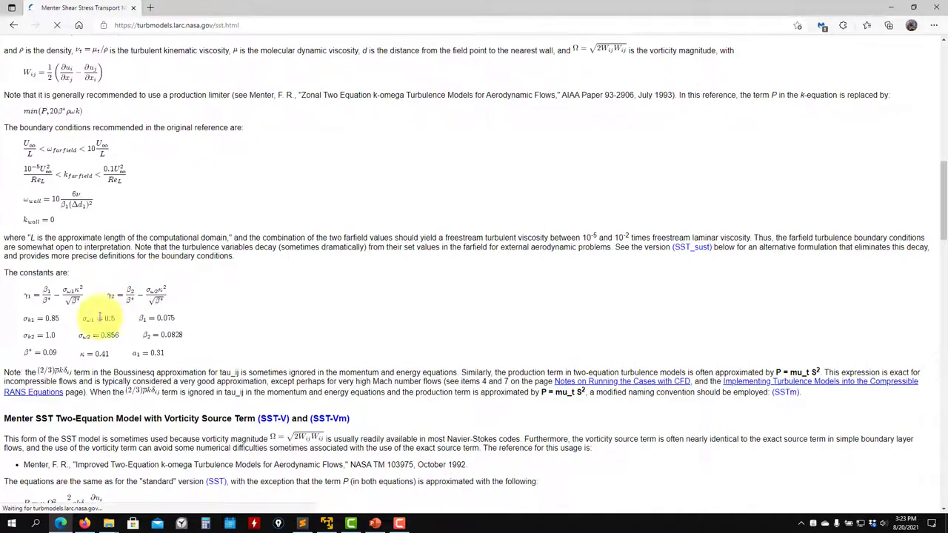
pyautogui.scroll(-2, 48, 321)
pyautogui.scroll(-1, 50, 321)
pyautogui.scroll(3, 50, 321)
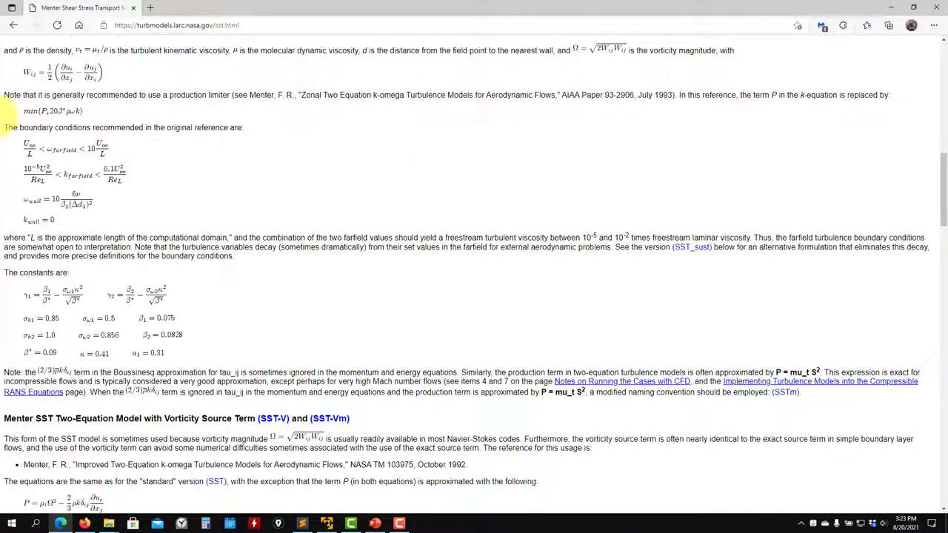
# Leave the SST page, return to the PowerPoint presentation and show slide 250 on k-omega SST free-stream boundary conditions.
pyautogui.click(13, 24)
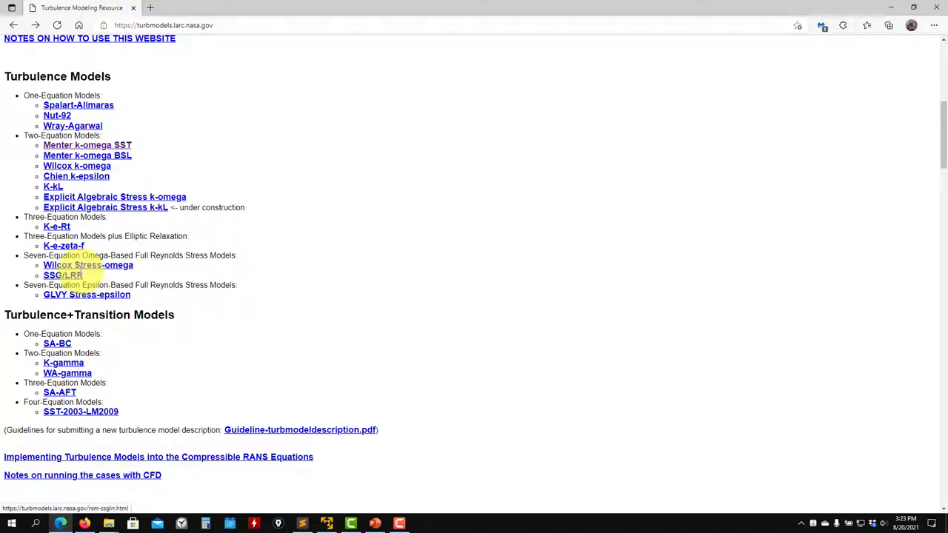
pyautogui.click(891, 7)
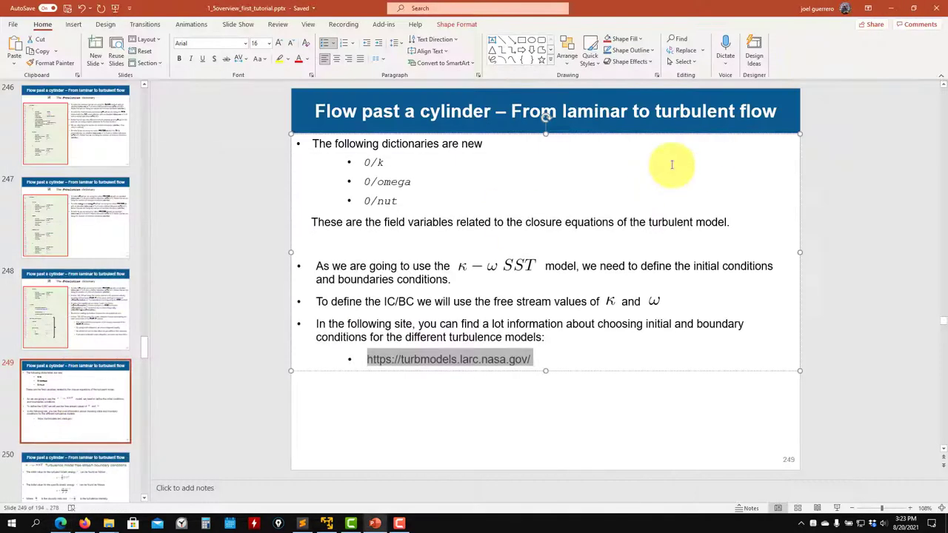
pyautogui.click(832, 324)
pyautogui.scroll(-1, 831, 324)
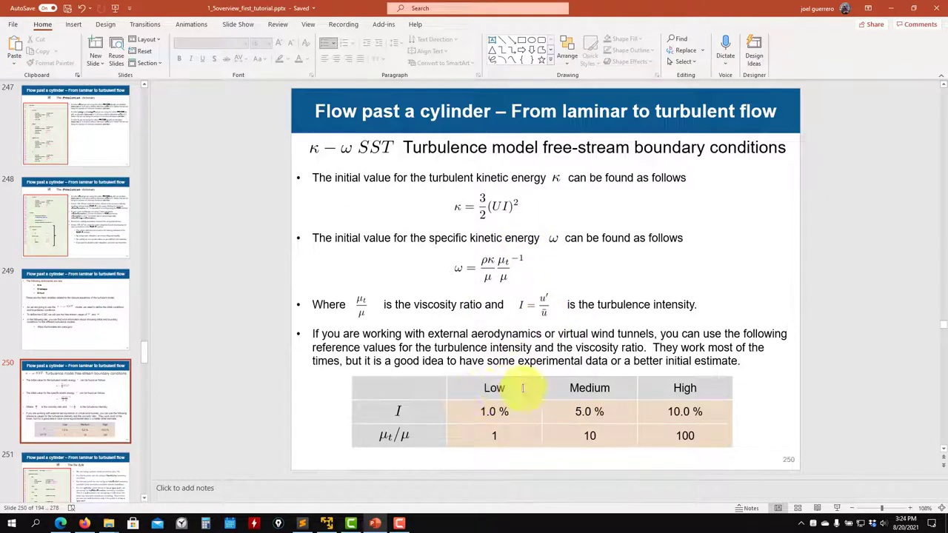
# Compare the free-stream formulas and reference values on slide 250 with the 0/k file entries on slide 251.
pyautogui.scroll(-1, 570, 388)
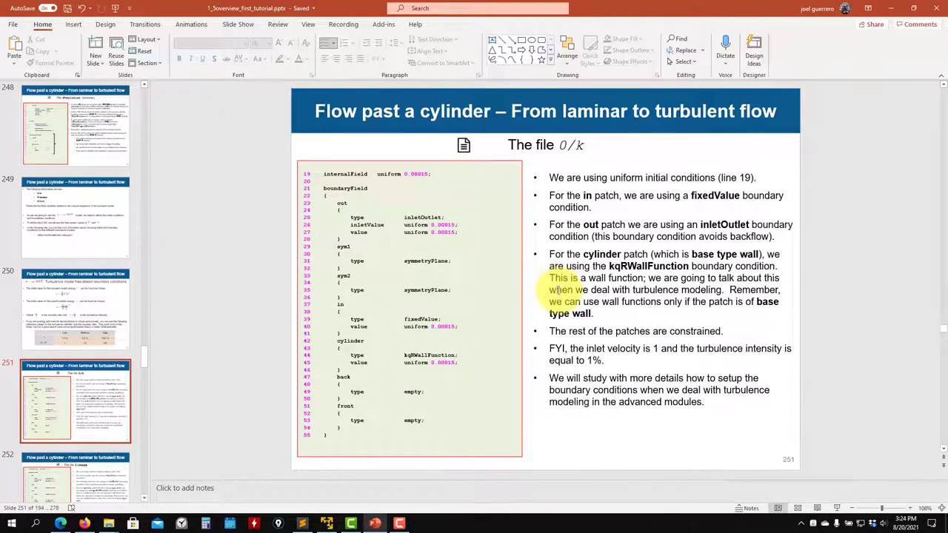
pyautogui.scroll(1, 557, 300)
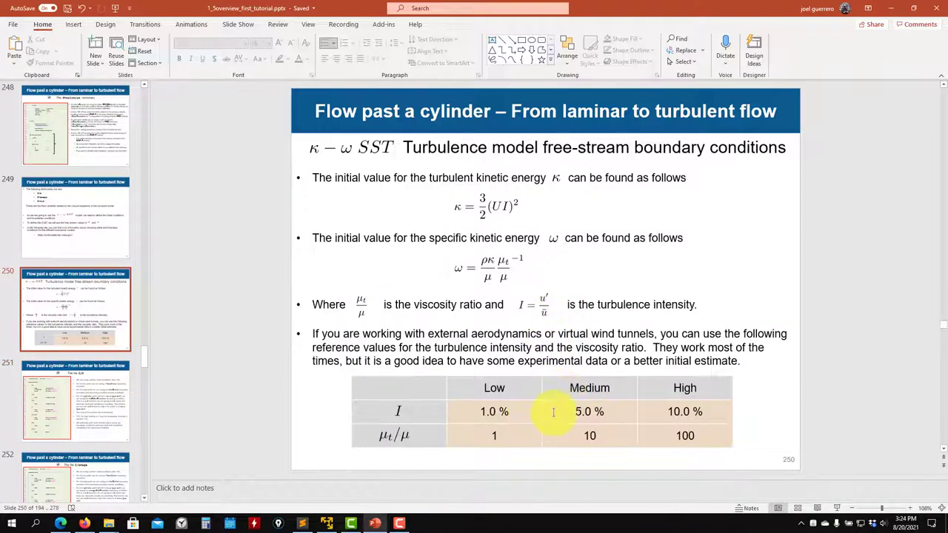
pyautogui.scroll(-1, 553, 412)
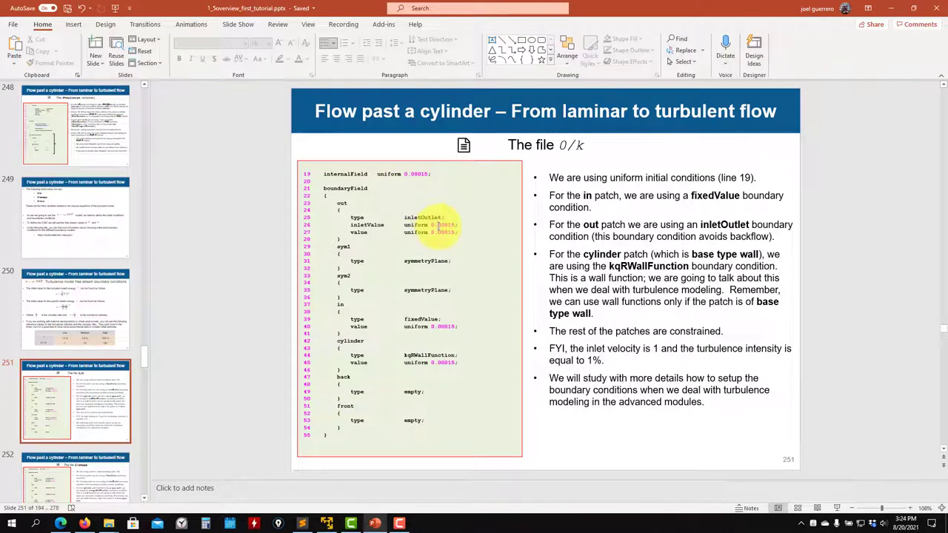
pyautogui.click(438, 224)
pyautogui.scroll(1, 585, 363)
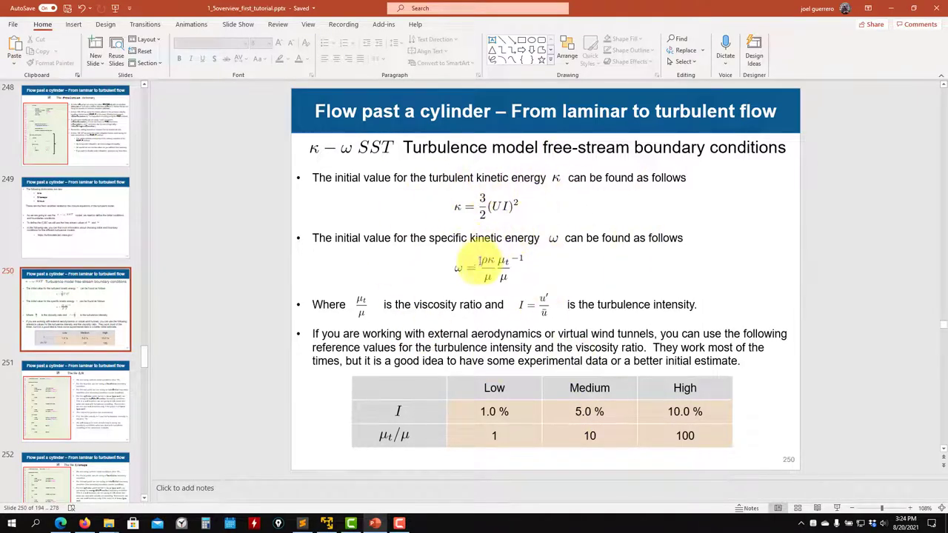
pyautogui.scroll(-1, 479, 263)
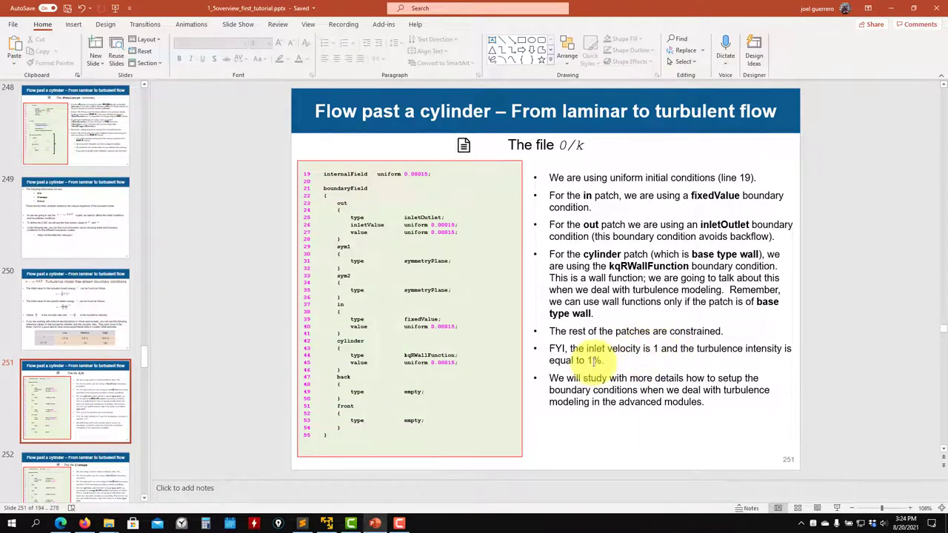
pyautogui.scroll(1, 578, 359)
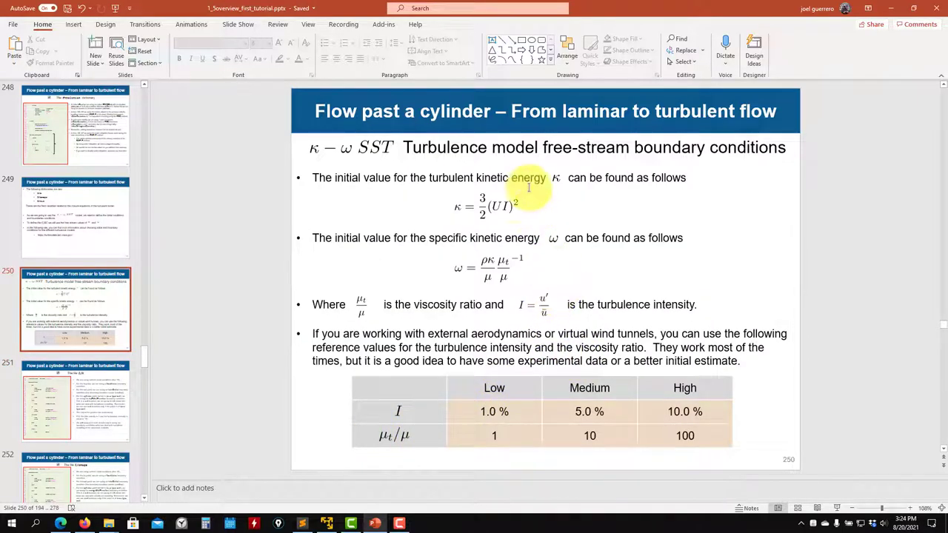
# Review the slides on the 0/nut file, the commands for running the turbulent case, and the pimpleFoam and yPlus output screens.
pyautogui.scroll(-3, 493, 385)
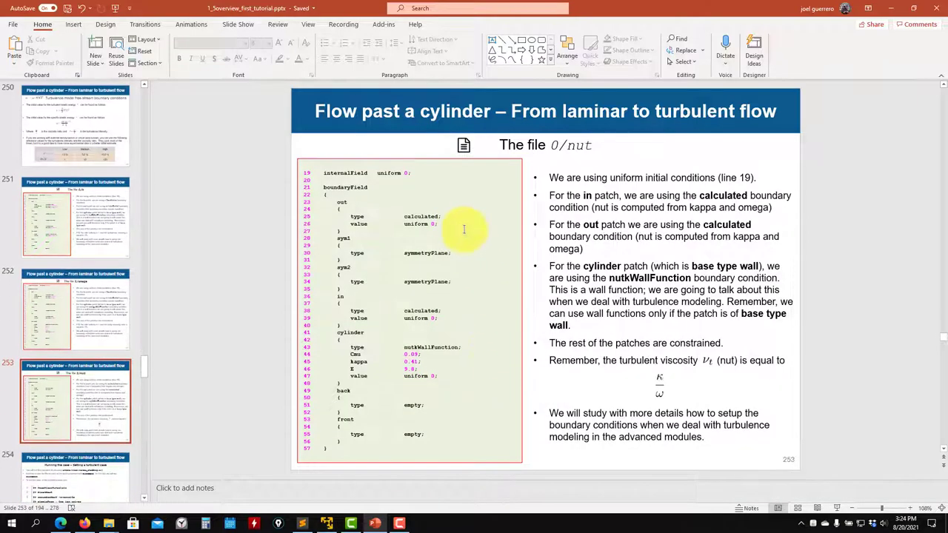
pyautogui.scroll(-2, 459, 227)
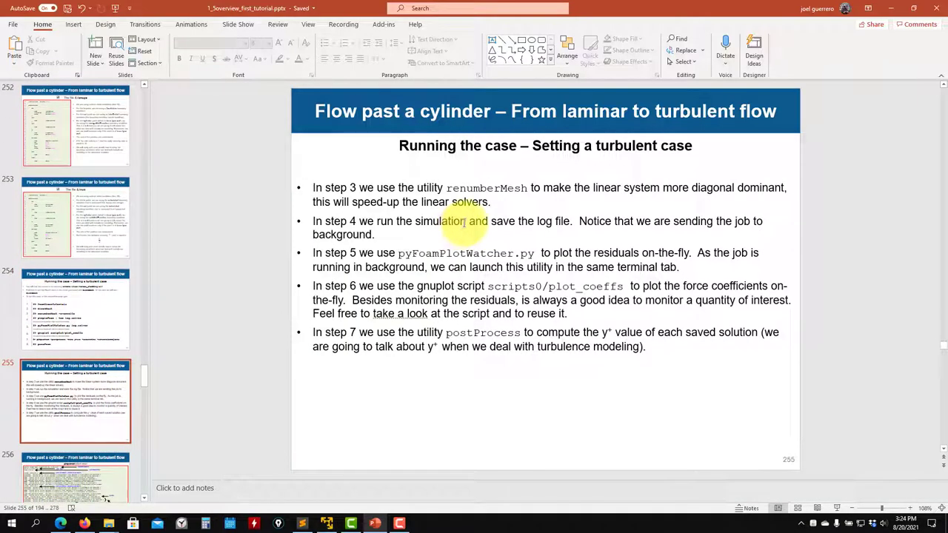
pyautogui.scroll(-1, 463, 227)
pyautogui.scroll(1, 465, 220)
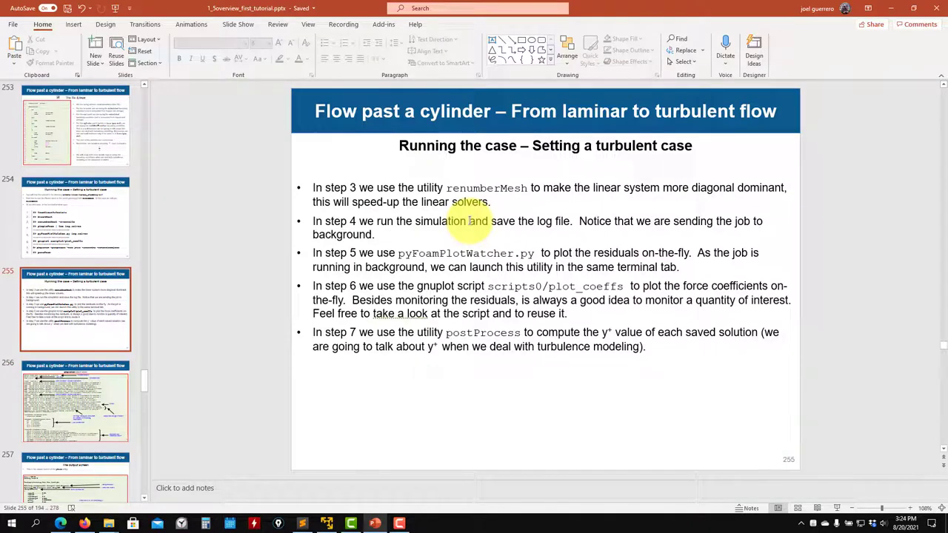
pyautogui.scroll(1, 469, 221)
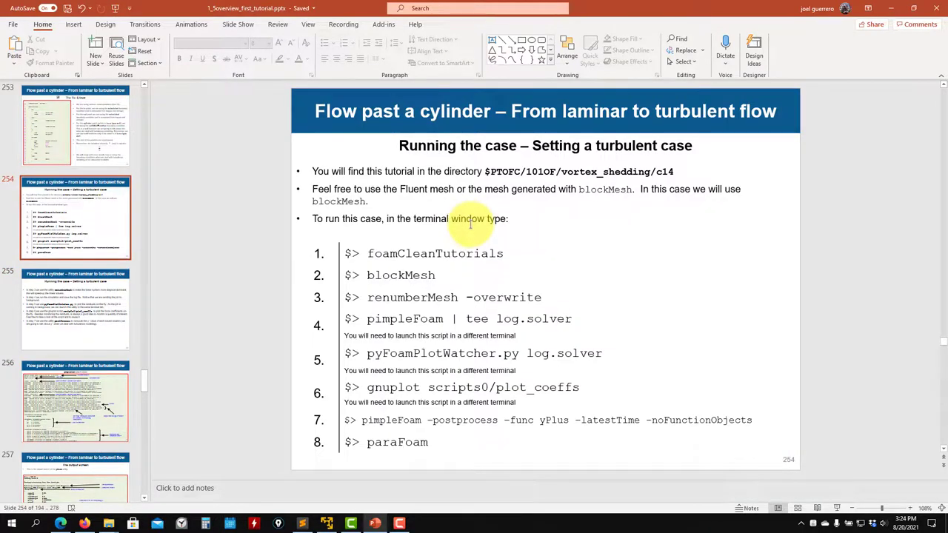
pyautogui.scroll(-1, 471, 225)
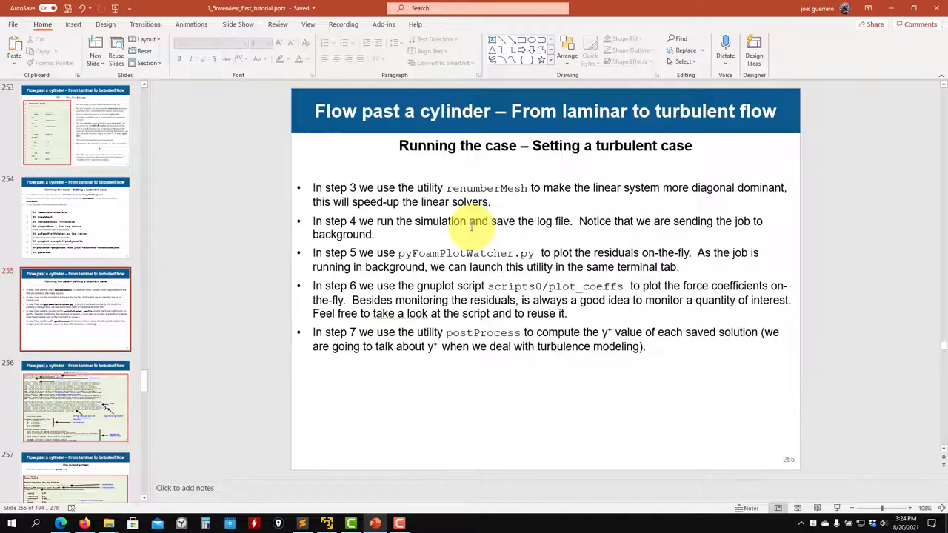
pyautogui.scroll(-1, 472, 227)
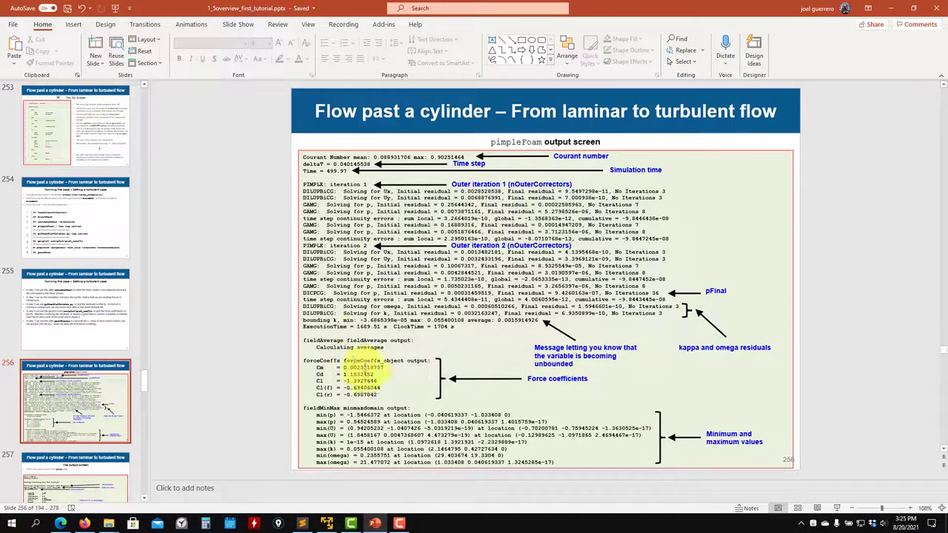
pyautogui.scroll(-1, 333, 235)
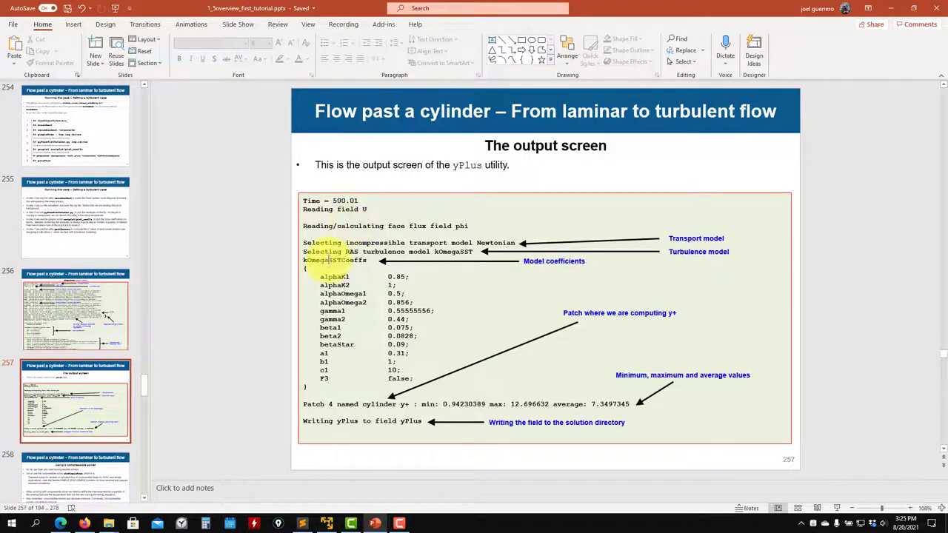
pyautogui.scroll(-1, 355, 237)
pyautogui.scroll(1, 370, 256)
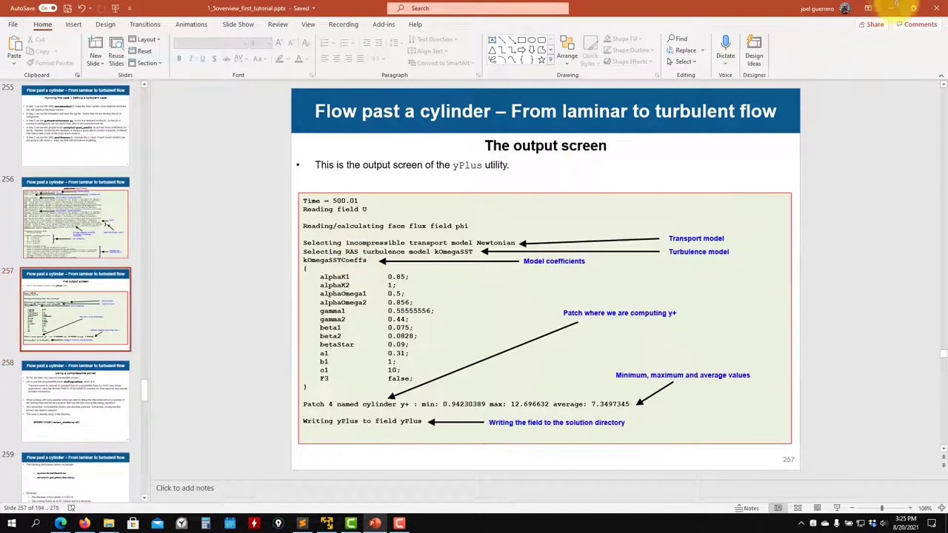
# Go back to slide 240, "Setting a turbulent case", to check the case directory.
pyautogui.click(891, 8)
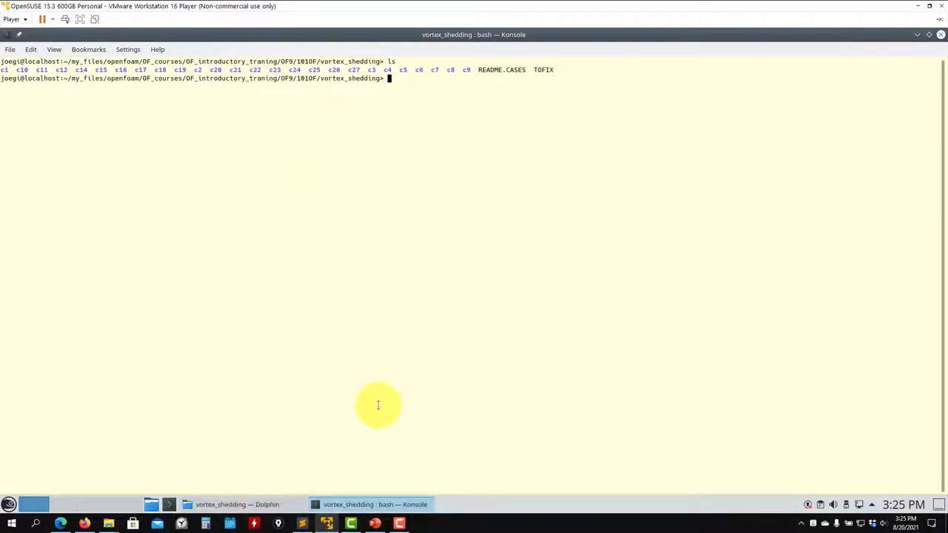
pyautogui.click(375, 523)
pyautogui.scroll(7, 335, 376)
pyautogui.scroll(4, 335, 375)
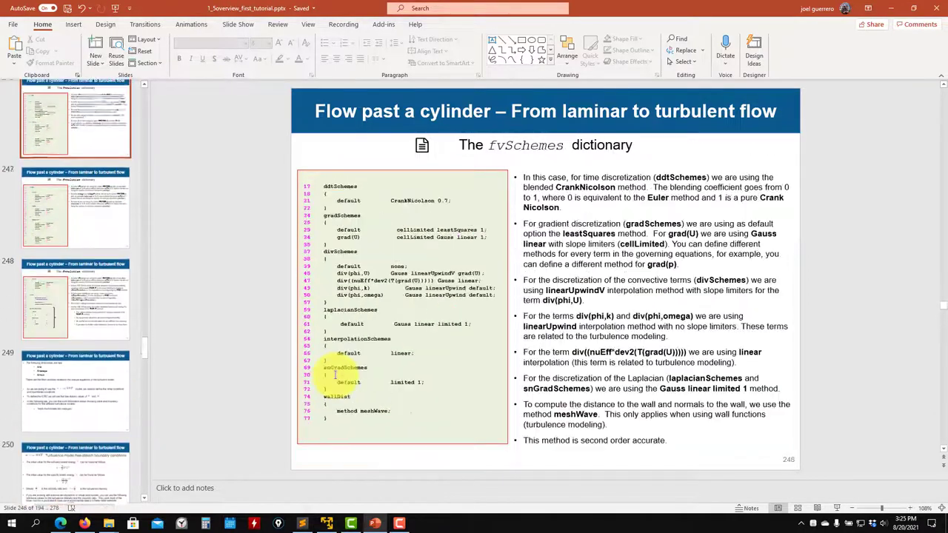
pyautogui.scroll(8, 334, 376)
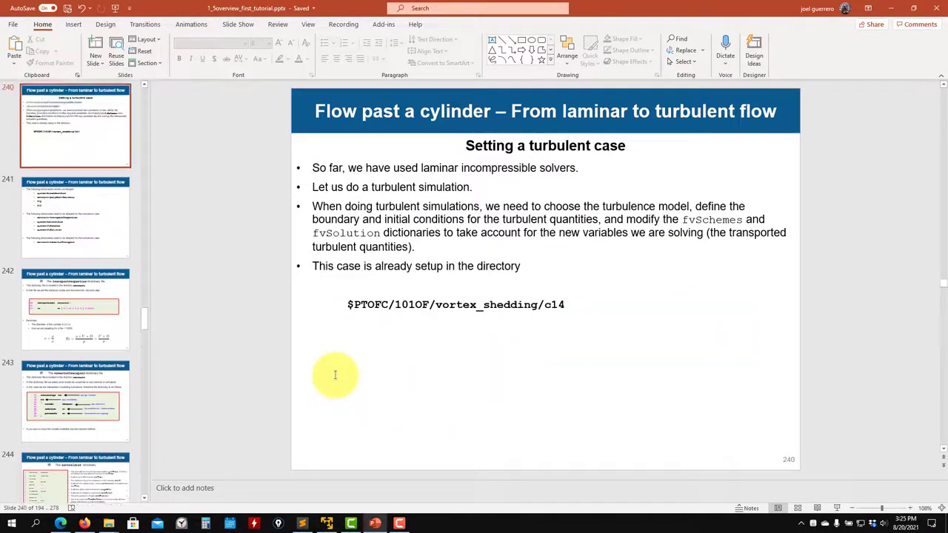
# Switch to the Konsole terminal in the virtual machine and change into the c14 case directory with "cd c14".
pyautogui.click(891, 8)
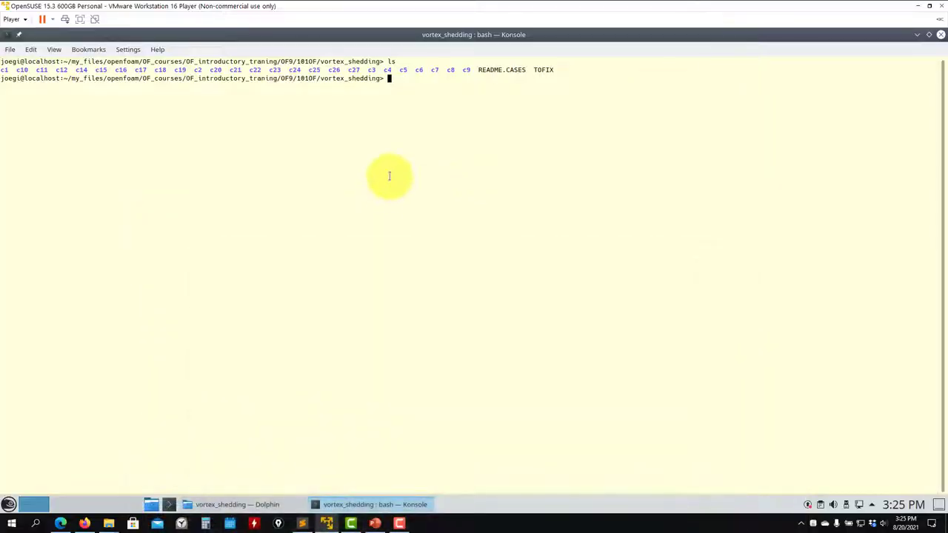
pyautogui.write('4')
pyautogui.press('Return')
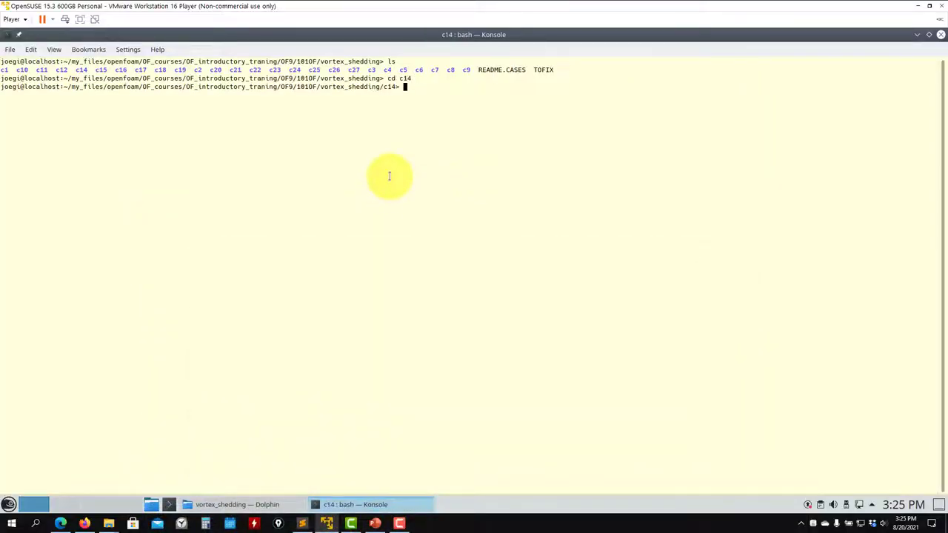
# In the Dolphin file manager, open the constant folder of the c14 case.
pyautogui.click(240, 505)
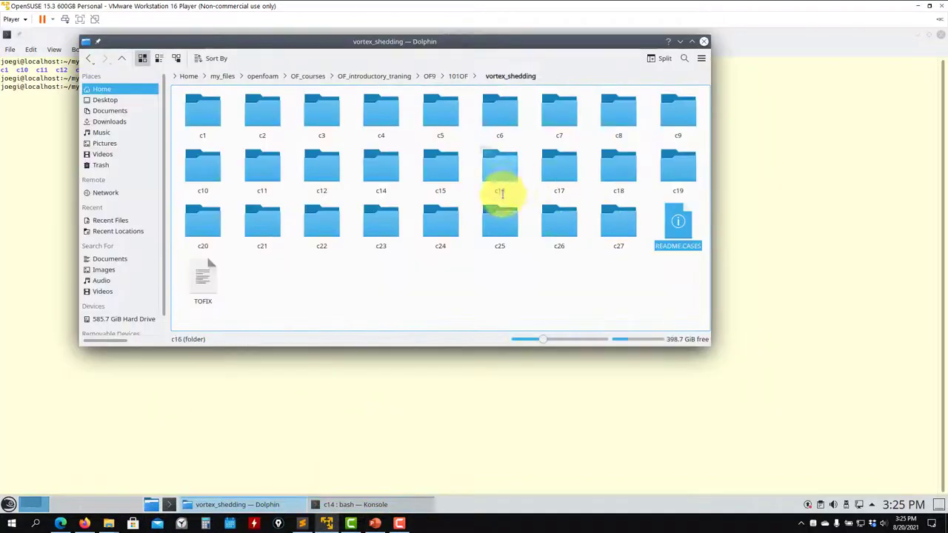
pyautogui.doubleClick(376, 169)
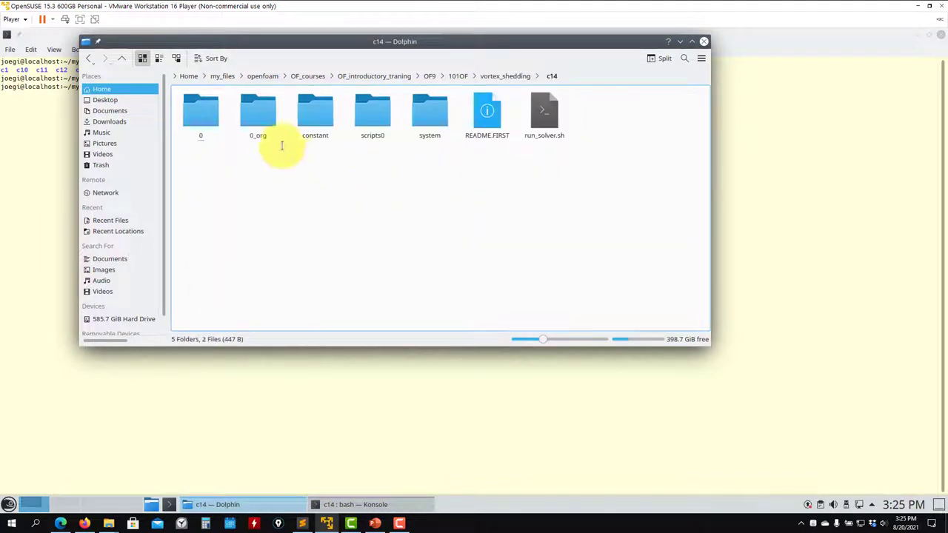
pyautogui.doubleClick(312, 123)
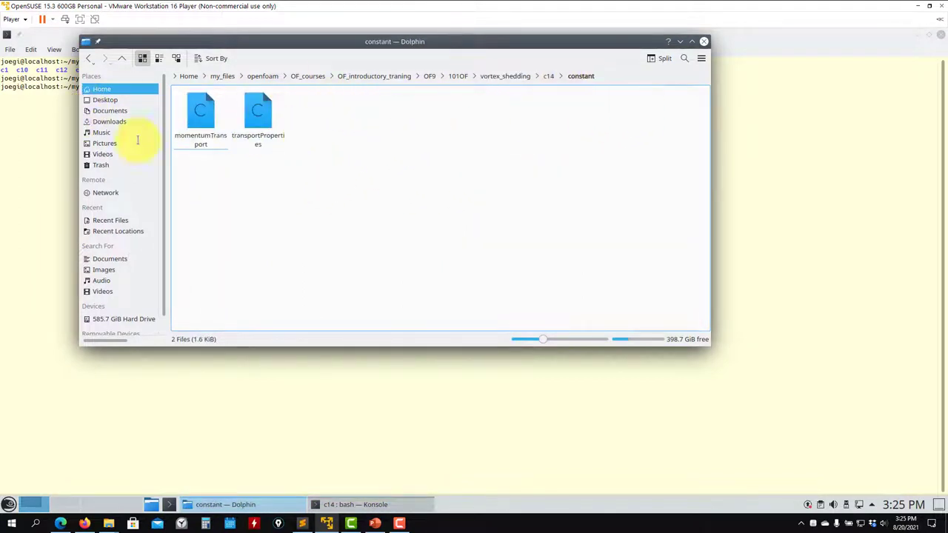
# Open the momentumTransport and transportProperties files from the constant folder in the text editor.
pyautogui.rightClick(205, 122)
pyautogui.moveTo(252, 139)
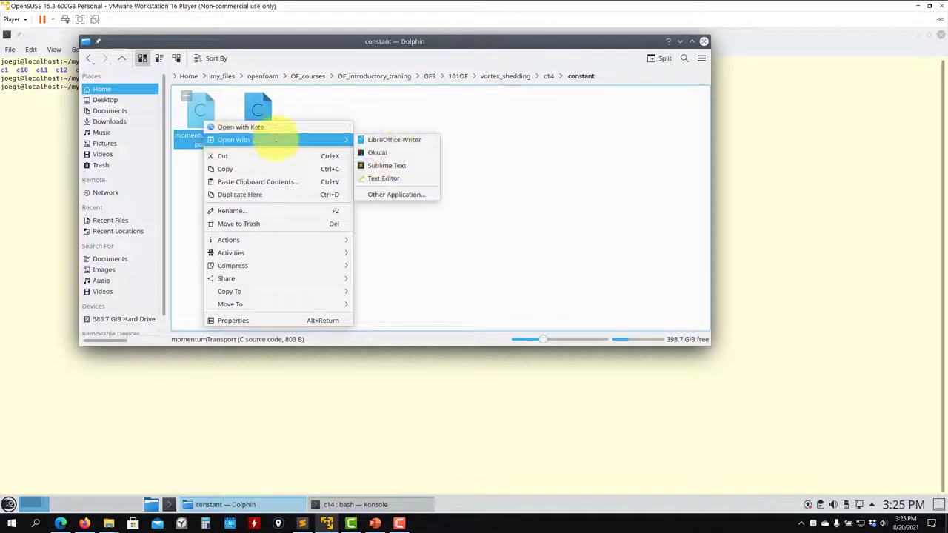
pyautogui.click(384, 178)
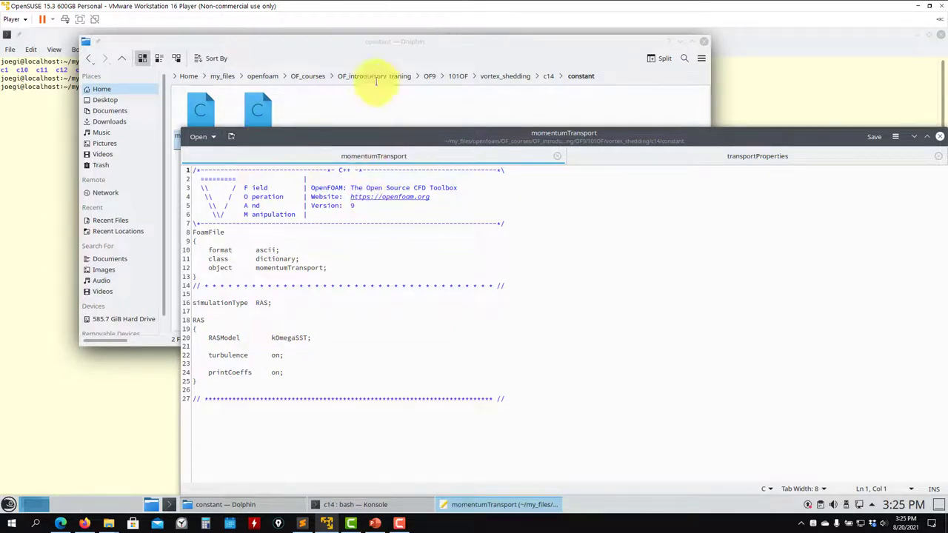
# Go to the 0_org folder of c14 and open its k, nut, omega, p and U files in the text editor.
pyautogui.click(350, 104)
pyautogui.click(548, 74)
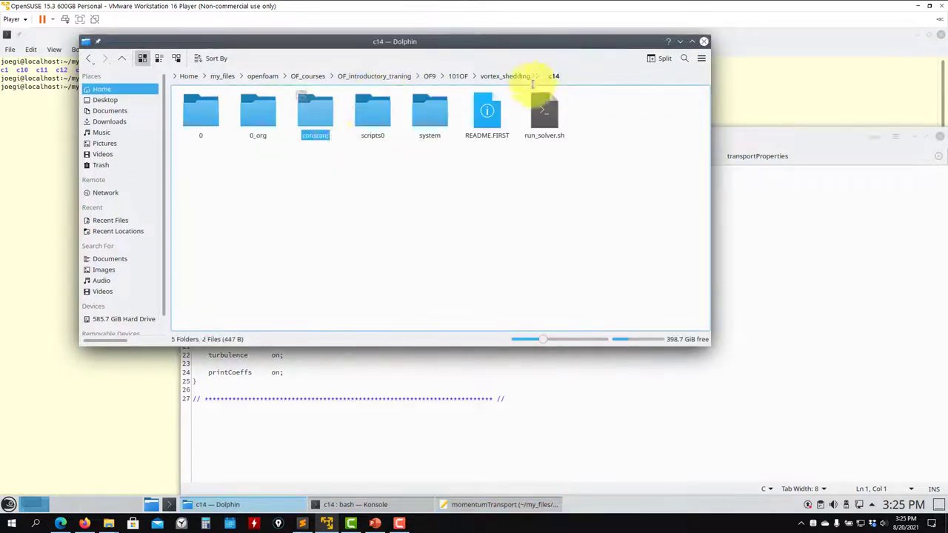
pyautogui.click(266, 117)
pyautogui.doubleClick(266, 116)
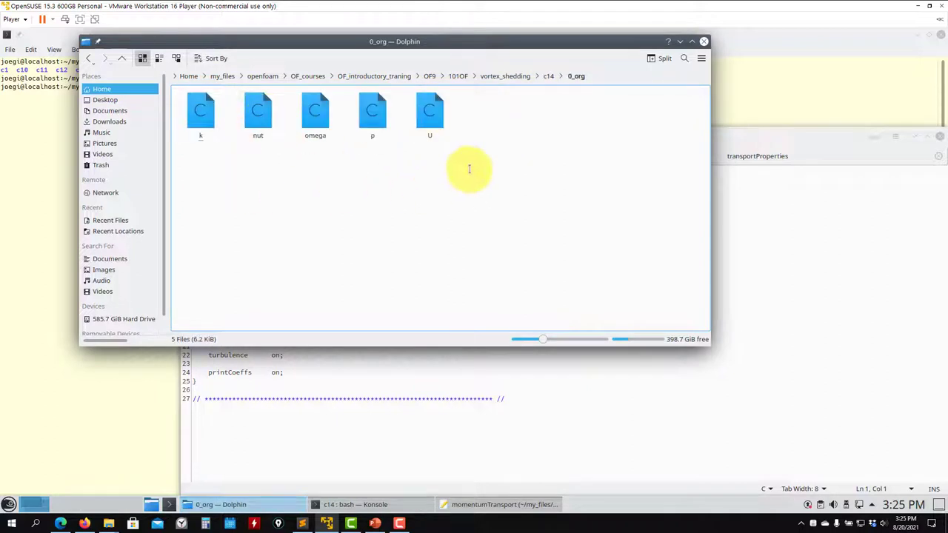
pyautogui.click(554, 76)
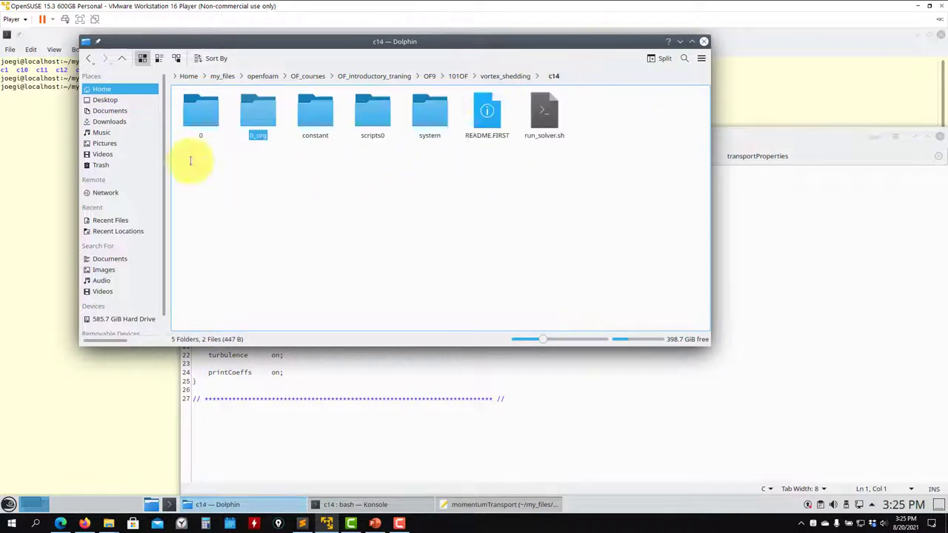
pyautogui.doubleClick(268, 116)
pyautogui.moveTo(482, 157); pyautogui.dragTo(213, 127)
pyautogui.moveTo(204, 117); pyautogui.dragTo(392, 408)
pyautogui.click(238, 91)
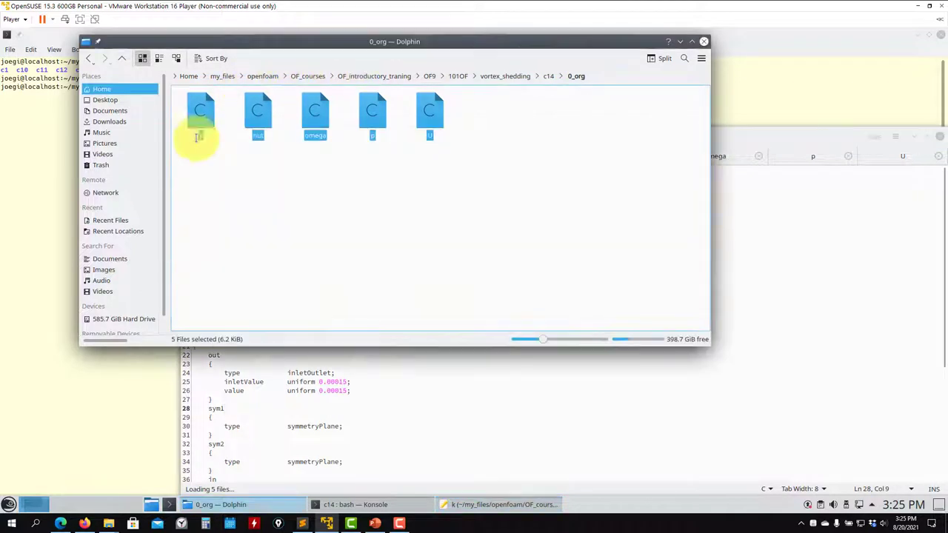
# Examine the dimensions, internalField and boundary values in the k file, down to the cylinder patch.
pyautogui.click(766, 240)
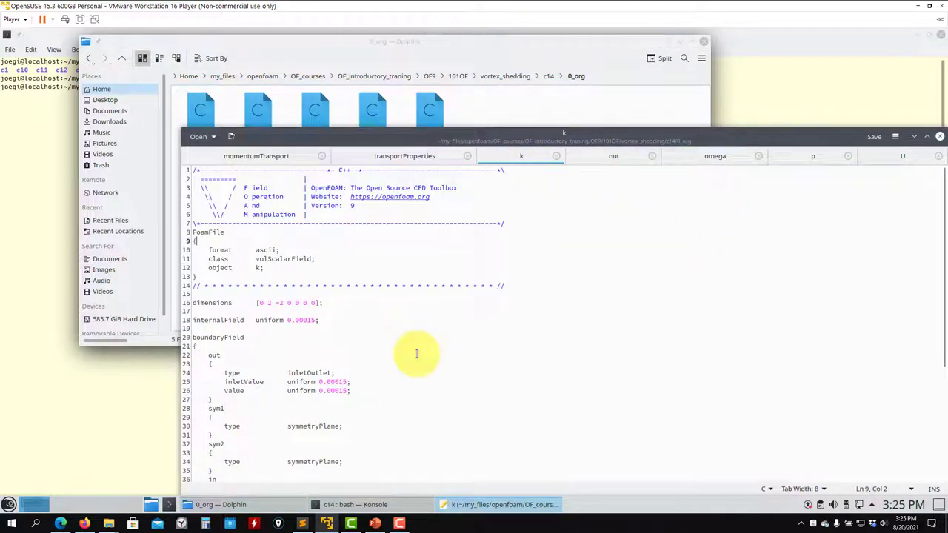
pyautogui.scroll(-3, 393, 348)
pyautogui.tripleClick(297, 254)
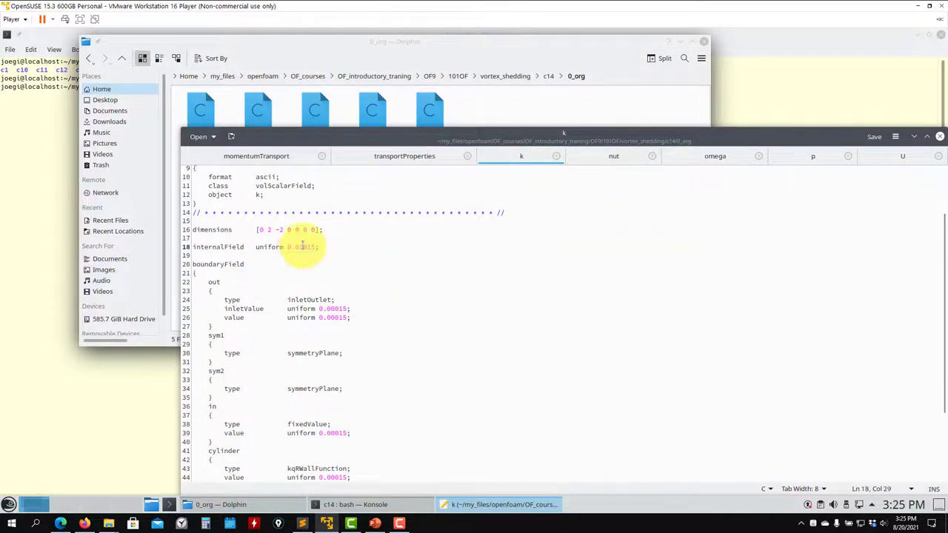
pyautogui.doubleClick(304, 247)
pyautogui.scroll(-3, 344, 312)
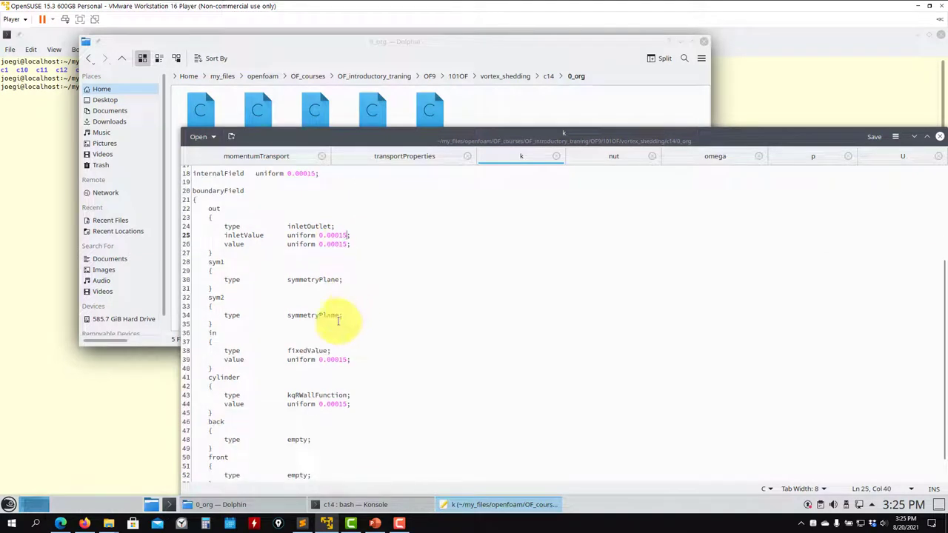
pyautogui.doubleClick(334, 406)
# Review the omega file's internal field and boundary conditions, and highlight the cylinder patch's type and value lines.
pyautogui.click(610, 156)
pyautogui.click(712, 156)
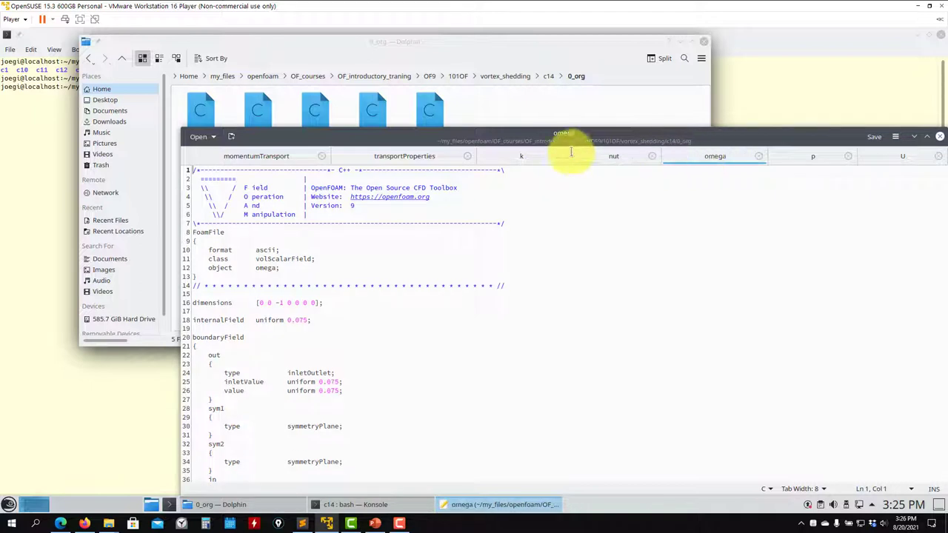
pyautogui.scroll(-7, 504, 239)
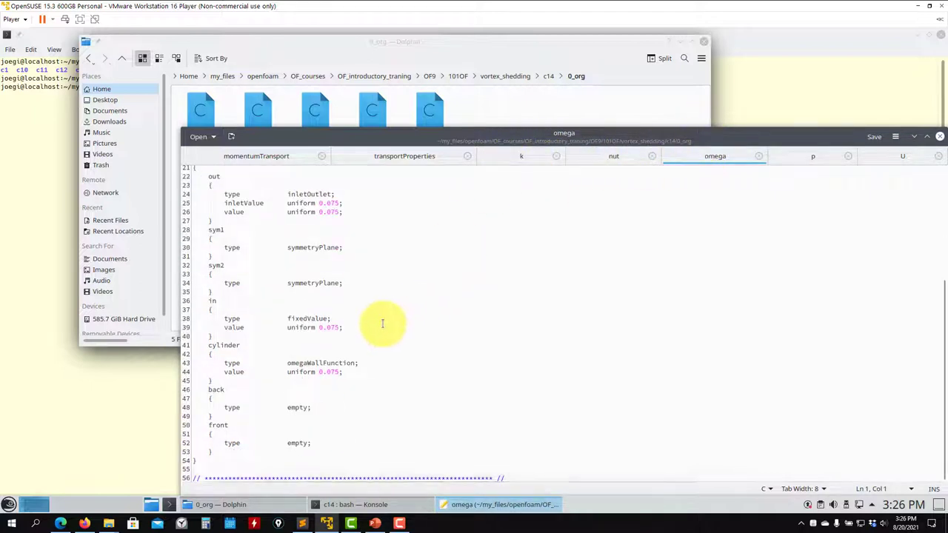
pyautogui.scroll(7, 375, 323)
pyautogui.scroll(-7, 342, 331)
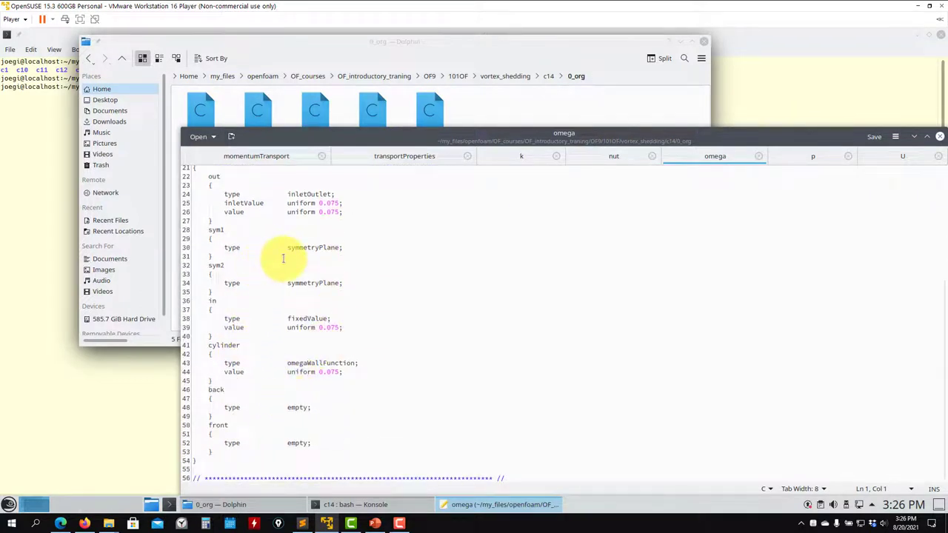
pyautogui.moveTo(356, 370); pyautogui.dragTo(187, 363)
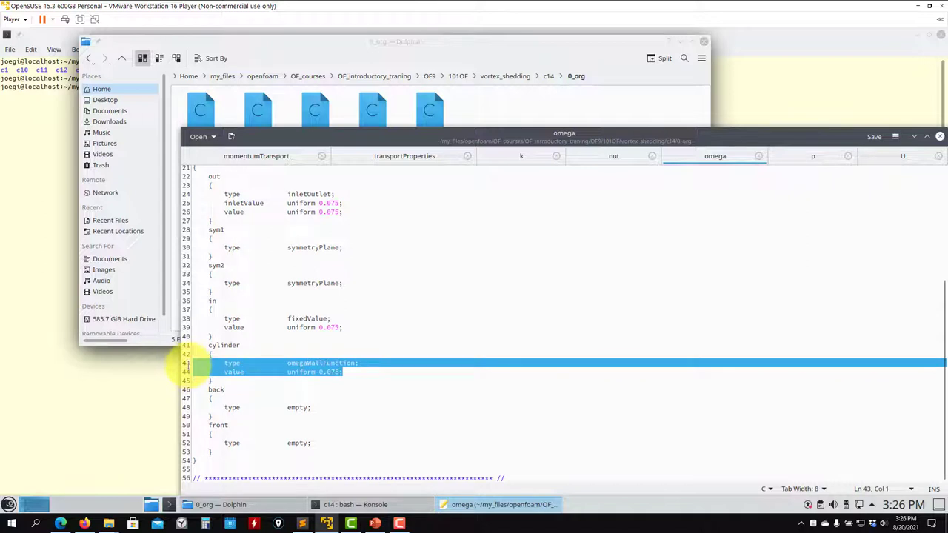
# Check the boundary conditions in the nut file and highlight the cylinder patch's wall function entry.
pyautogui.click(612, 154)
pyautogui.scroll(-6, 411, 313)
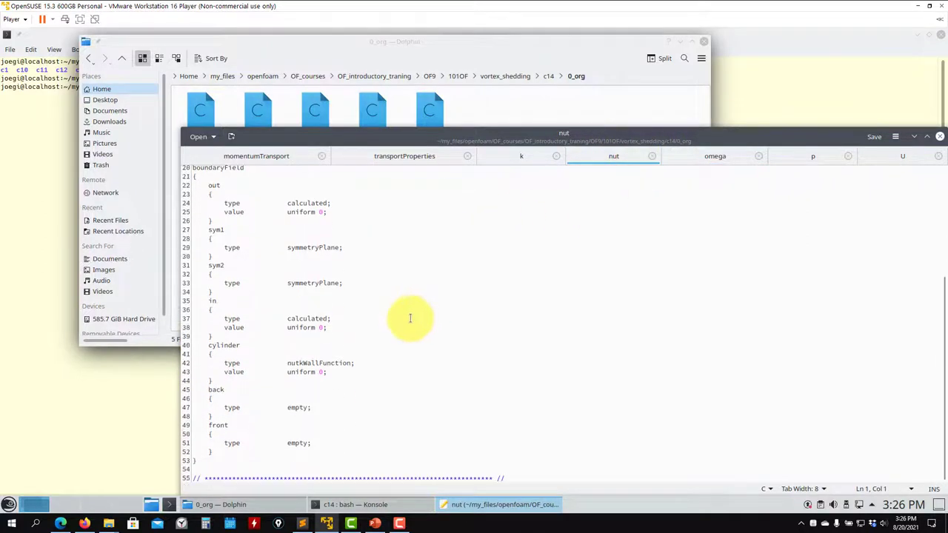
pyautogui.moveTo(327, 372); pyautogui.dragTo(200, 357)
# Inspect the cylinder, in, out and symmetry patch entries in the k file.
pyautogui.click(521, 153)
pyautogui.scroll(-1, 354, 348)
pyautogui.moveTo(353, 371); pyautogui.dragTo(194, 361)
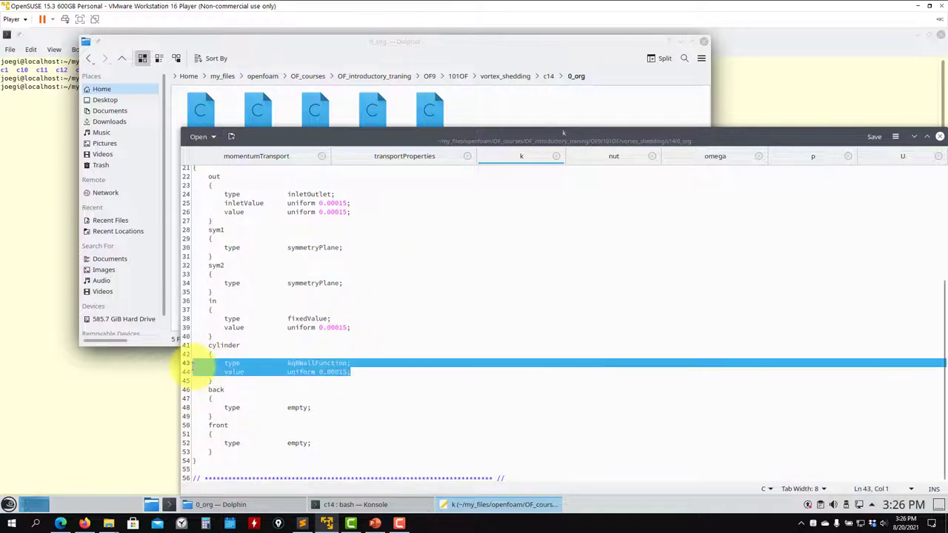
pyautogui.moveTo(351, 327); pyautogui.dragTo(197, 318)
pyautogui.scroll(2, 349, 228)
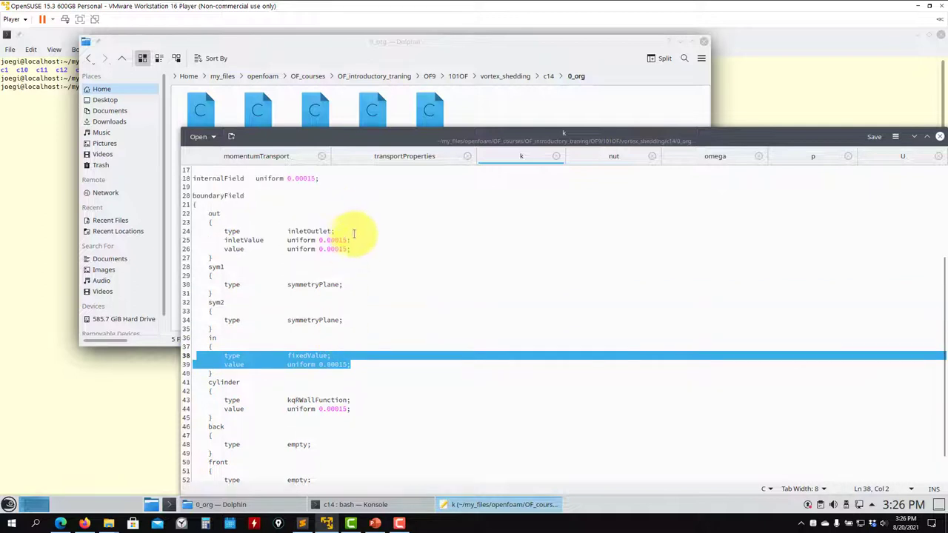
pyautogui.moveTo(351, 250); pyautogui.dragTo(208, 232)
pyautogui.click(320, 284)
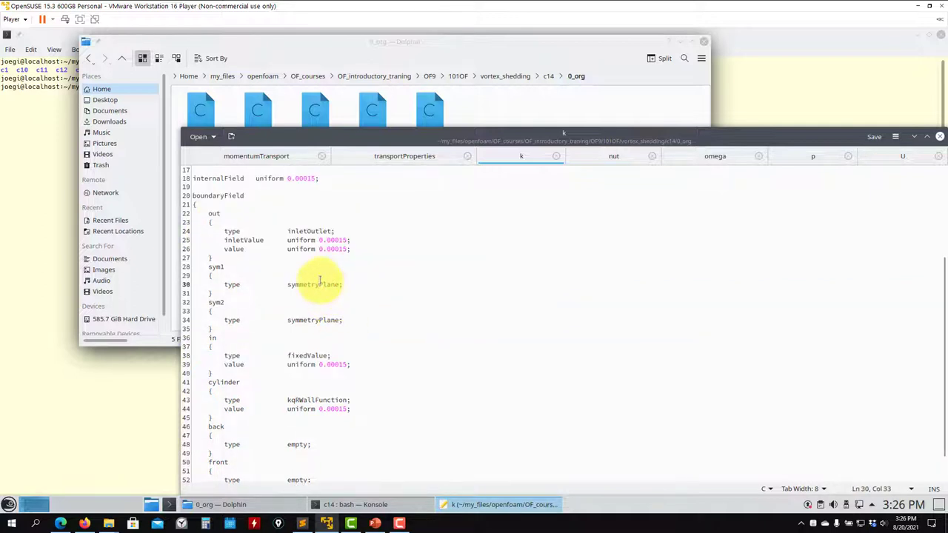
# Compare the k and nut boundary conditions and highlight the cylinder patch's type and value lines in nut.
pyautogui.click(604, 157)
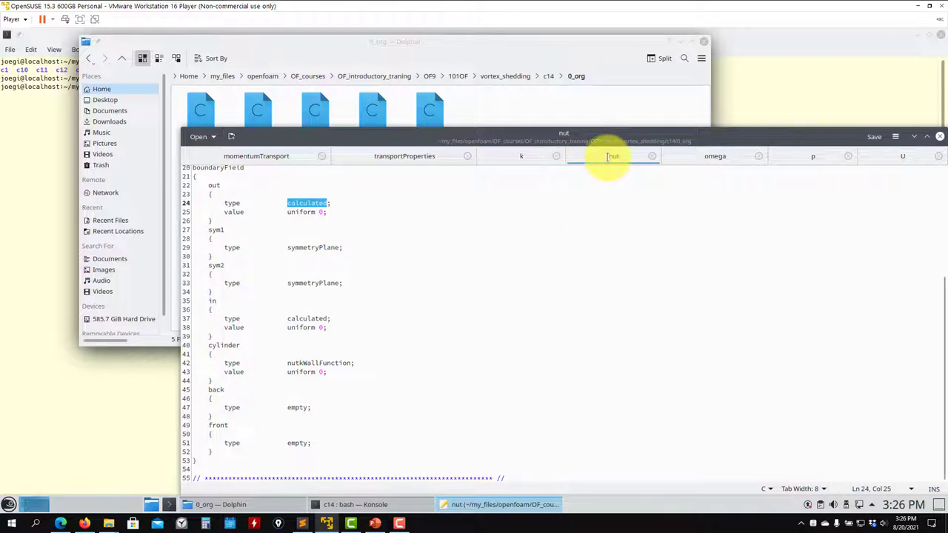
pyautogui.click(523, 157)
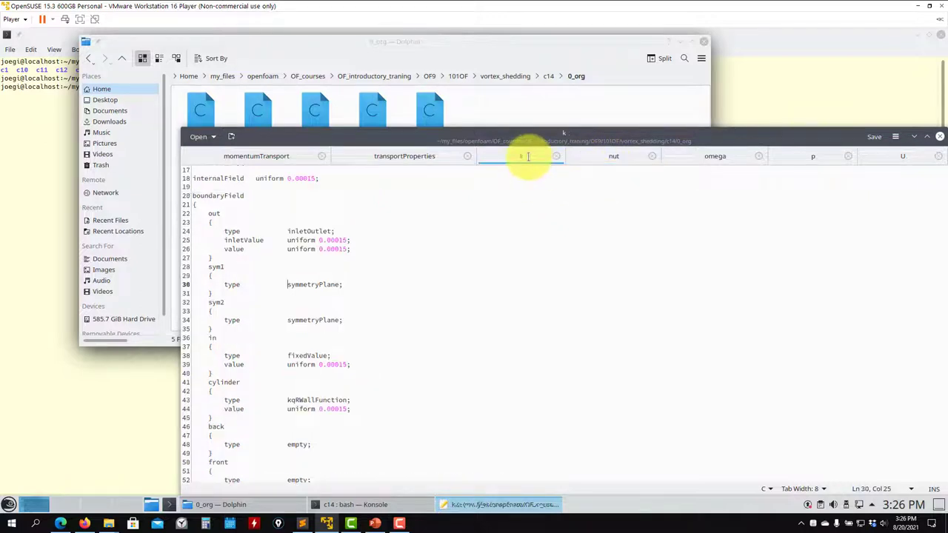
pyautogui.click(677, 154)
pyautogui.click(614, 158)
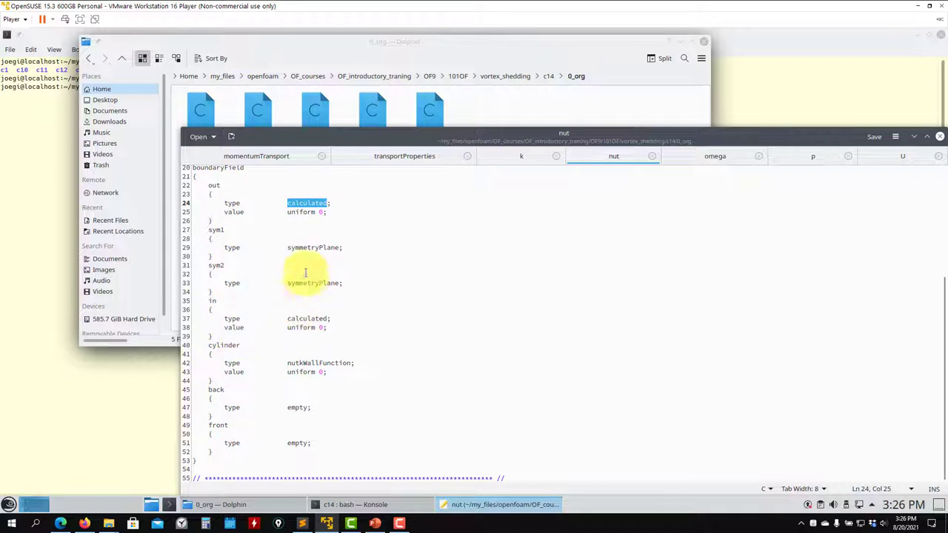
pyautogui.moveTo(354, 372); pyautogui.dragTo(191, 362)
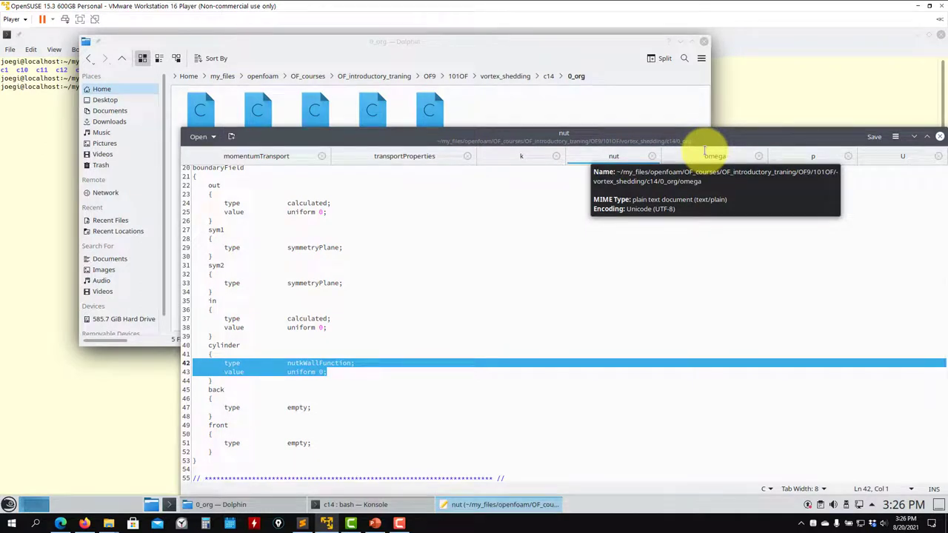
# Go to the system folder of c14 and open the controlDict file in the text editor.
pyautogui.click(568, 110)
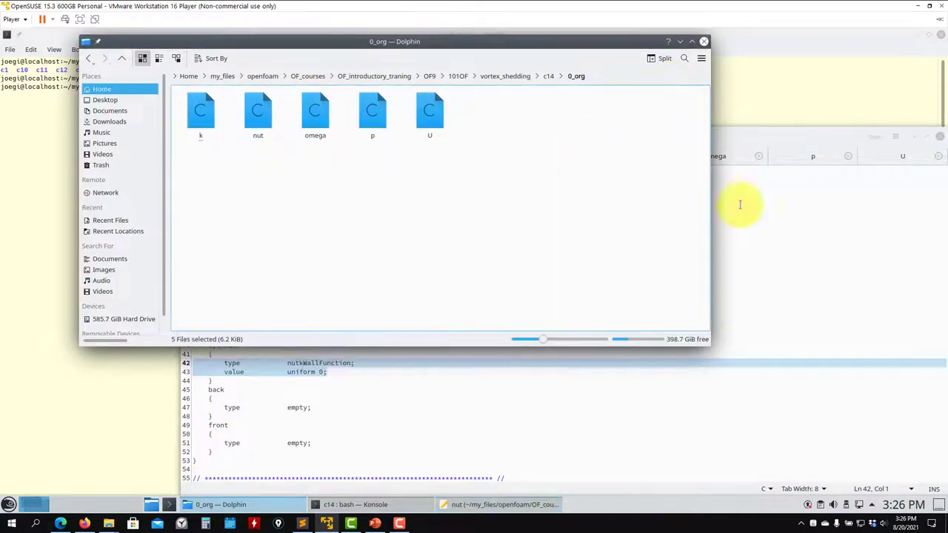
pyautogui.click(847, 298)
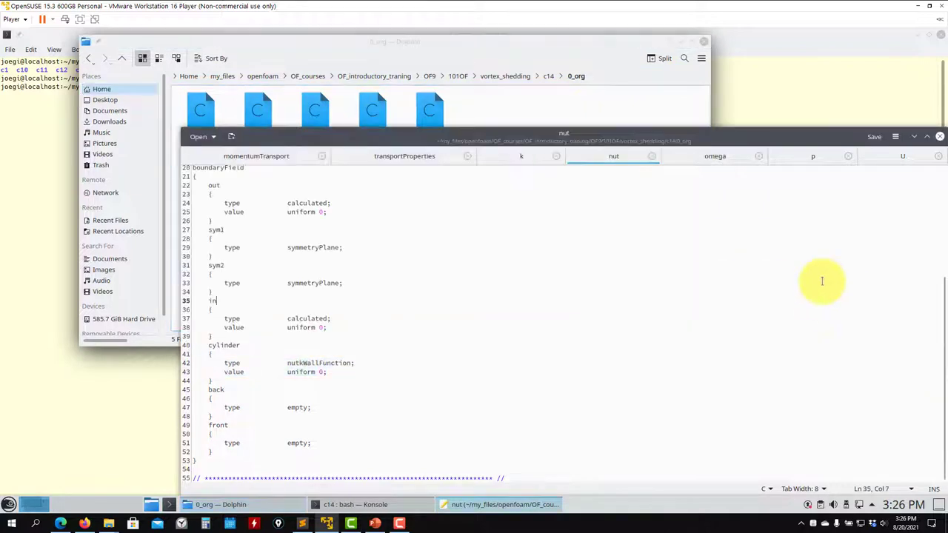
pyautogui.click(122, 58)
pyautogui.doubleClick(429, 113)
pyautogui.moveTo(258, 112); pyautogui.dragTo(434, 360)
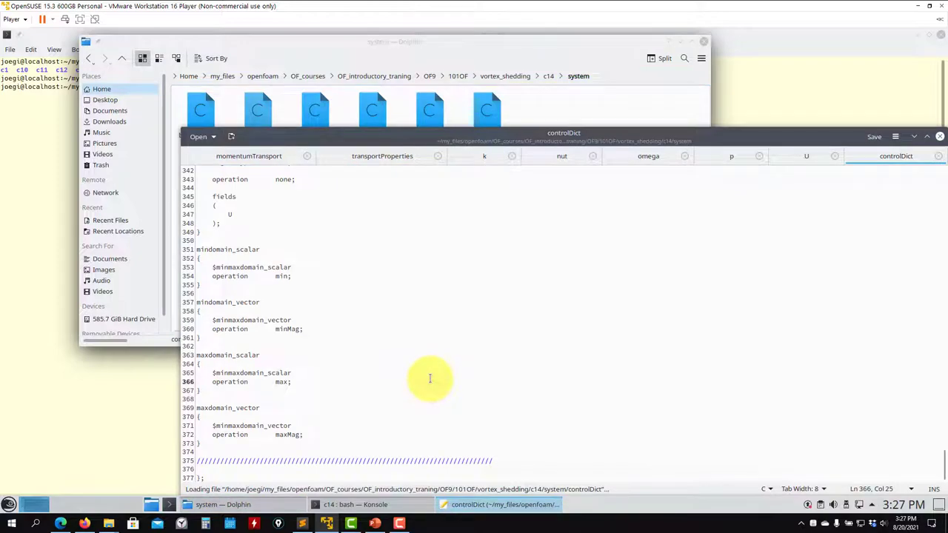
# Review the solver run settings at the start of controlDict and highlight the maxCo and maxDeltaT entries.
pyautogui.scroll(20, 430, 378)
pyautogui.scroll(20, 432, 377)
pyautogui.scroll(16, 433, 376)
pyautogui.scroll(-7, 433, 376)
pyautogui.scroll(-6, 433, 376)
pyautogui.scroll(18, 433, 375)
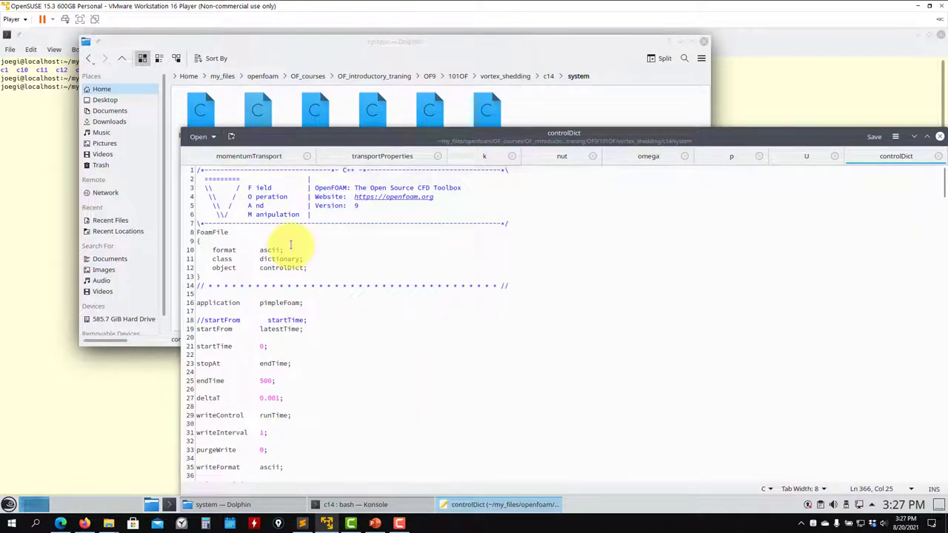
pyautogui.scroll(-16, 291, 244)
pyautogui.scroll(6, 297, 249)
pyautogui.moveTo(301, 323); pyautogui.dragTo(190, 317)
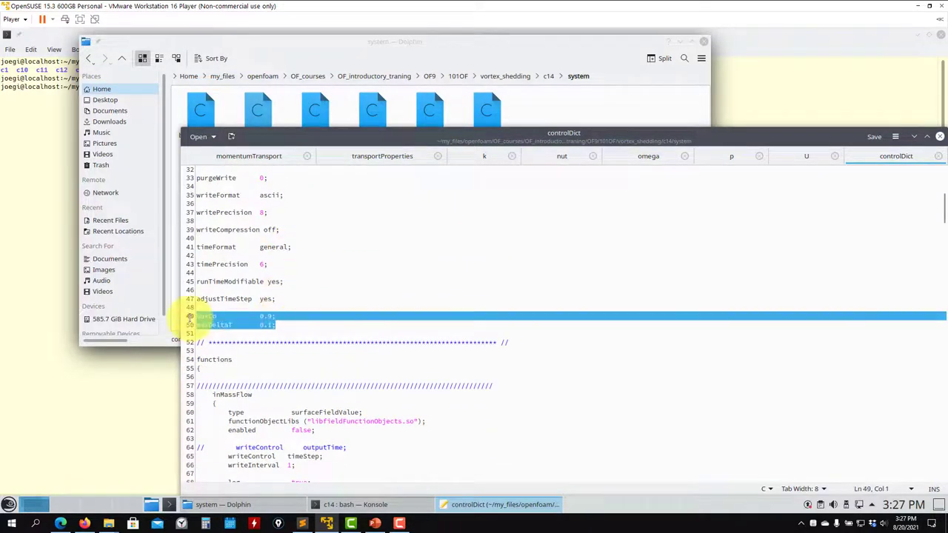
pyautogui.click(271, 324)
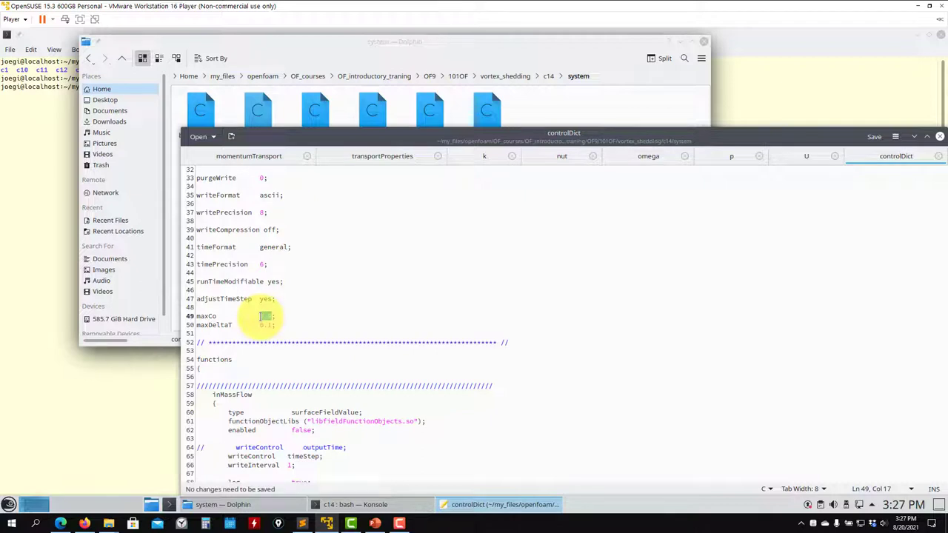
# Examine the inMassFlow, outMassFlow, additional_fields and fieldAverage function objects in controlDict.
pyautogui.scroll(-2, 351, 315)
pyautogui.scroll(-5, 351, 315)
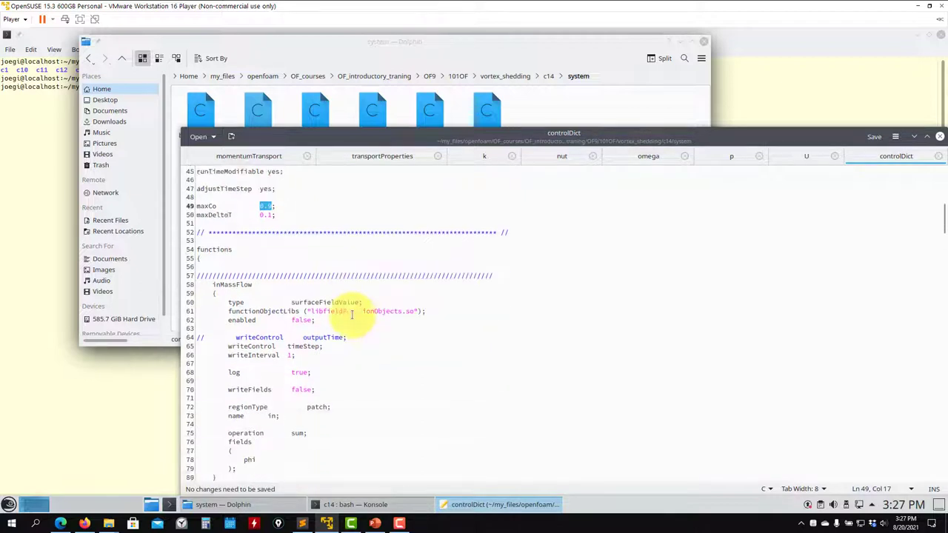
pyautogui.scroll(-18, 261, 243)
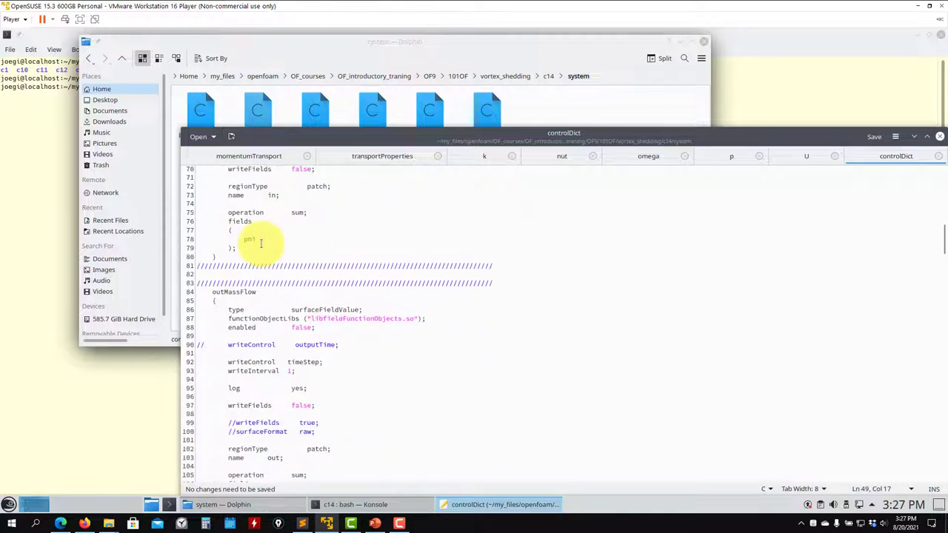
pyautogui.scroll(-3, 261, 243)
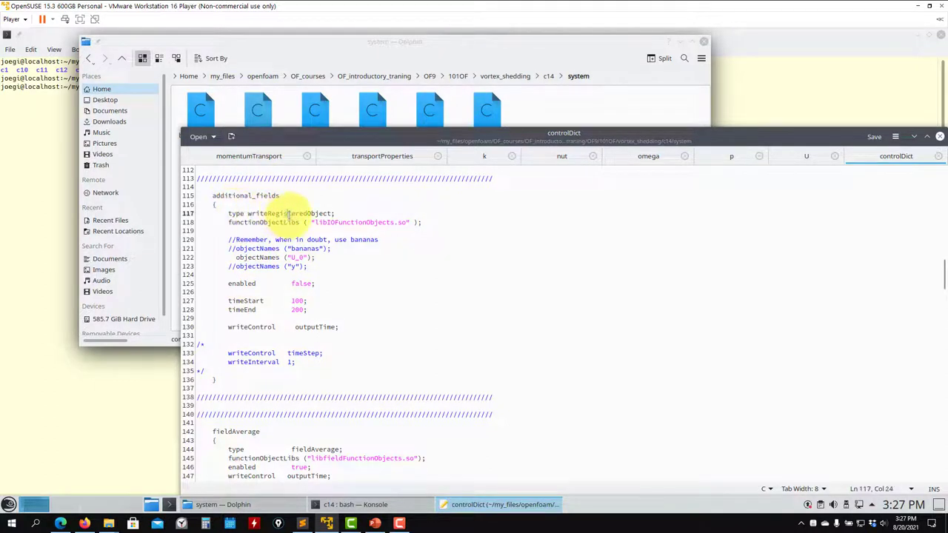
pyautogui.scroll(-8, 297, 244)
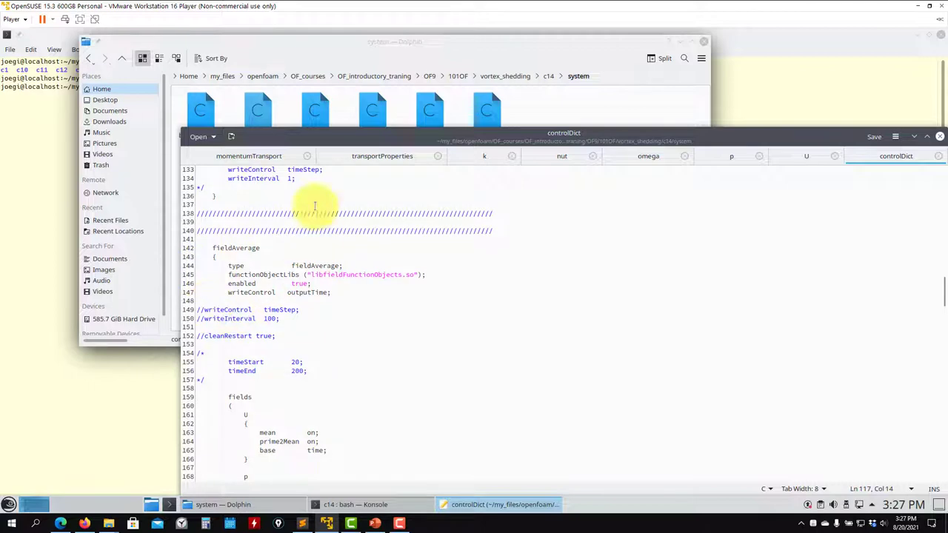
pyautogui.scroll(-11, 278, 378)
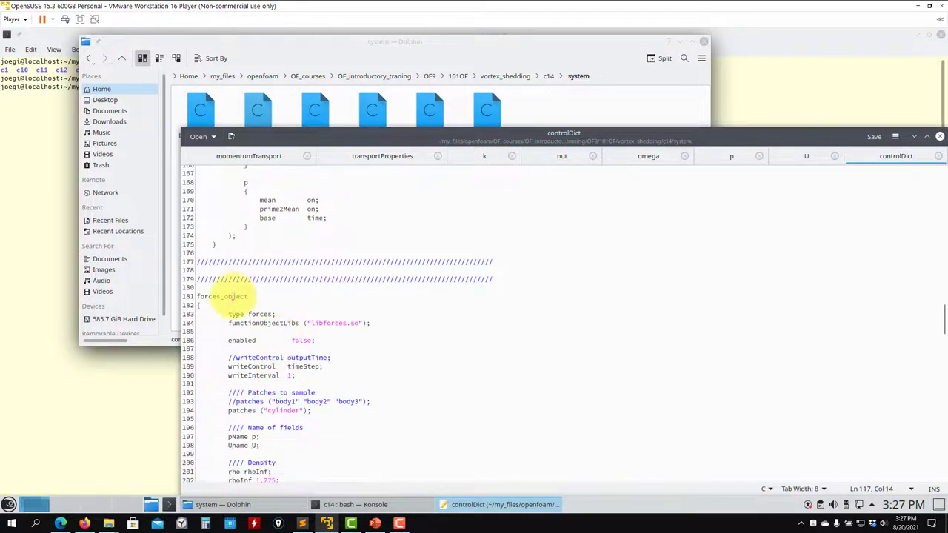
# Examine the forces_object, yplus and min/max domain function objects in controlDict.
pyautogui.click(232, 297)
pyautogui.scroll(-6, 232, 297)
pyautogui.scroll(-8, 234, 296)
pyautogui.scroll(-12, 240, 285)
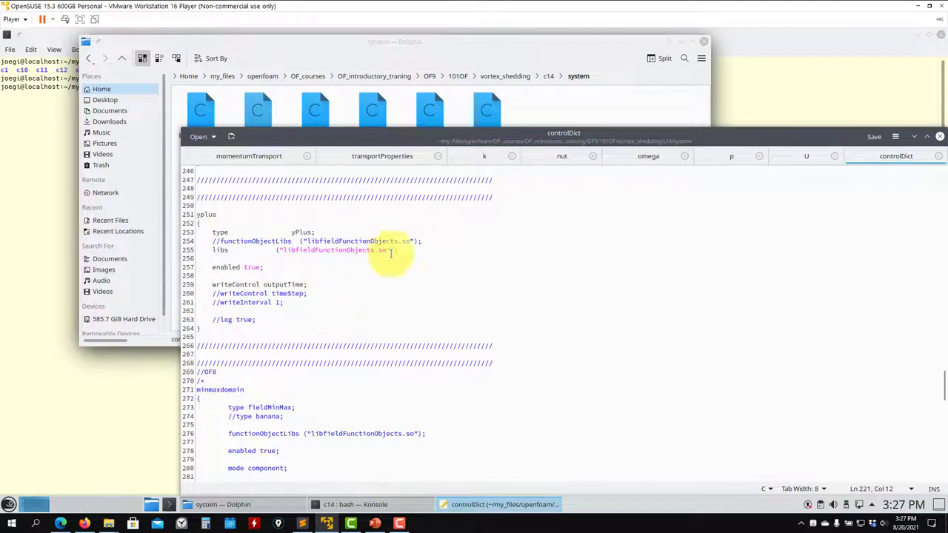
pyautogui.scroll(-10, 285, 271)
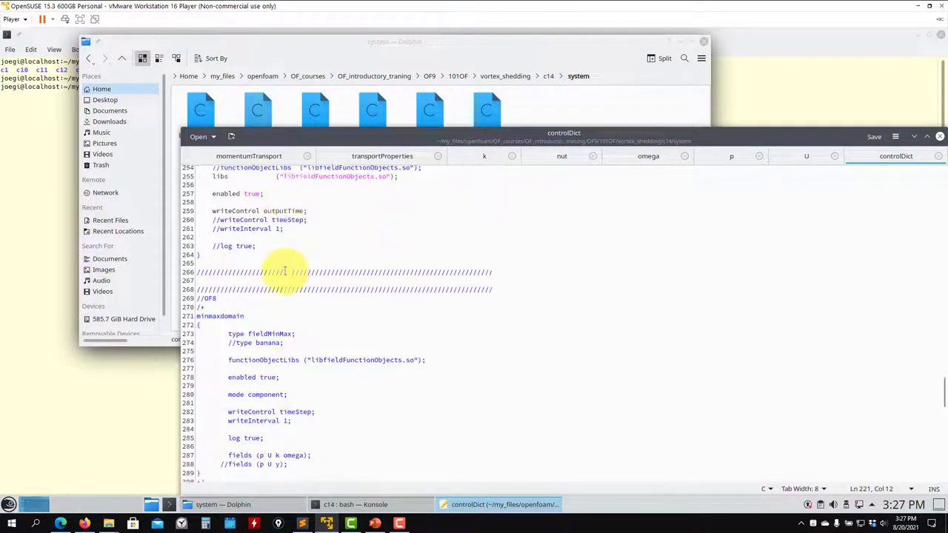
pyautogui.scroll(-16, 284, 271)
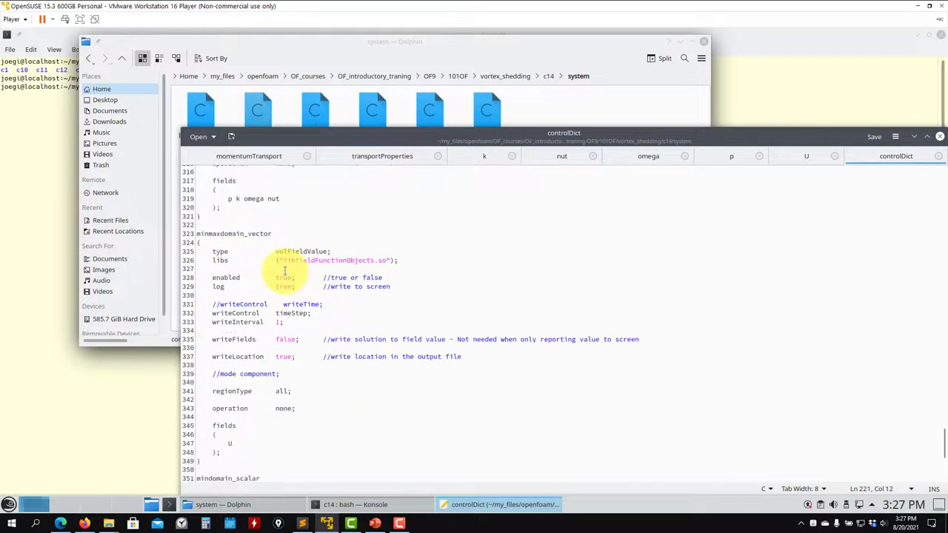
# Open fvSchemes and fvSolution from the system folder and highlight the active div(phi,k) and div(phi,omega) linearUpwind entries in fvSchemes.
pyautogui.scroll(-5, 283, 366)
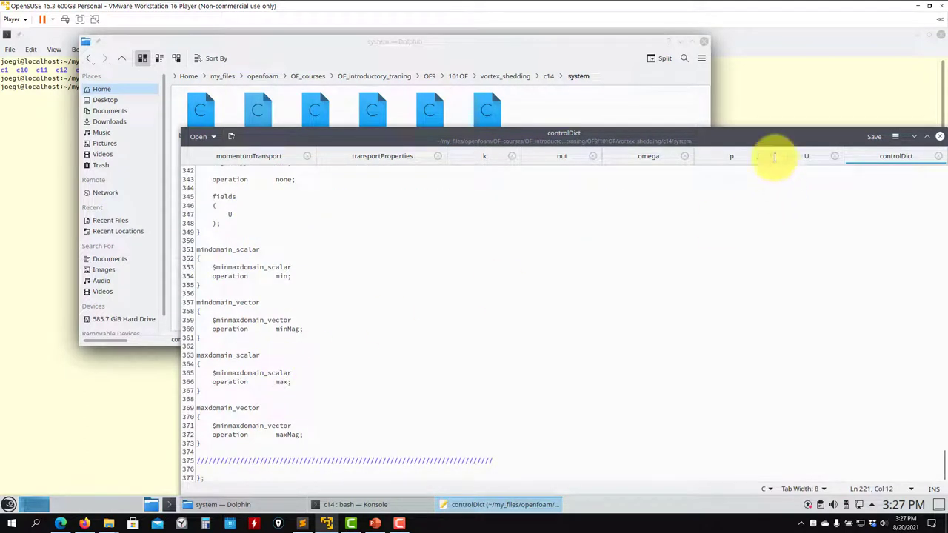
pyautogui.click(567, 84)
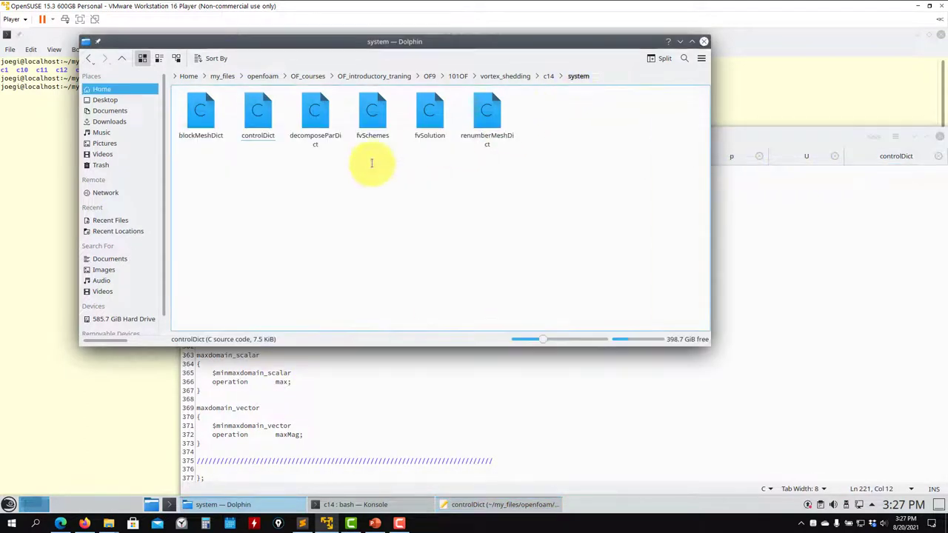
pyautogui.doubleClick(370, 122)
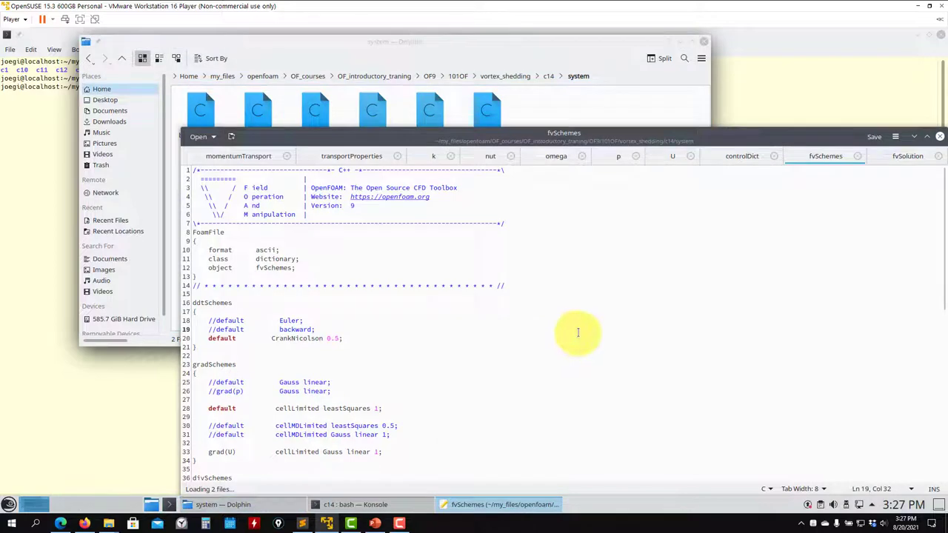
pyautogui.scroll(-4, 387, 342)
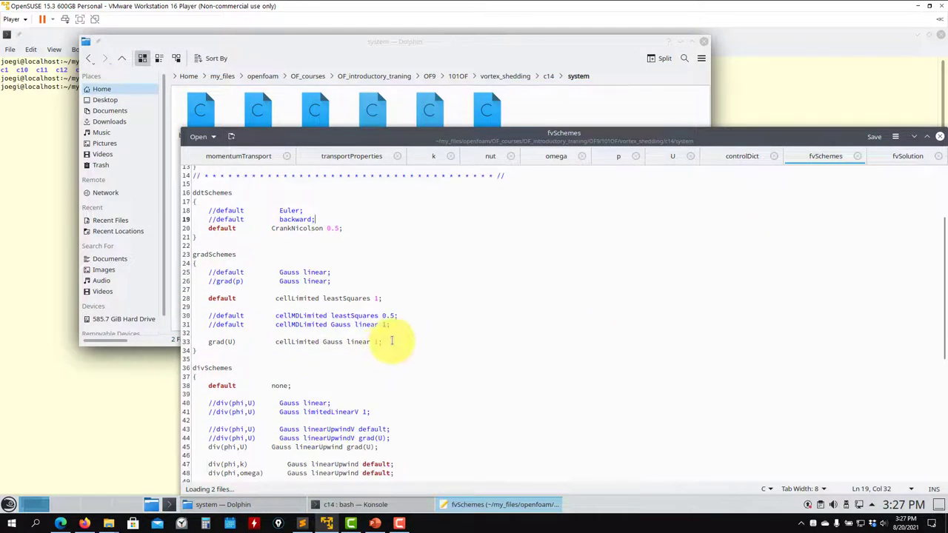
pyautogui.scroll(-4, 392, 341)
pyautogui.moveTo(392, 363); pyautogui.dragTo(160, 351)
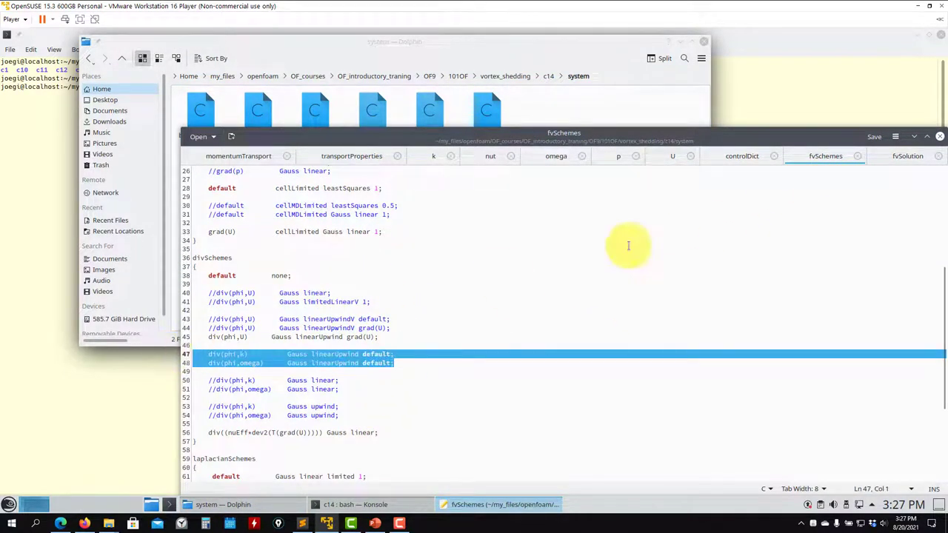
# Switch to fvSolution and highlight the relaxationFactors block recommended for the SIMPLEC formulation.
pyautogui.click(906, 155)
pyautogui.scroll(-10, 474, 339)
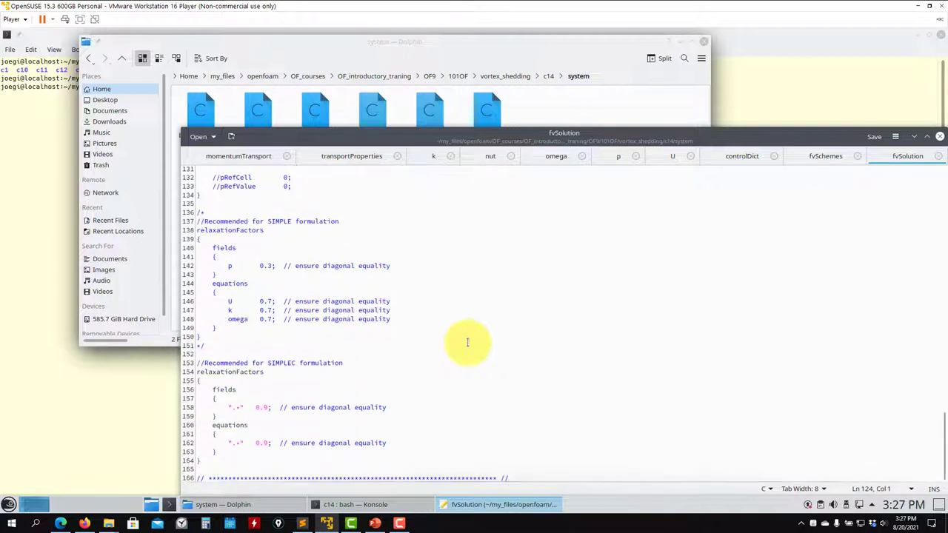
pyautogui.scroll(7, 467, 343)
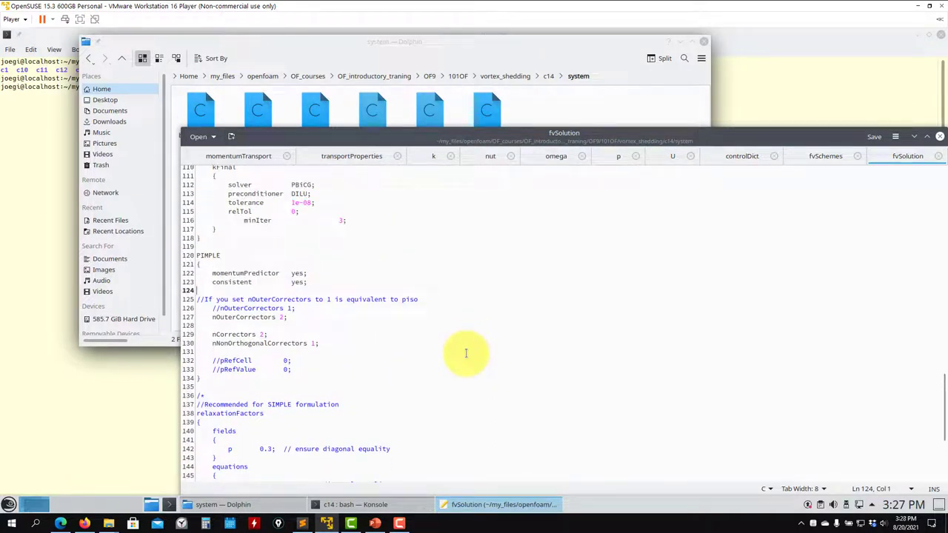
pyautogui.scroll(-7, 404, 354)
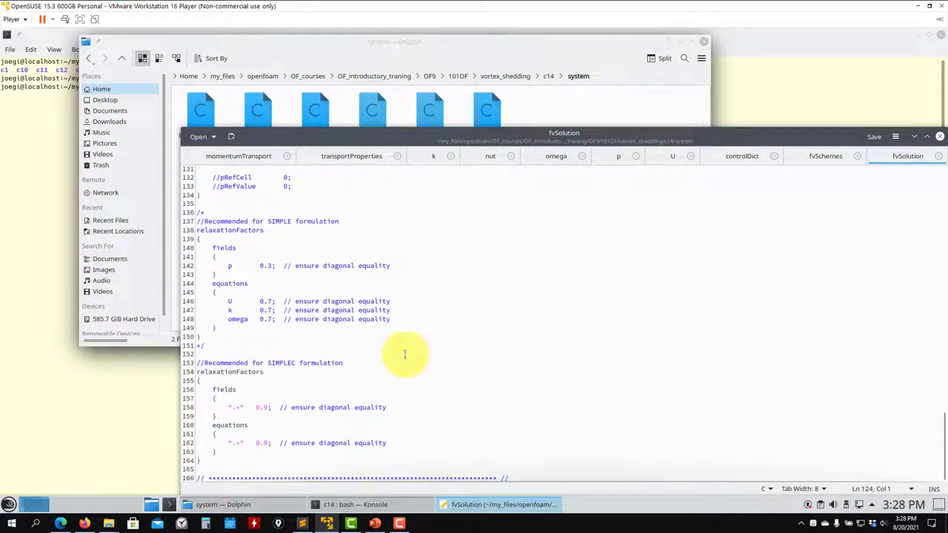
pyautogui.moveTo(214, 482); pyautogui.dragTo(196, 369)
# Highlight the nOuterCorrectors, nCorrectors and nNonOrthogonalCorrectors entries under PIMPLE and examine the linear solver settings for k, omega and U.
pyautogui.scroll(6, 271, 363)
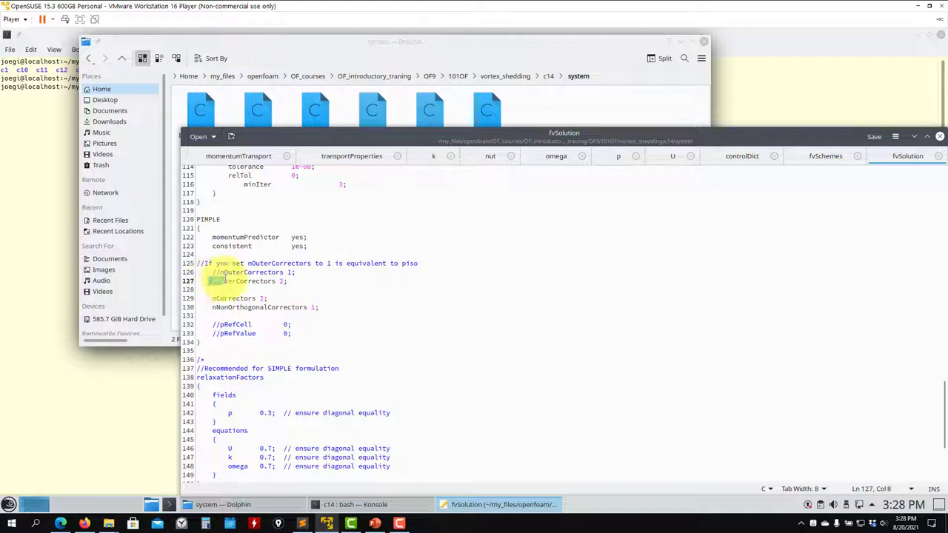
pyautogui.moveTo(327, 311); pyautogui.dragTo(189, 280)
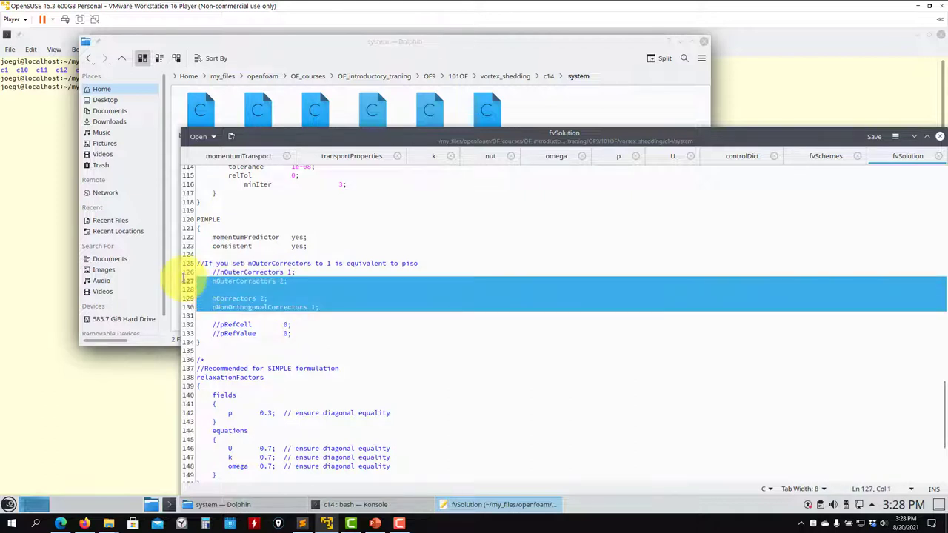
pyautogui.scroll(8, 263, 296)
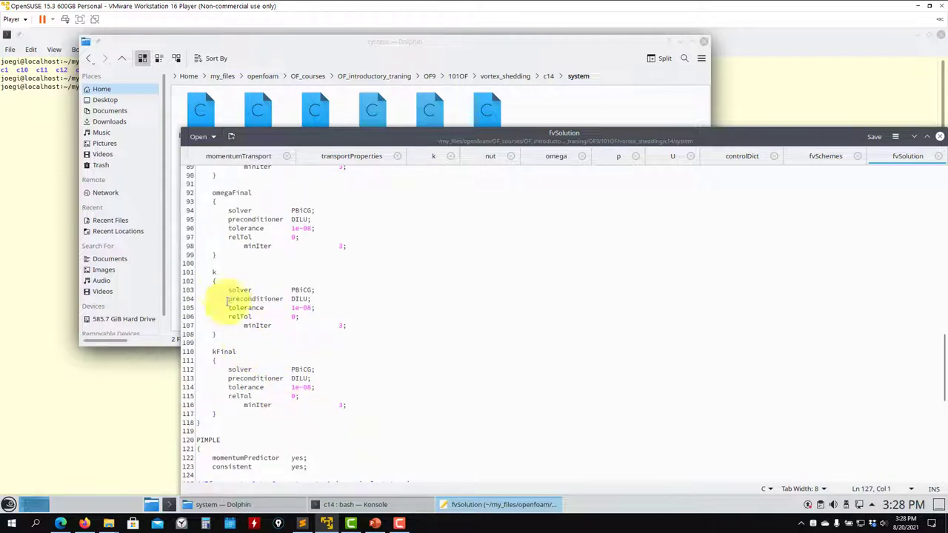
pyautogui.scroll(12, 235, 348)
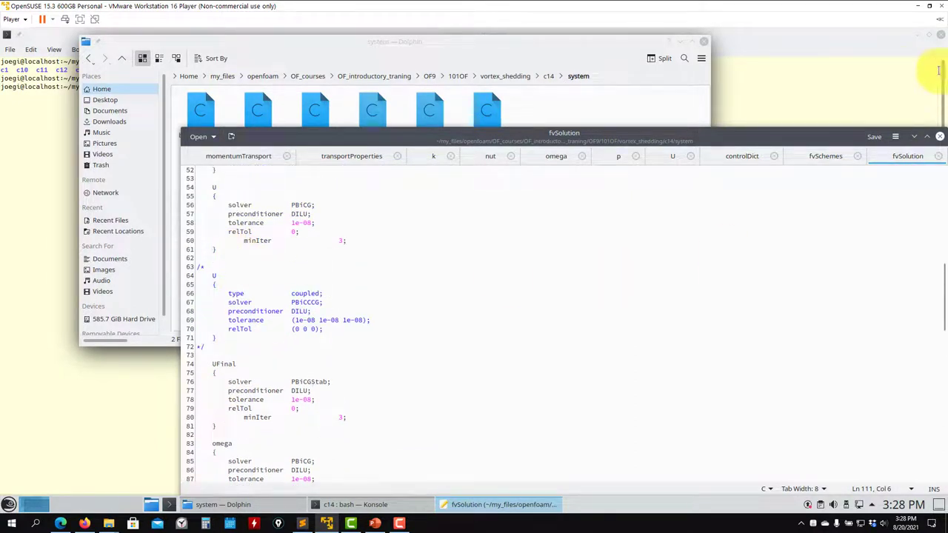
# Switch to the terminal, list the contents of the c14 case folder and run the run_solver.sh script with sh.
pyautogui.click(612, 110)
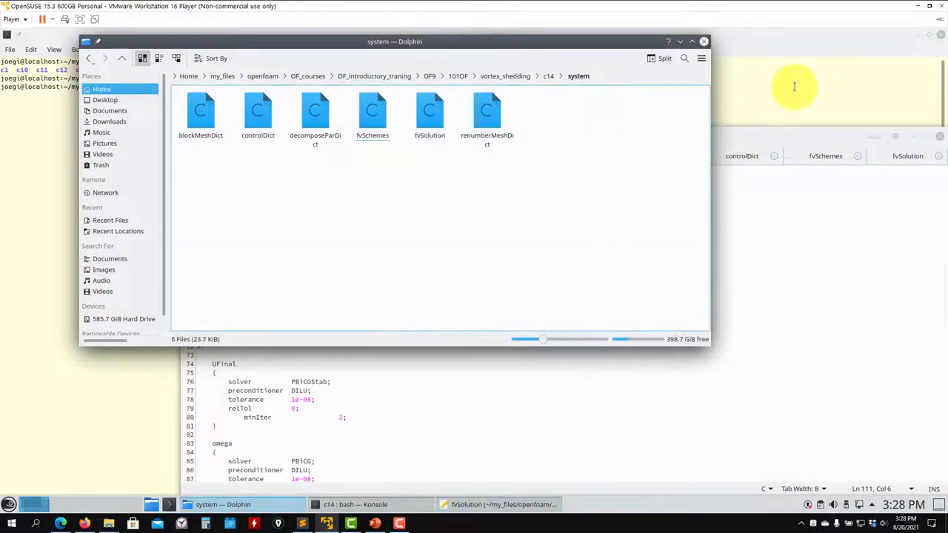
pyautogui.click(786, 87)
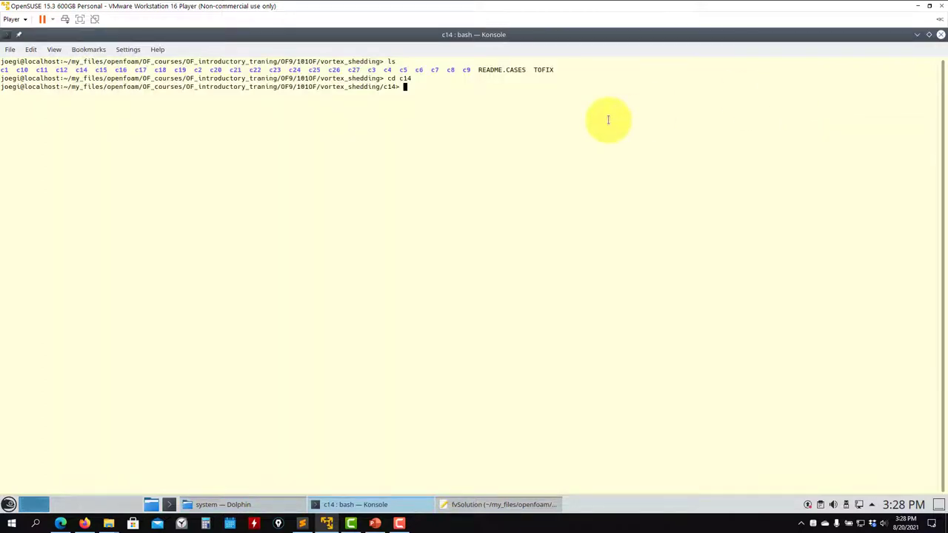
pyautogui.write('ls')
pyautogui.press('Return')
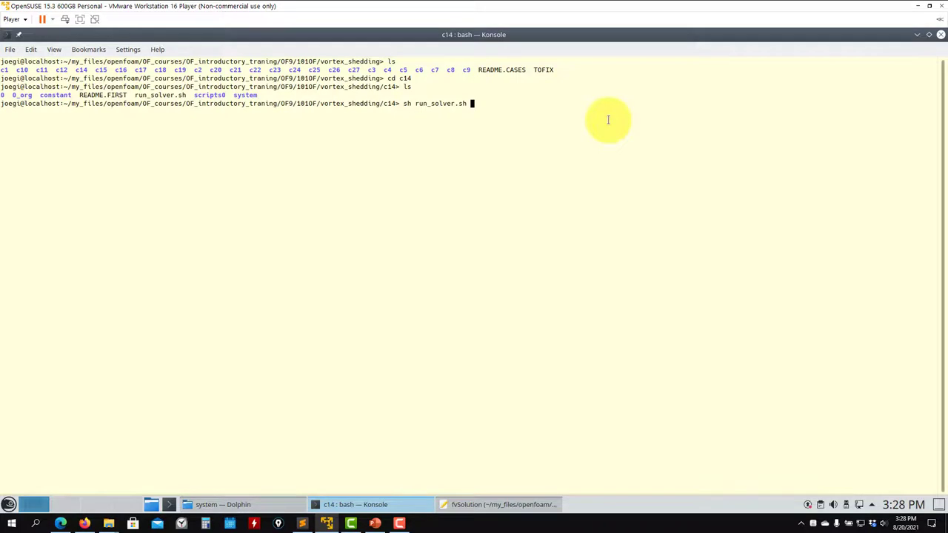
pyautogui.press('Return')
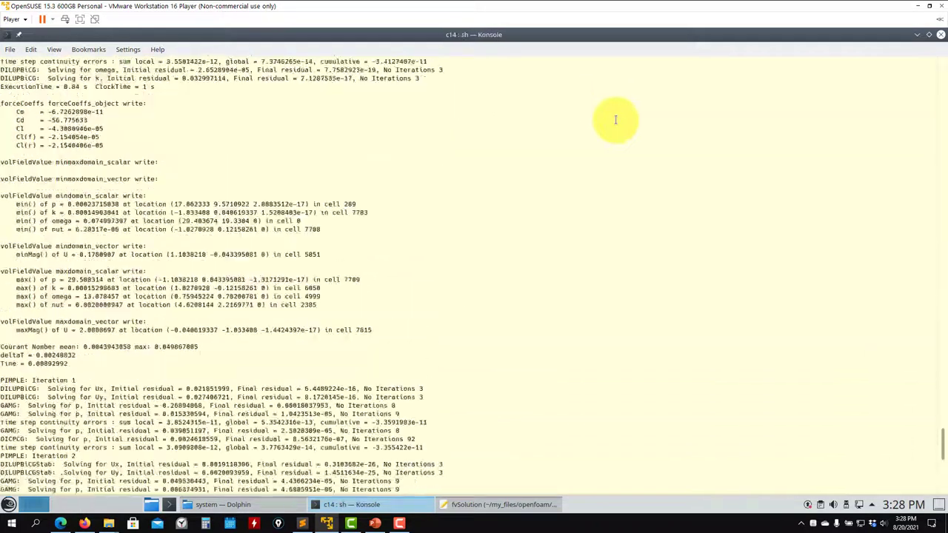
# Open a second terminal tab in the case folder and page through the solver log with more.
pyautogui.click(10, 47)
pyautogui.click(40, 77)
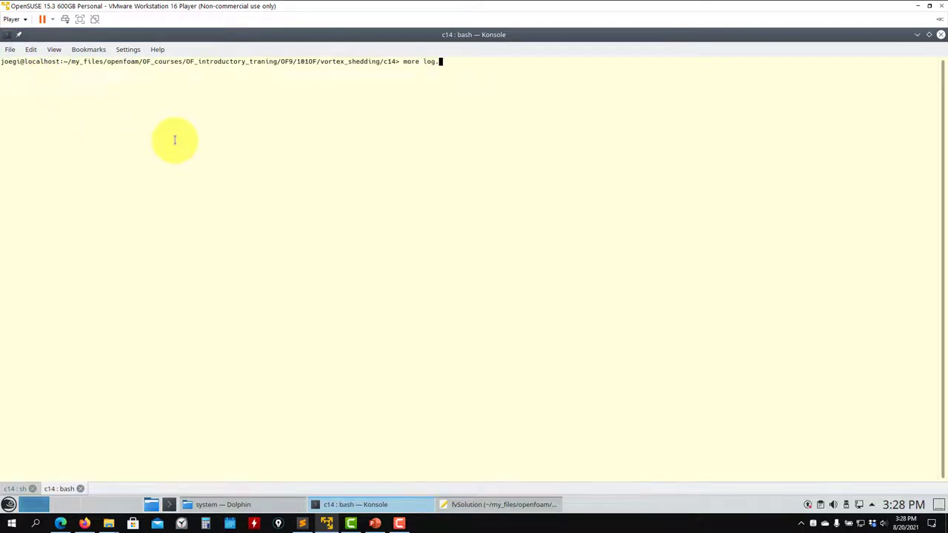
pyautogui.press('Return')
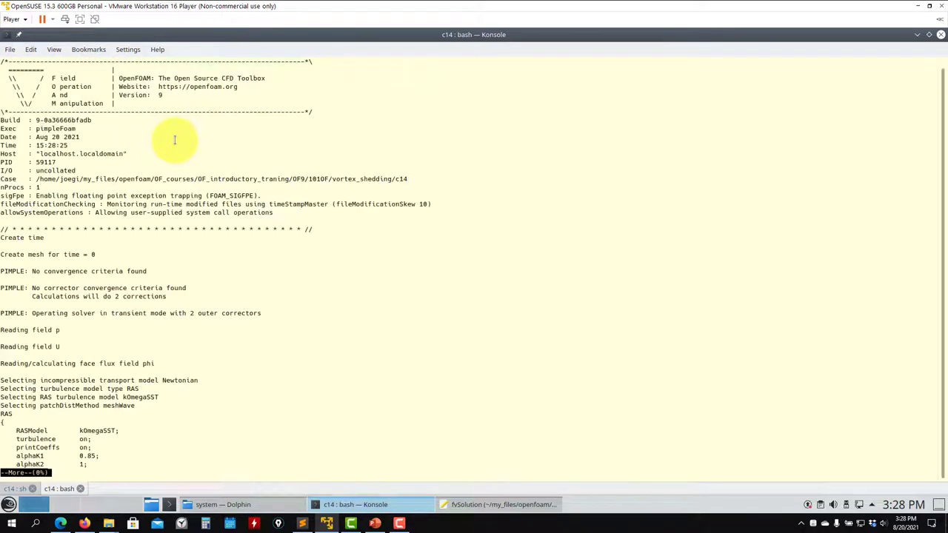
pyautogui.press('space')
# Highlight the RAS type, the kOmegaSST model name and the turbulence model coefficients in the solver log.
pyautogui.scroll(9, 101, 348)
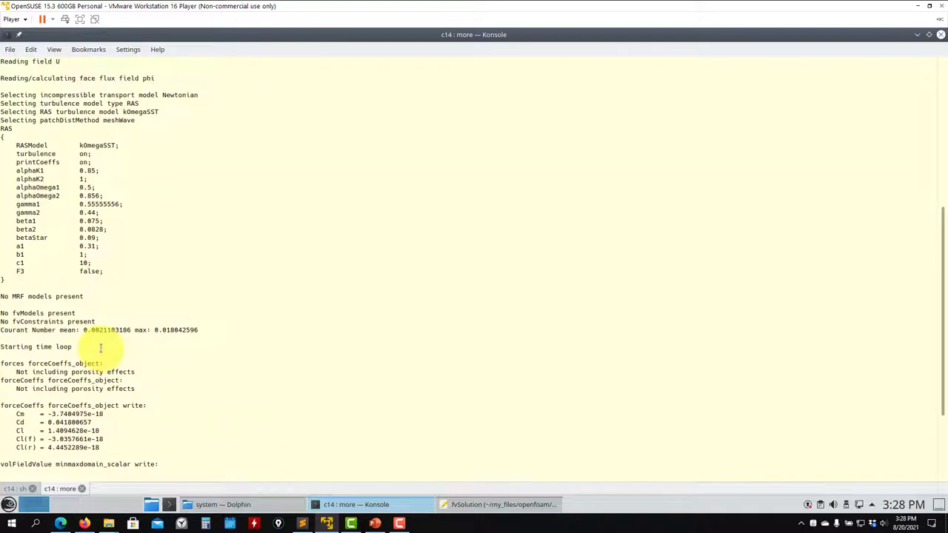
pyautogui.scroll(3, 102, 343)
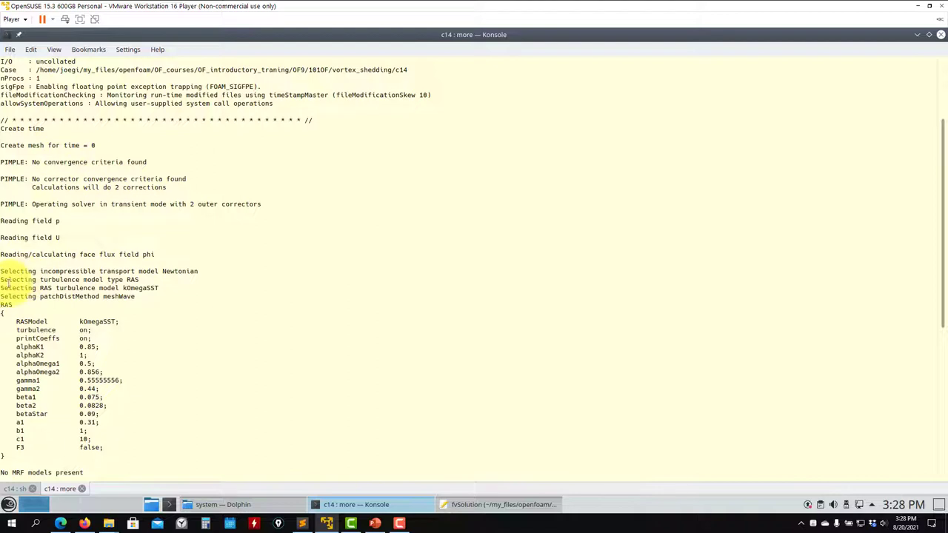
pyautogui.moveTo(9, 279); pyautogui.dragTo(184, 281)
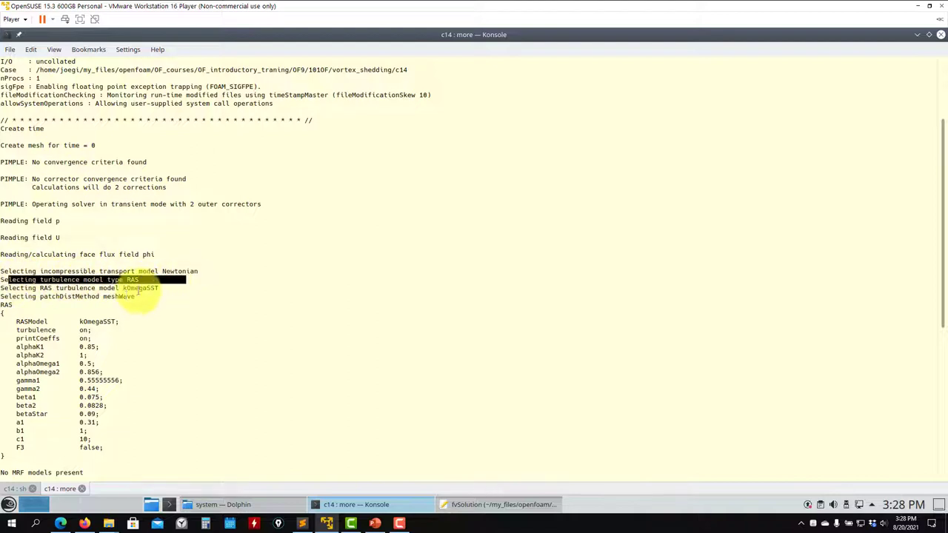
pyautogui.moveTo(118, 289); pyautogui.dragTo(169, 288)
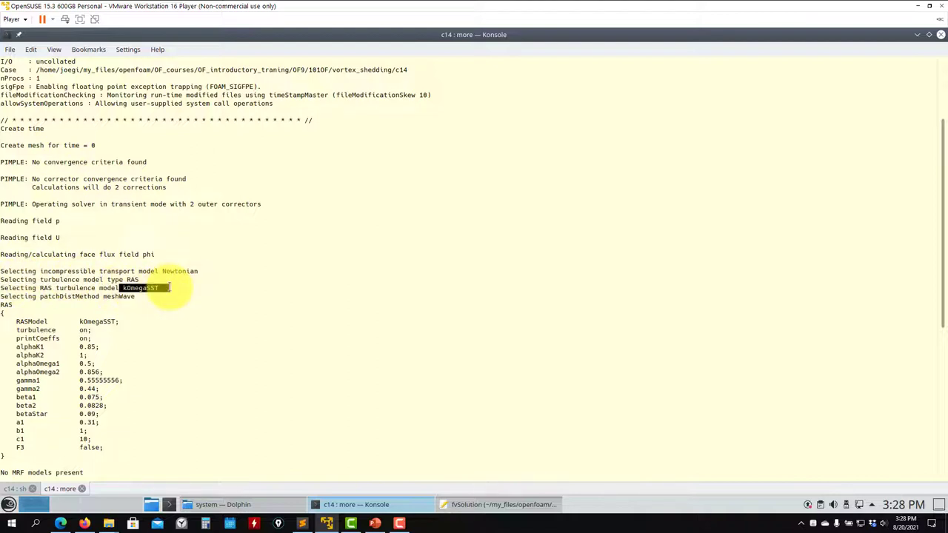
pyautogui.scroll(-4, 111, 317)
pyautogui.moveTo(108, 346); pyautogui.dragTo(4, 212)
# Highlight the omega and k residual lines of the first time step and examine the solver output that follows.
pyautogui.scroll(-20, 97, 315)
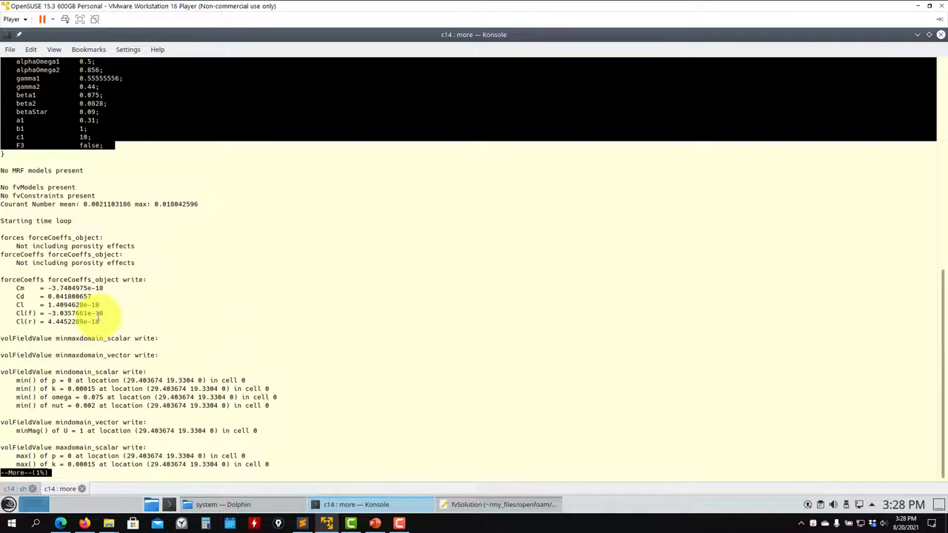
pyautogui.scroll(11, 152, 315)
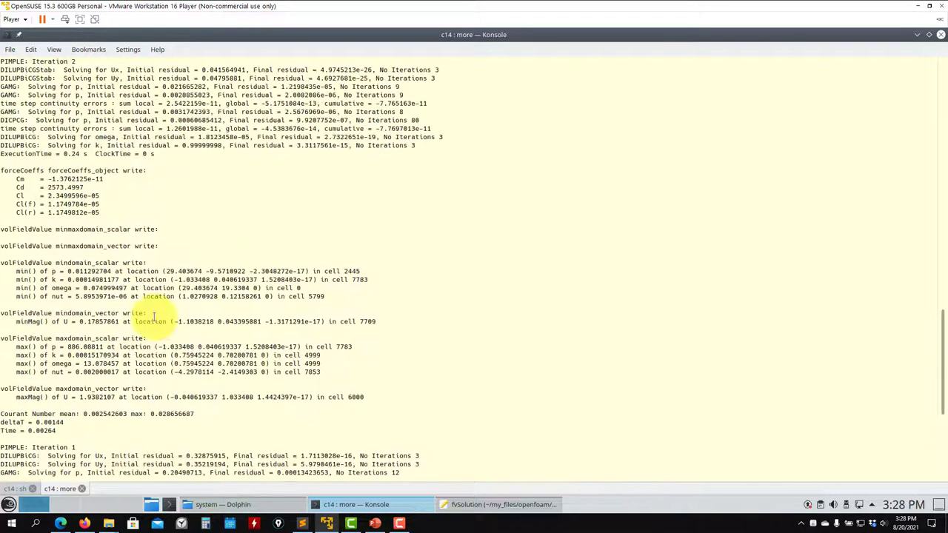
pyautogui.moveTo(426, 272); pyautogui.dragTo(13, 262)
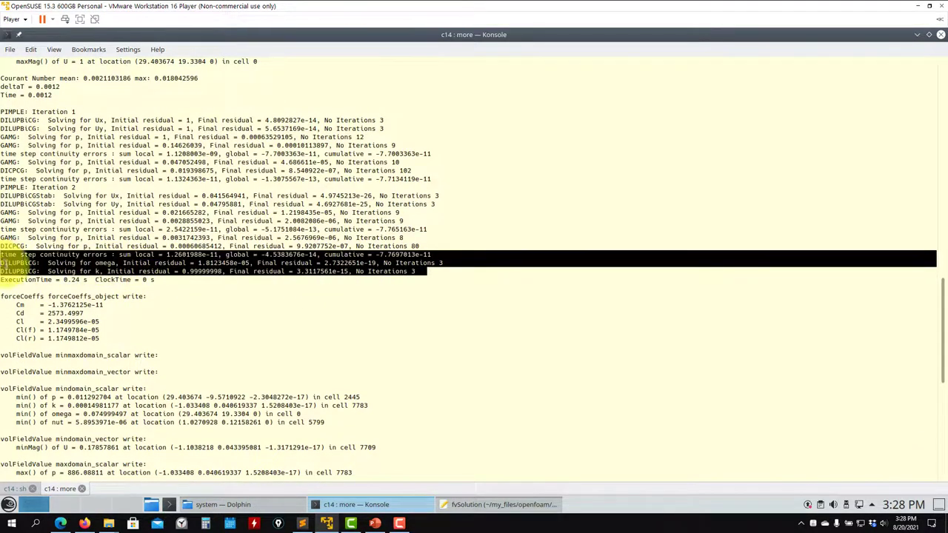
pyautogui.doubleClick(192, 170)
pyautogui.scroll(-3, 187, 291)
pyautogui.scroll(-3, 189, 289)
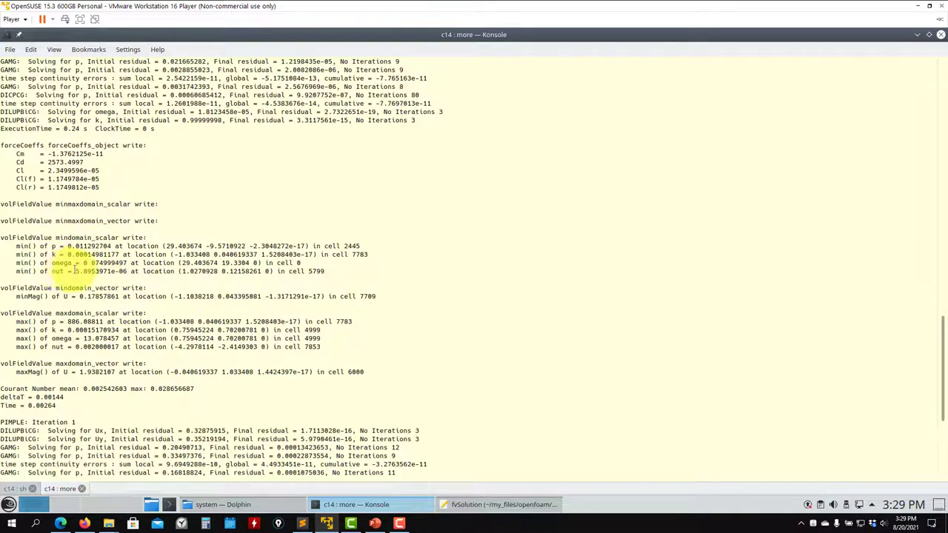
# Highlight the minimum and maximum nut values reported by the min/max domain function objects in the log.
pyautogui.moveTo(75, 271); pyautogui.dragTo(125, 271)
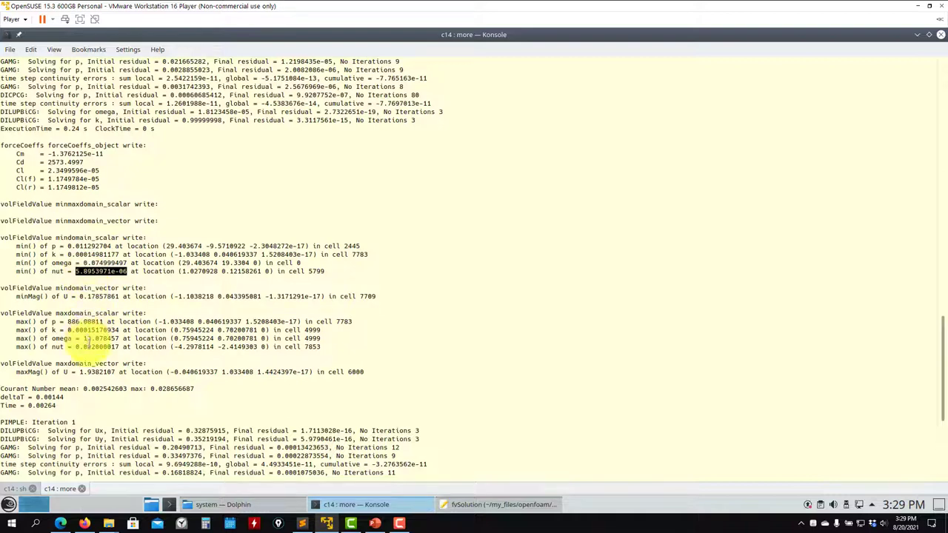
pyautogui.doubleClick(87, 347)
pyautogui.click(87, 343)
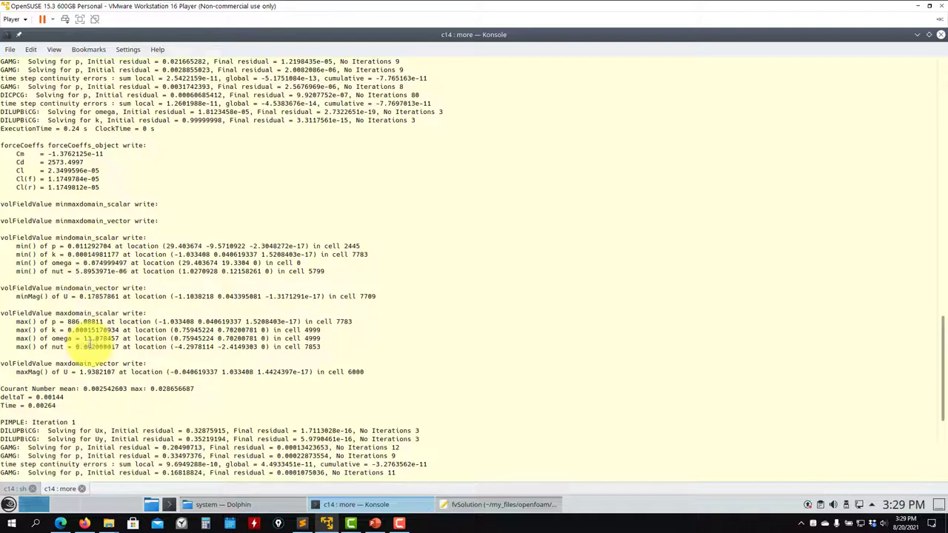
pyautogui.doubleClick(87, 345)
pyautogui.click(87, 343)
pyautogui.doubleClick(88, 346)
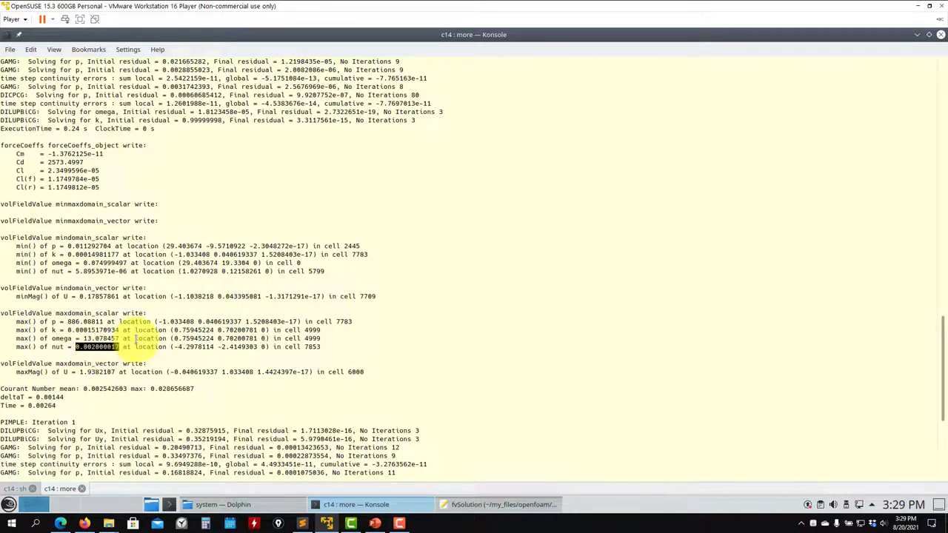
# Quit the log viewer and run the anaconda3 command in the terminal.
pyautogui.scroll(-10, 136, 340)
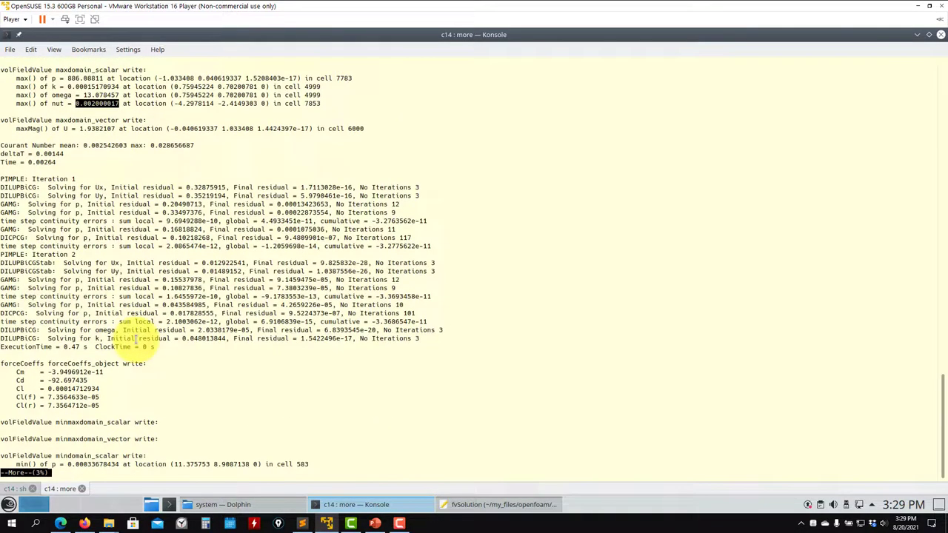
pyautogui.press('q')
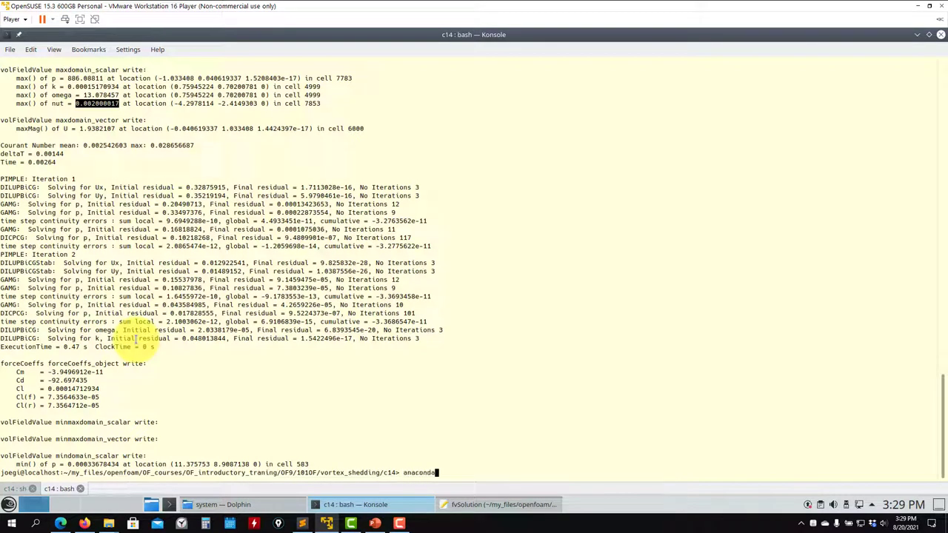
pyautogui.press('Return')
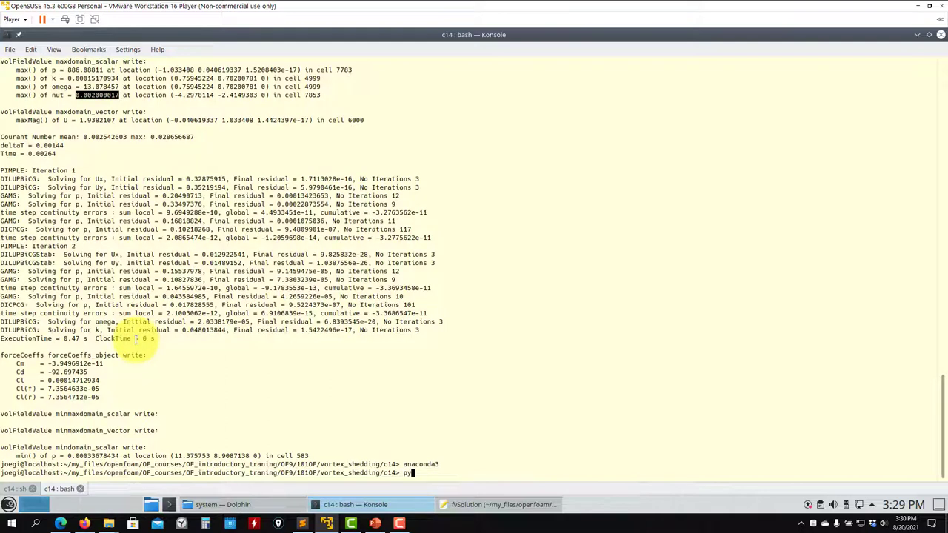
# Plot log.solver live with the pyFoam plot watcher and place the Residuals plot window beside the Continuity plot.
pyautogui.write('pyFoamPlotW')
pyautogui.press('Tab')
pyautogui.write('log.solver')
pyautogui.press('Return')
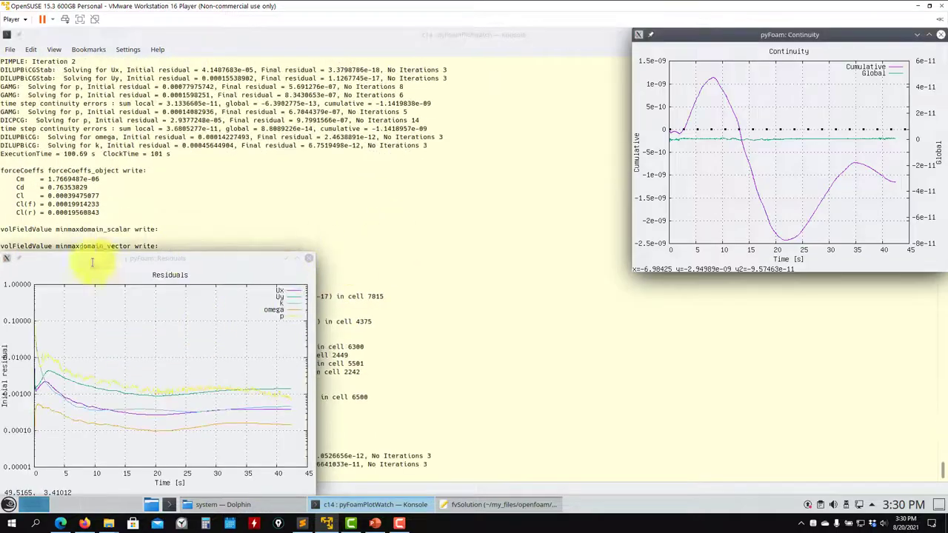
pyautogui.moveTo(153, 257); pyautogui.dragTo(460, 42)
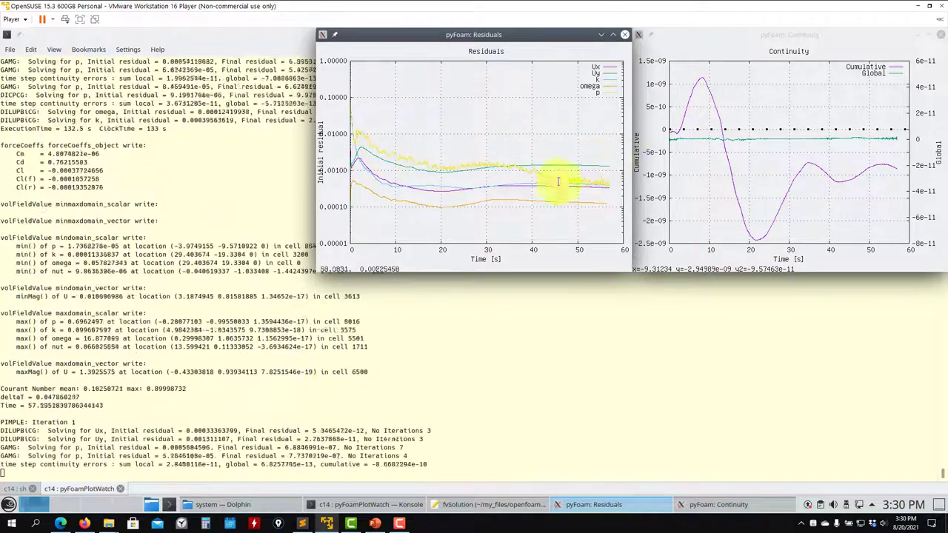
# Run gnuplot scripts0/plot_coeffs in a new terminal tab and move the Gnuplot window towards the screen's upper left corner.
pyautogui.click(10, 49)
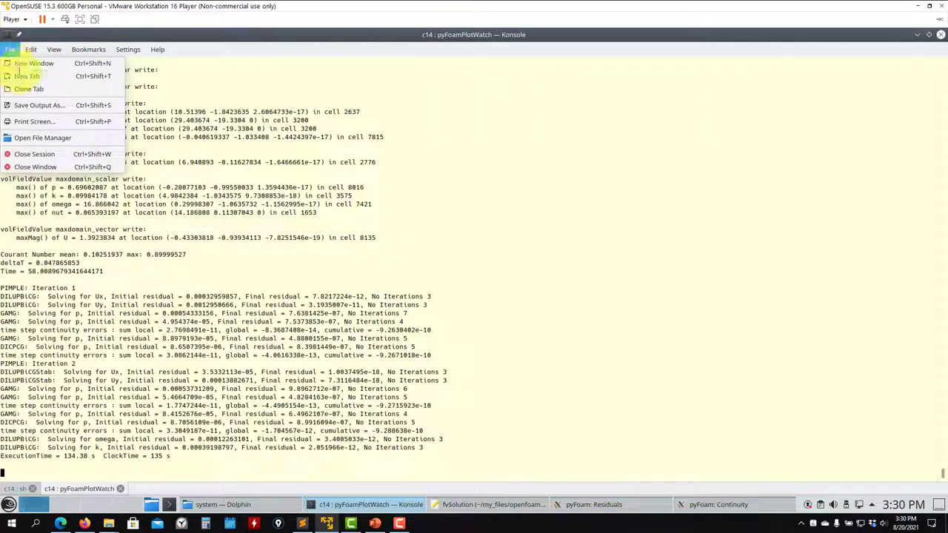
pyautogui.click(28, 75)
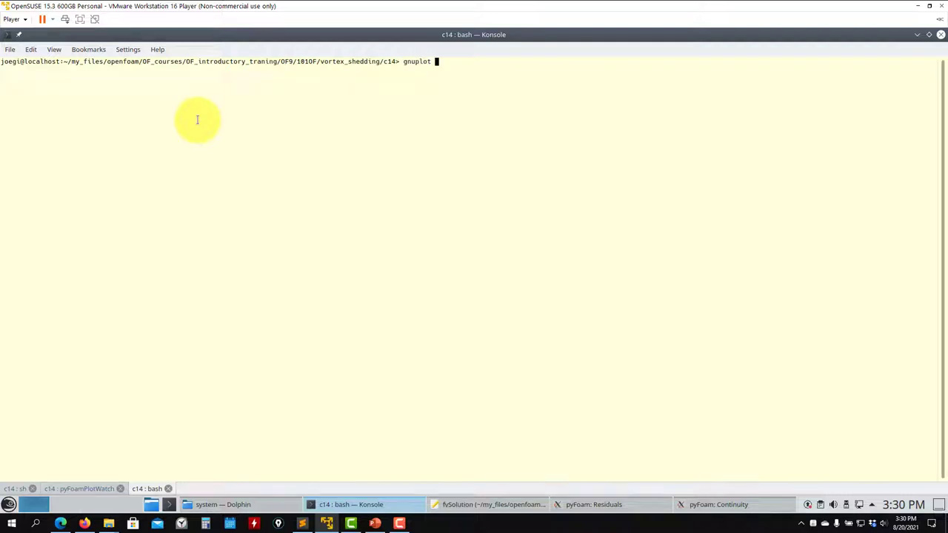
pyautogui.write('gnuplot sc')
pyautogui.press('Tab')
pyautogui.press('Return')
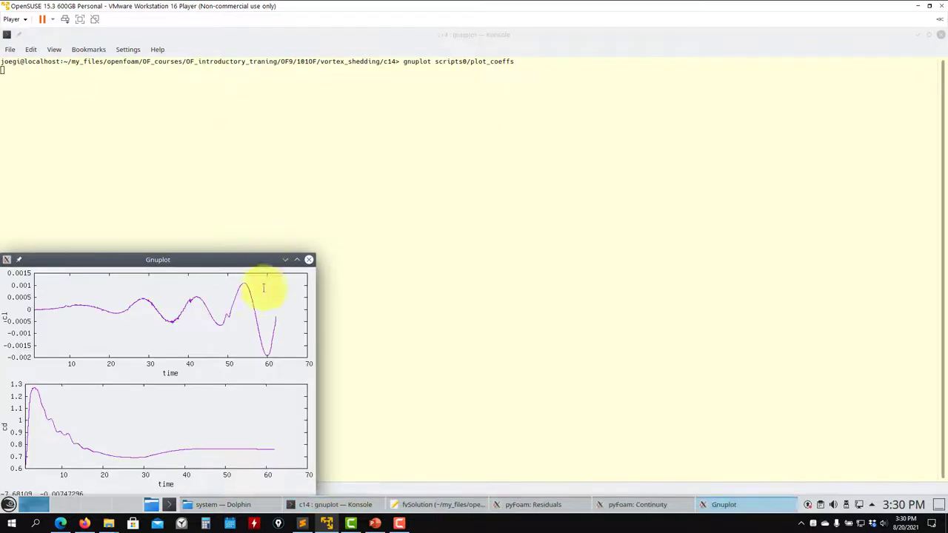
pyautogui.moveTo(221, 265); pyautogui.dragTo(423, 149)
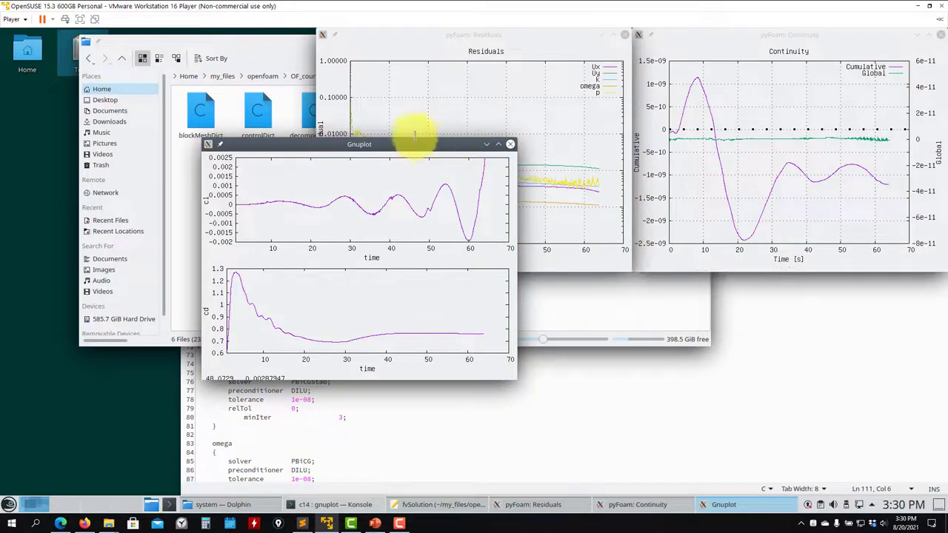
pyautogui.moveTo(415, 143); pyautogui.dragTo(249, 49)
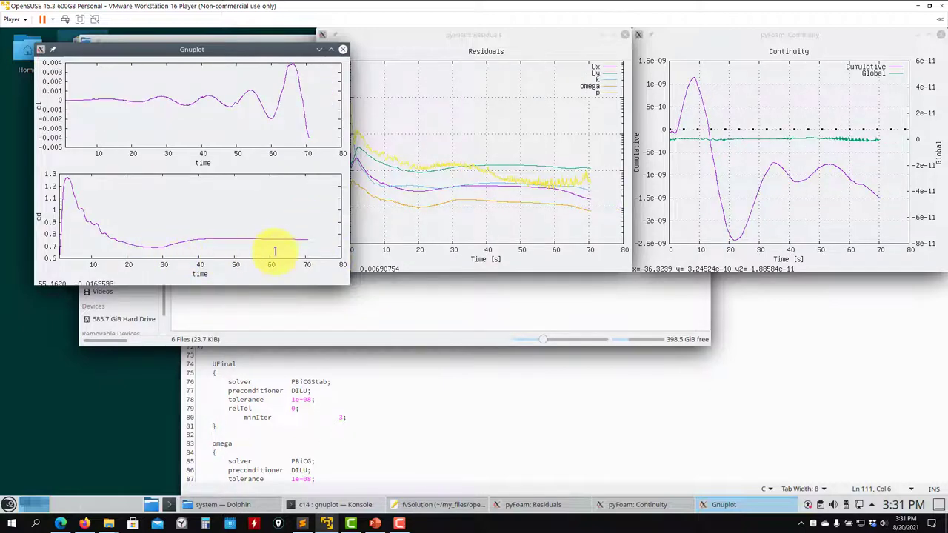
# Check the running pyFoamPlotWatch output and review the start and end time settings at the beginning of controlDict.
pyautogui.click(343, 504)
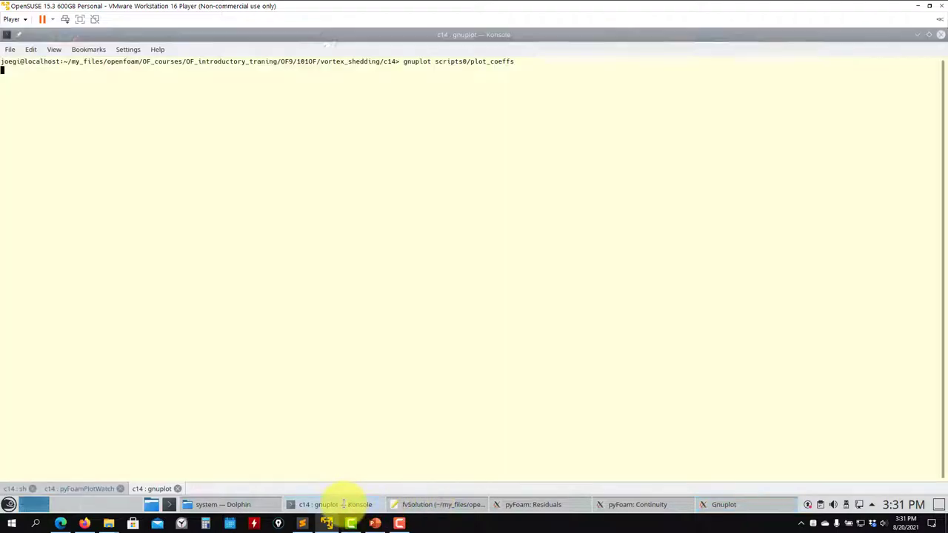
pyautogui.click(55, 488)
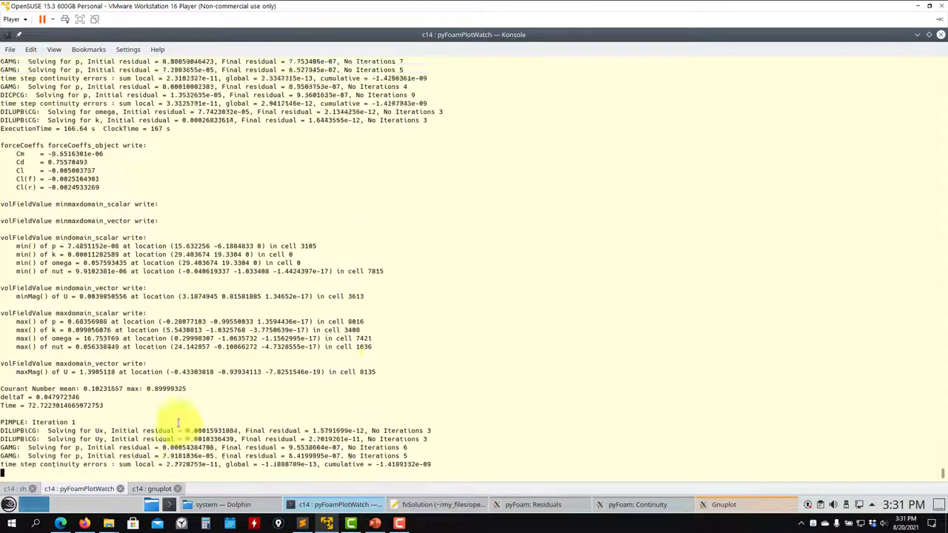
pyautogui.click(441, 504)
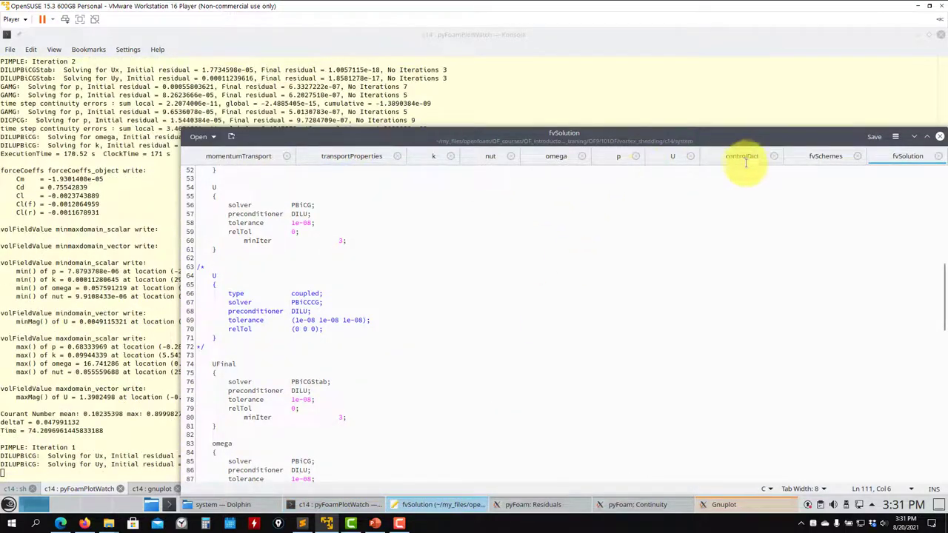
pyautogui.click(734, 158)
pyautogui.scroll(20, 373, 265)
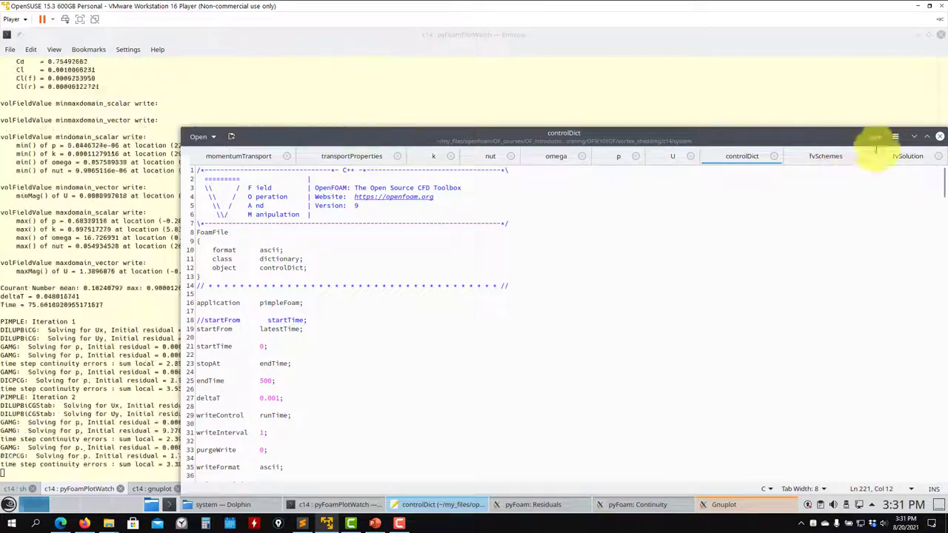
# Minimize the text editor and place the Gnuplot coefficients window beside the Residuals plot.
pyautogui.click(914, 136)
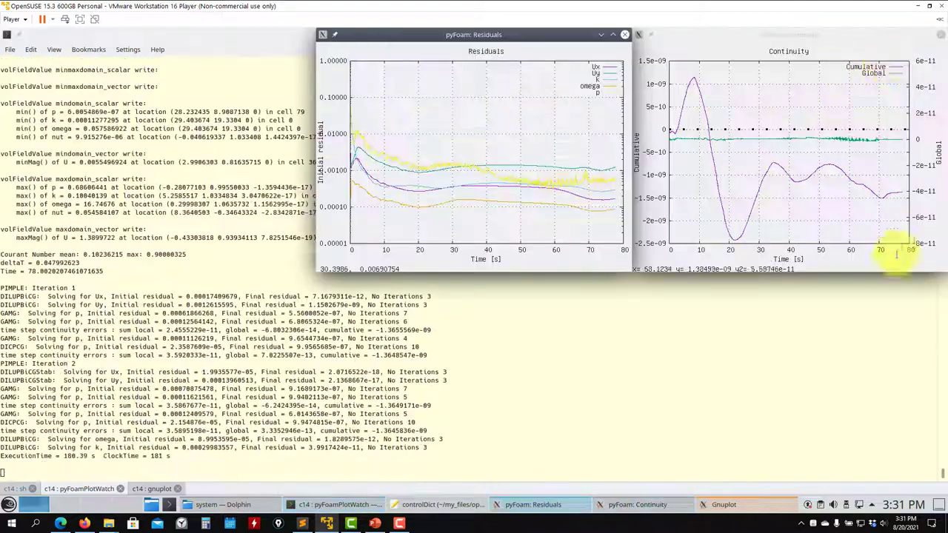
pyautogui.click(724, 504)
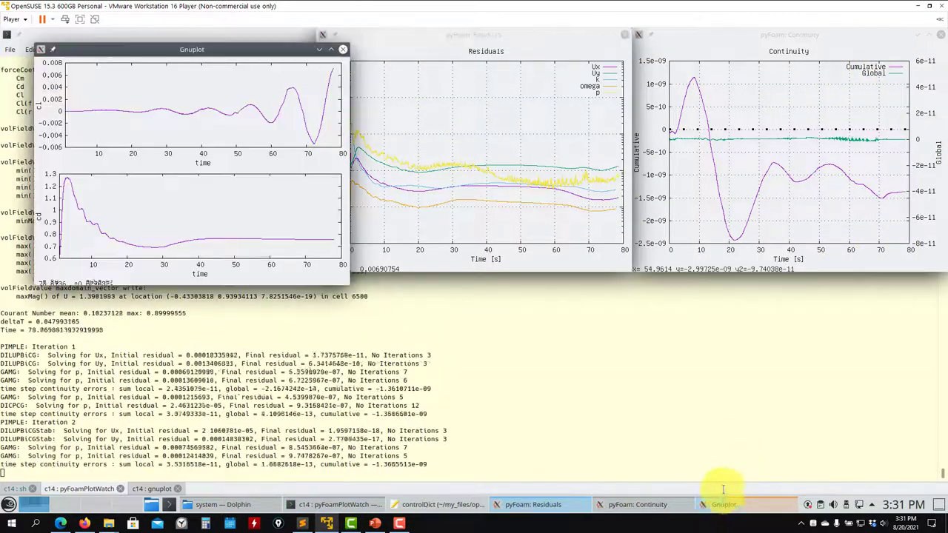
pyautogui.moveTo(254, 53); pyautogui.dragTo(243, 46)
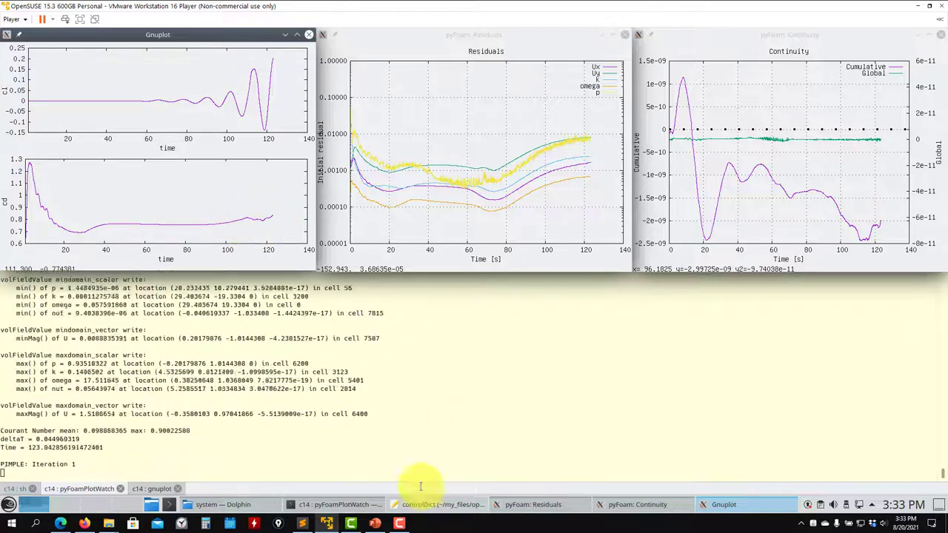
# Review transportProperties, momentumTransport and the time step controls in controlDict, and compare maxCo with the Courant number in the solver log.
pyautogui.click(434, 505)
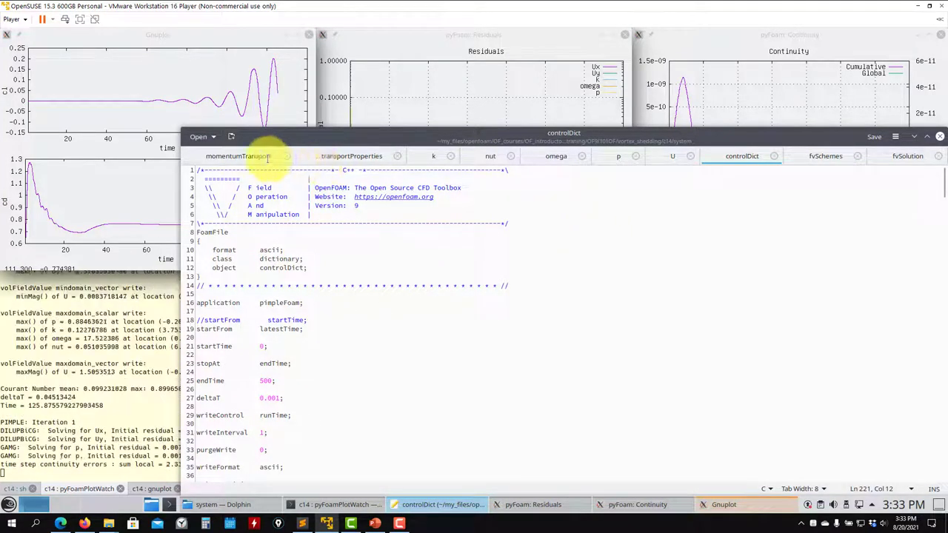
pyautogui.click(344, 155)
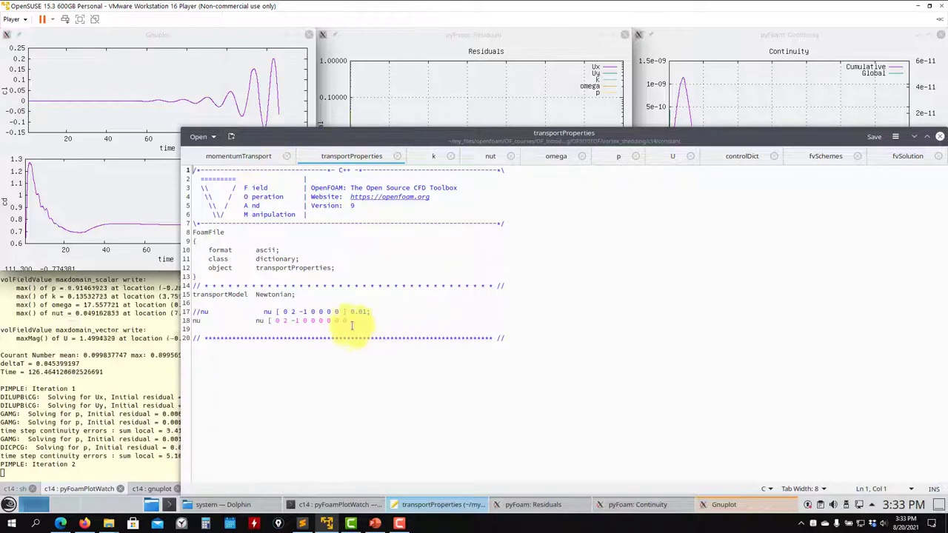
pyautogui.click(250, 154)
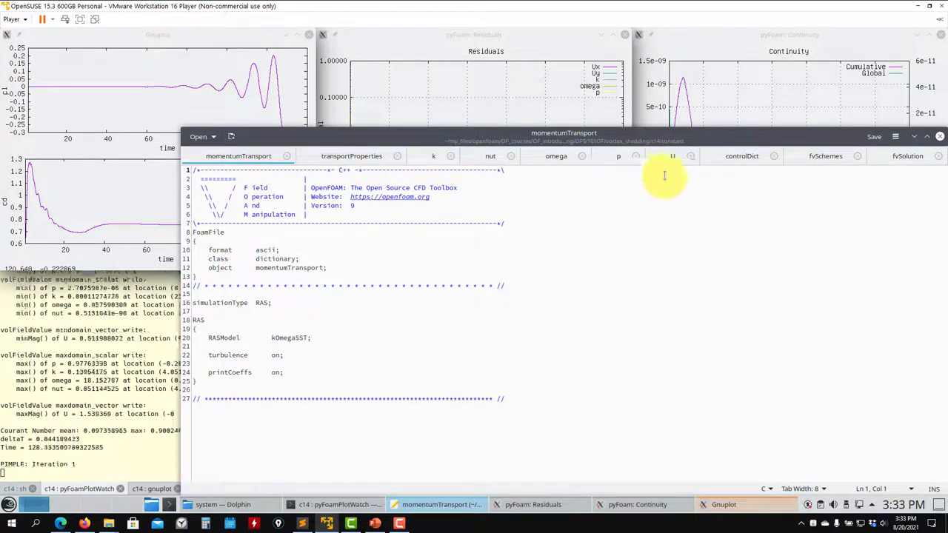
pyautogui.click(725, 157)
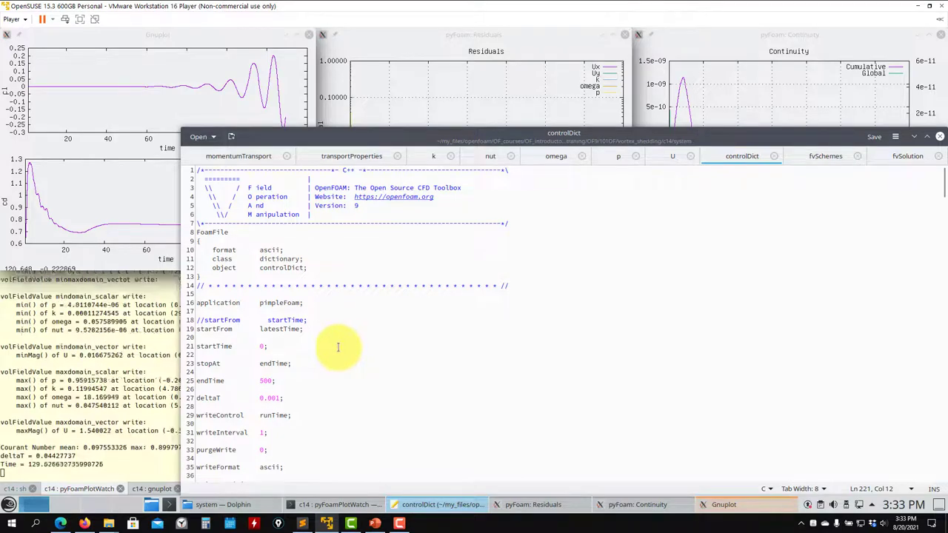
pyautogui.scroll(-7, 337, 348)
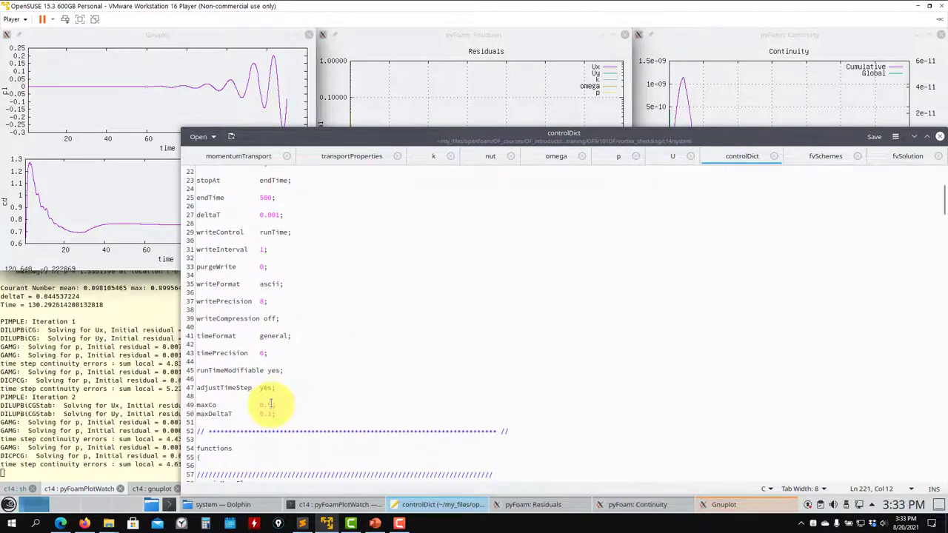
pyautogui.click(106, 396)
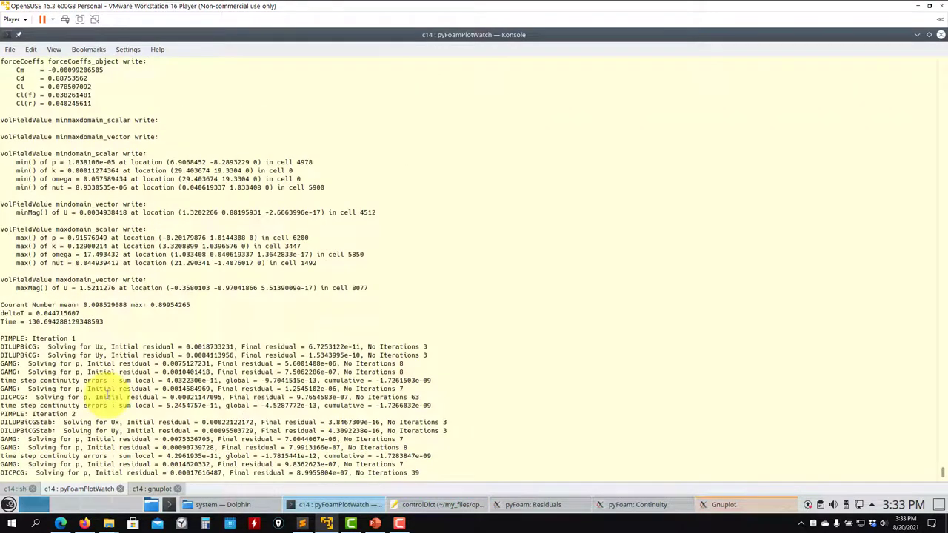
# Change maxCo to 50.9 in controlDict, save the file, and check the Courant number and deltaT in the solver log.
pyautogui.click(443, 504)
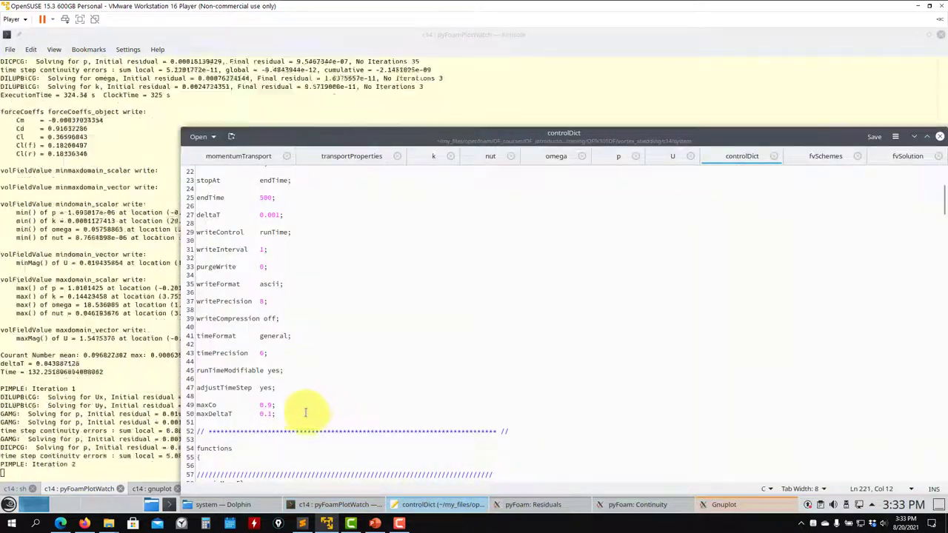
pyautogui.moveTo(274, 403); pyautogui.dragTo(260, 404)
pyautogui.write('5')
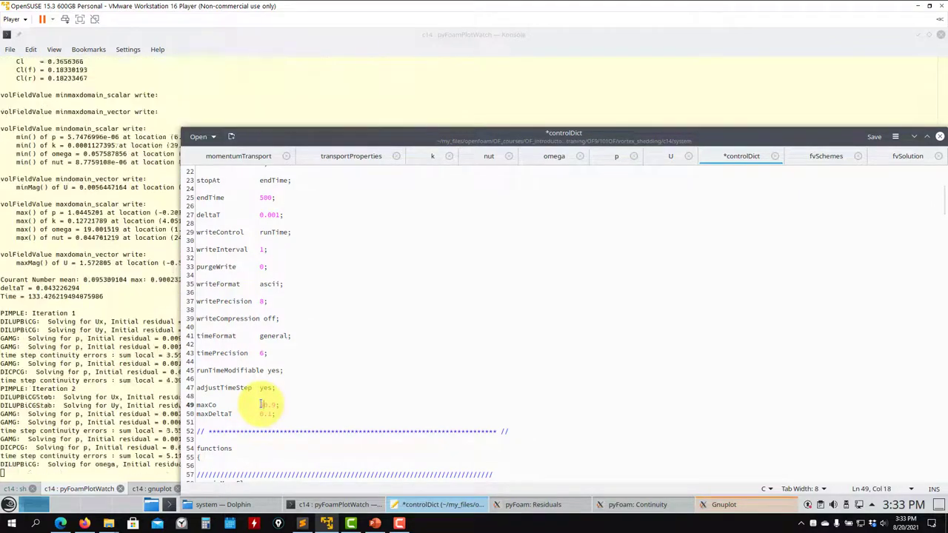
pyautogui.hotkey('ctrl', 's')
pyautogui.click(146, 382)
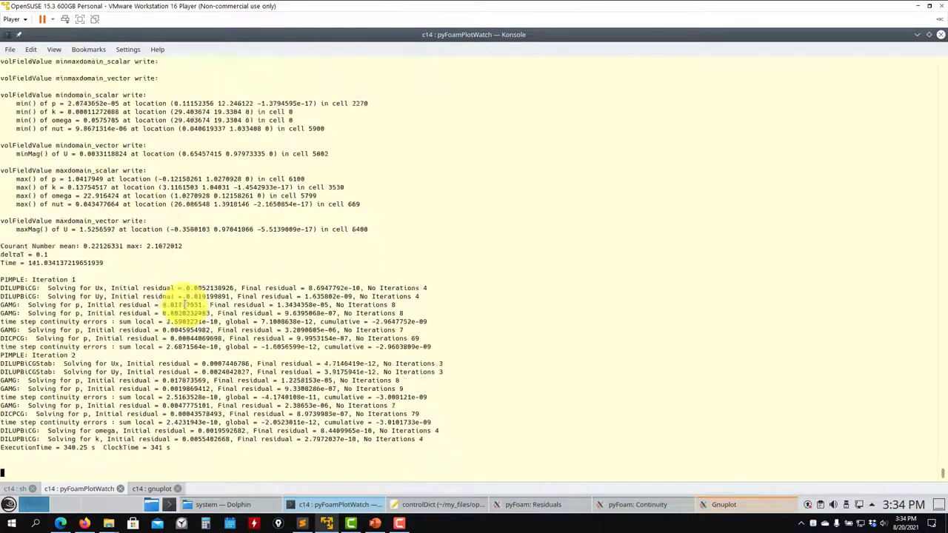
# Correct maxCo to 5 in controlDict, save the file, and return to the solver log.
pyautogui.click(433, 505)
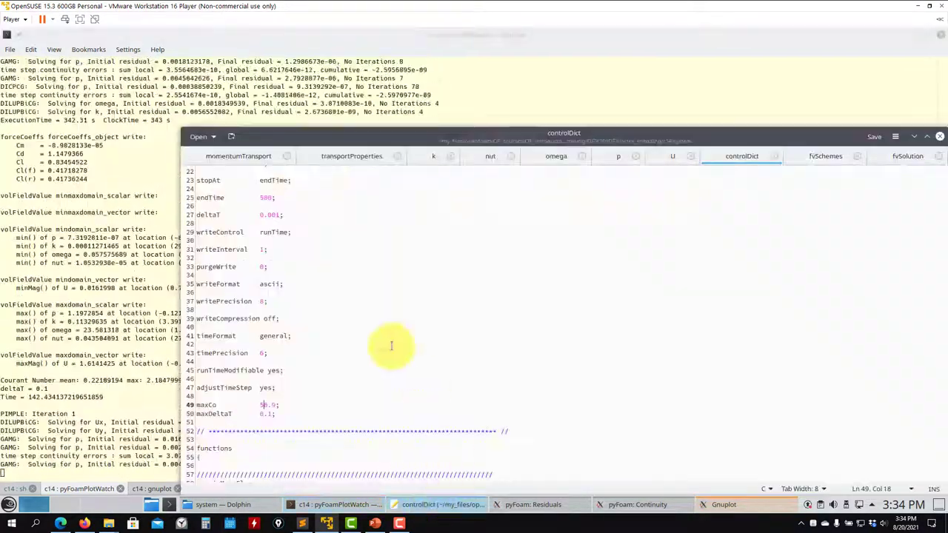
pyautogui.scroll(-6, 324, 338)
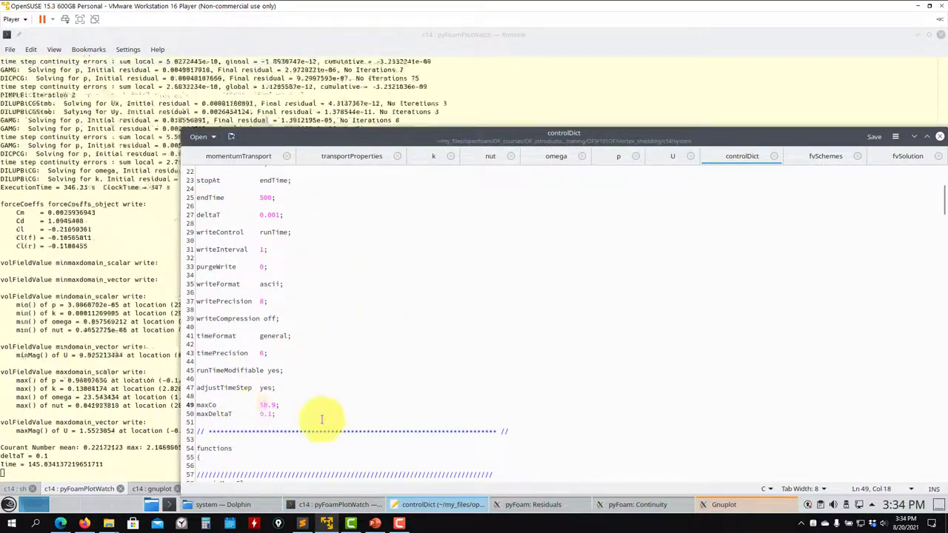
pyautogui.press('BackSpace')
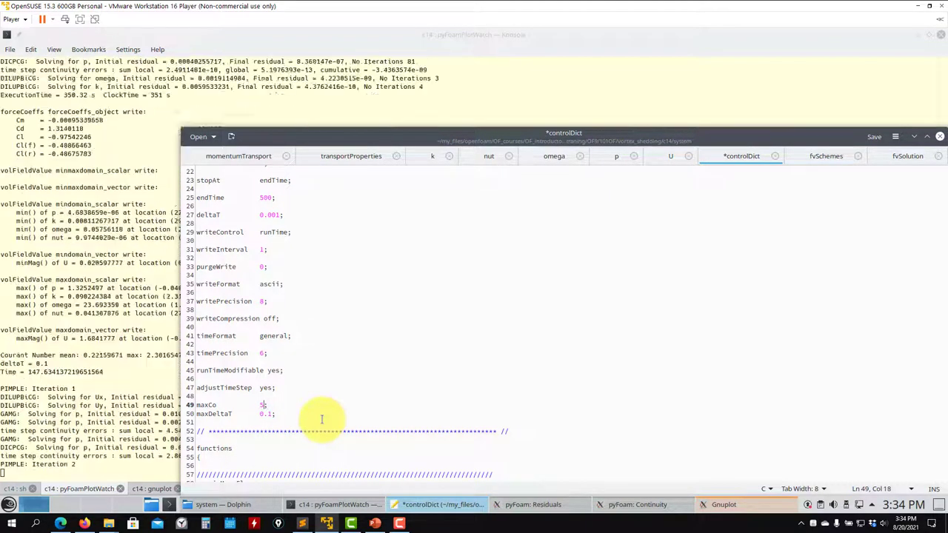
pyautogui.hotkey('ctrl', 's')
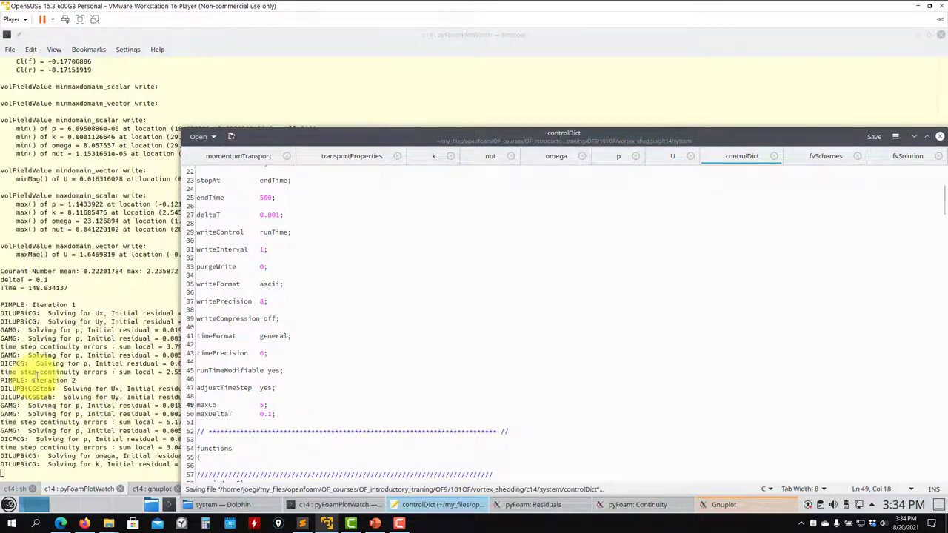
pyautogui.click(119, 356)
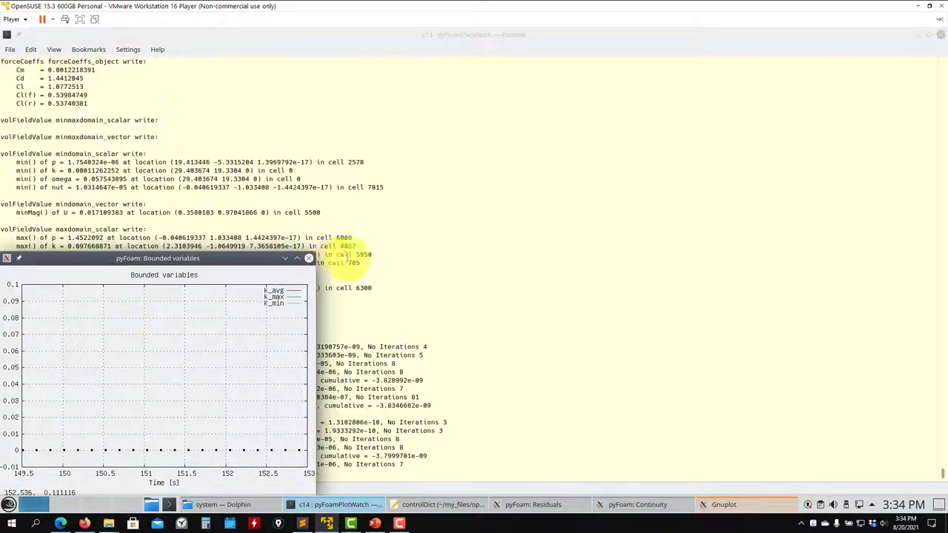
# Highlight deltaT in the solver log, set maxDeltaT to 0.51 in controlDict, save it, and return to the log.
pyautogui.click(385, 268)
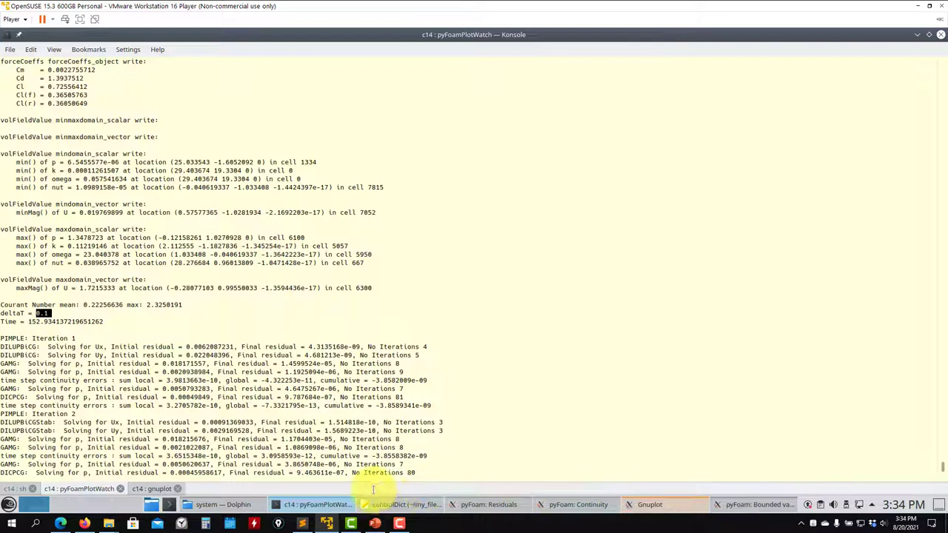
pyautogui.click(397, 504)
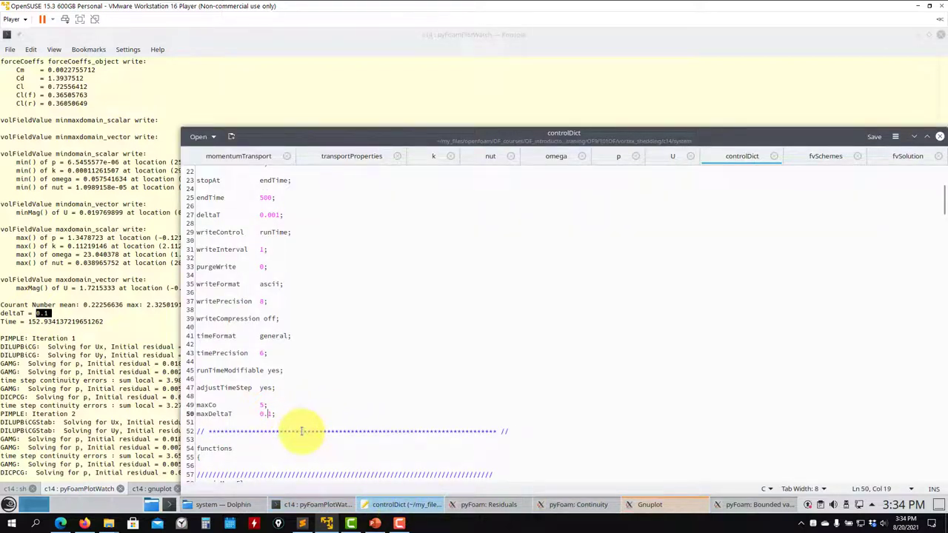
pyautogui.click(133, 389)
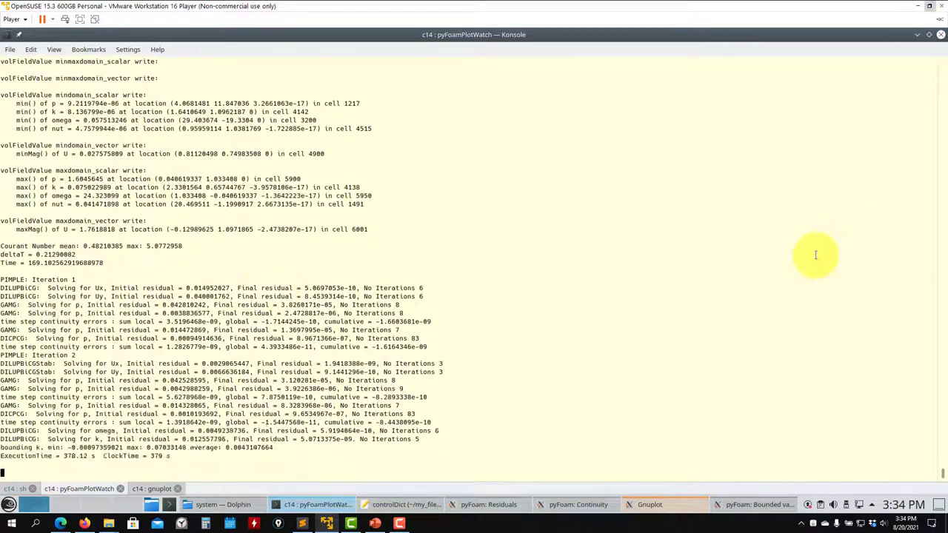
# Uncover the plot windows to examine the force coefficients and Bounded variables plots, and inspect the bounding k line in the solver log.
pyautogui.click(917, 35)
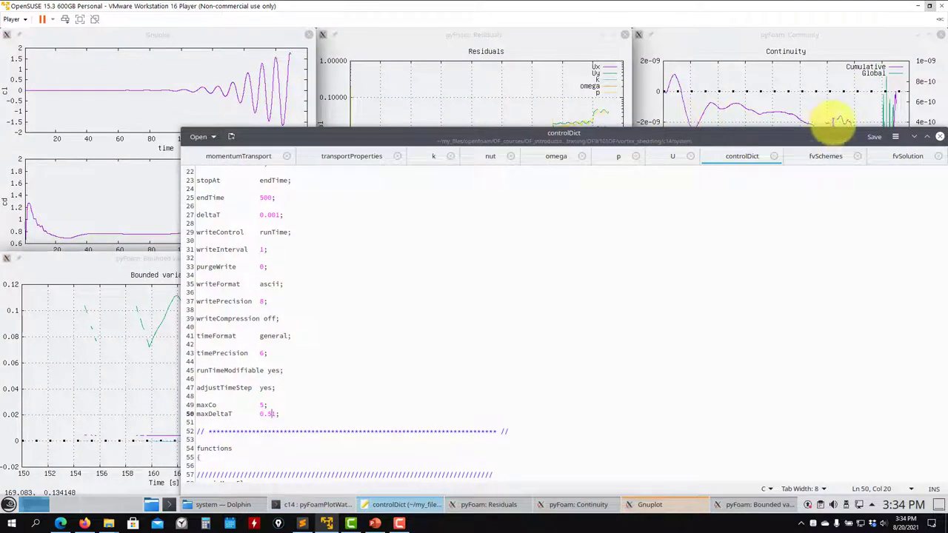
pyautogui.click(914, 136)
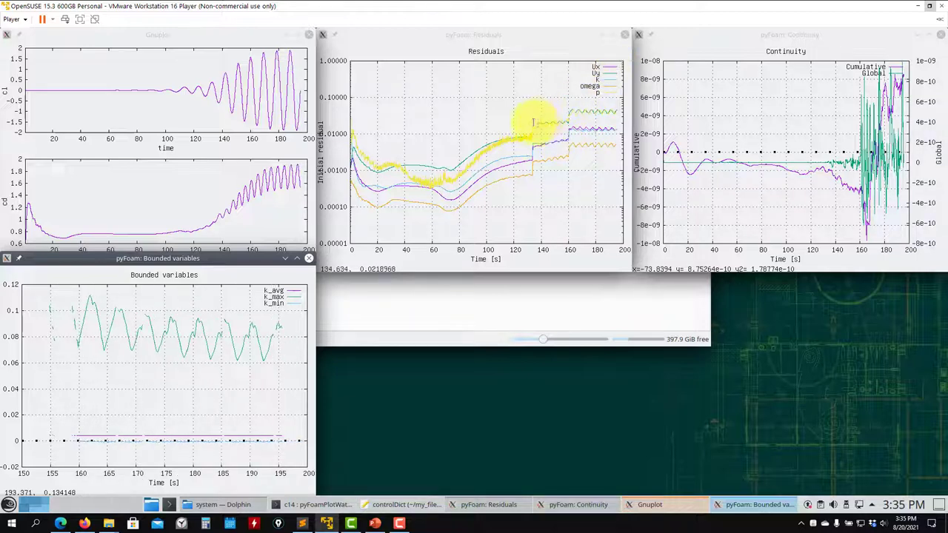
pyautogui.click(249, 34)
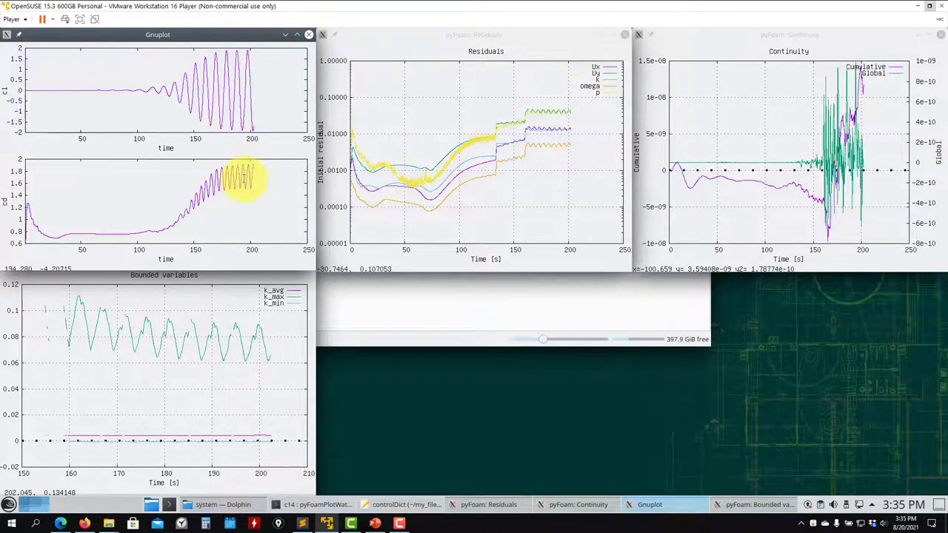
pyautogui.click(261, 331)
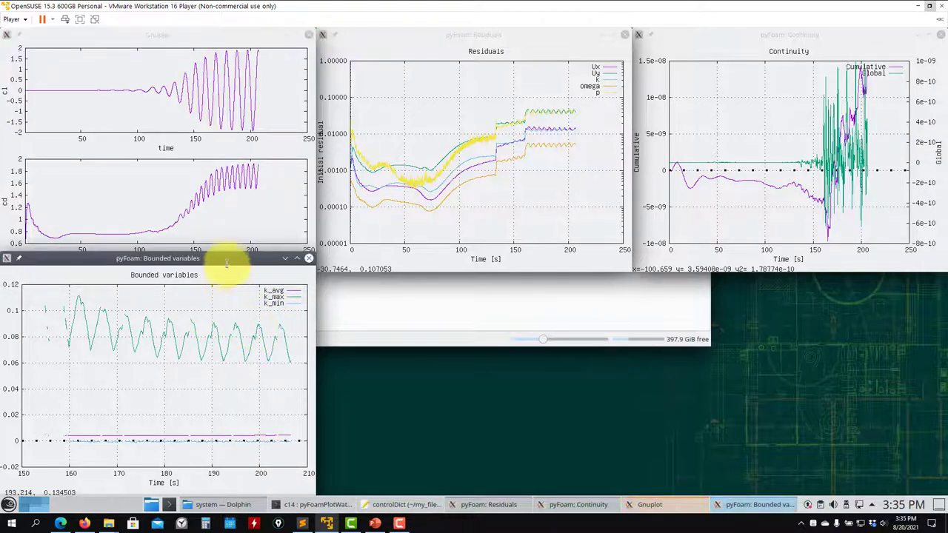
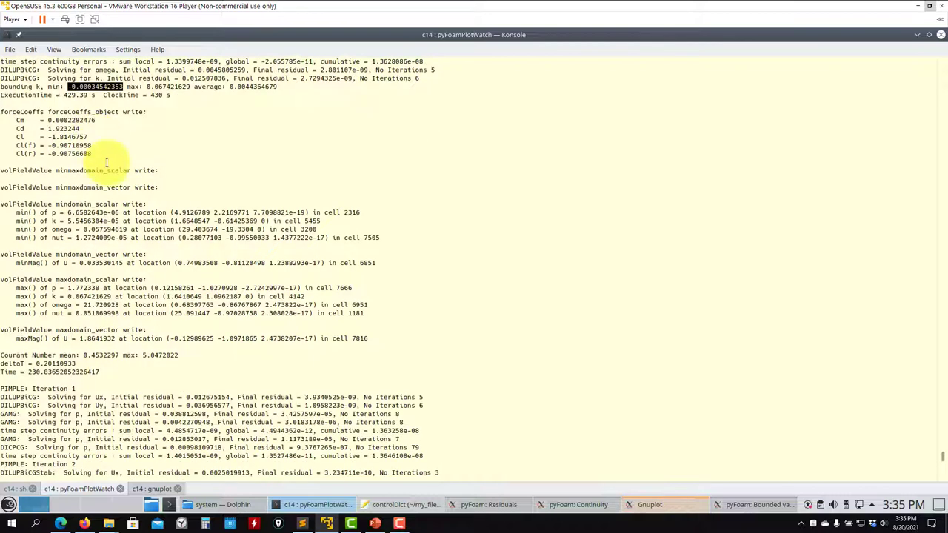
pyautogui.scroll(1, 111, 148)
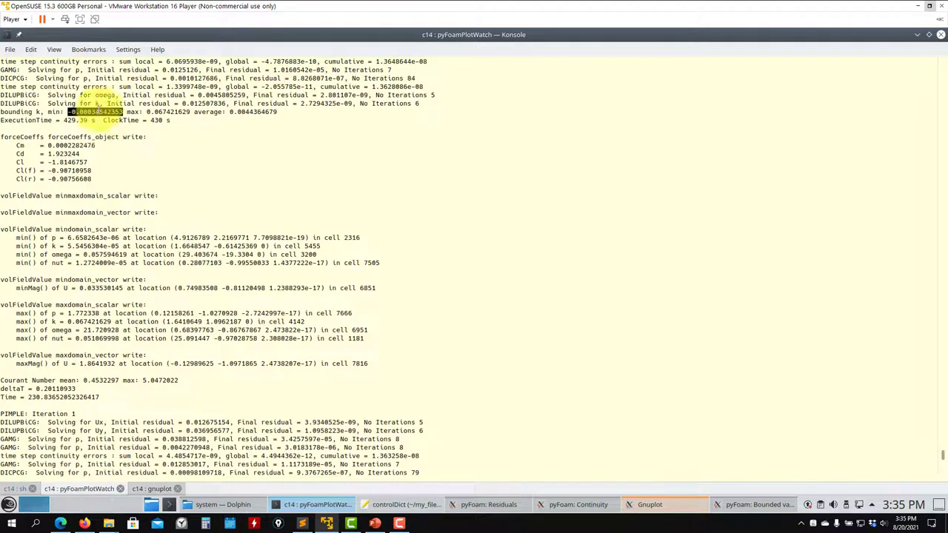
# Highlight the full bounding k line in the solver log to examine its minimum, maximum and average values.
pyautogui.click(97, 112)
pyautogui.tripleClick(97, 112)
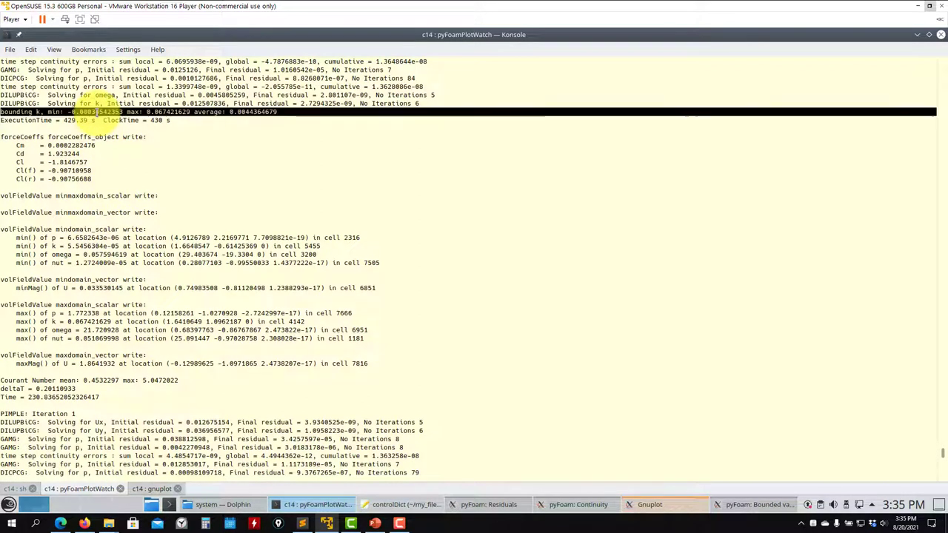
pyautogui.click(97, 112)
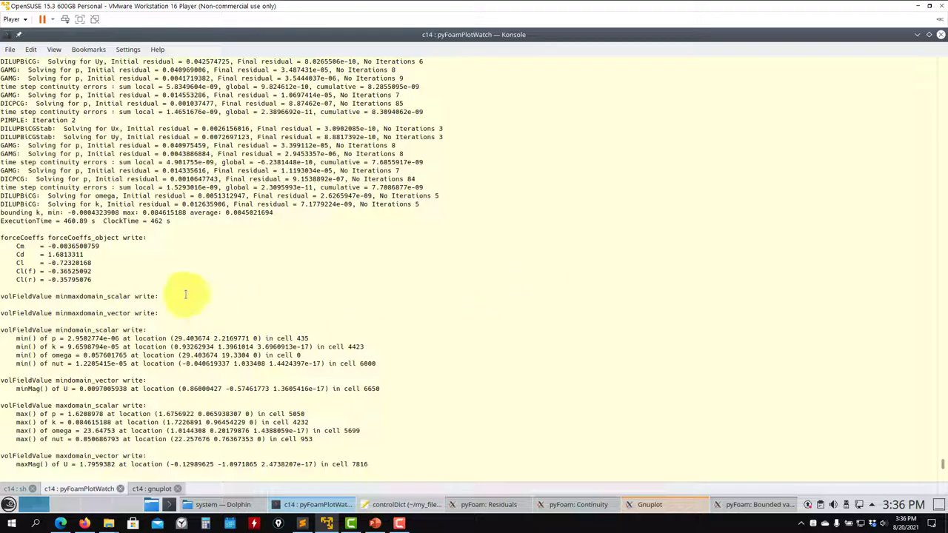
# Set maxDeltaT to 0.1 and maxCo to 0.9 in controlDict, save the file, and return to the solver log.
pyautogui.click(417, 499)
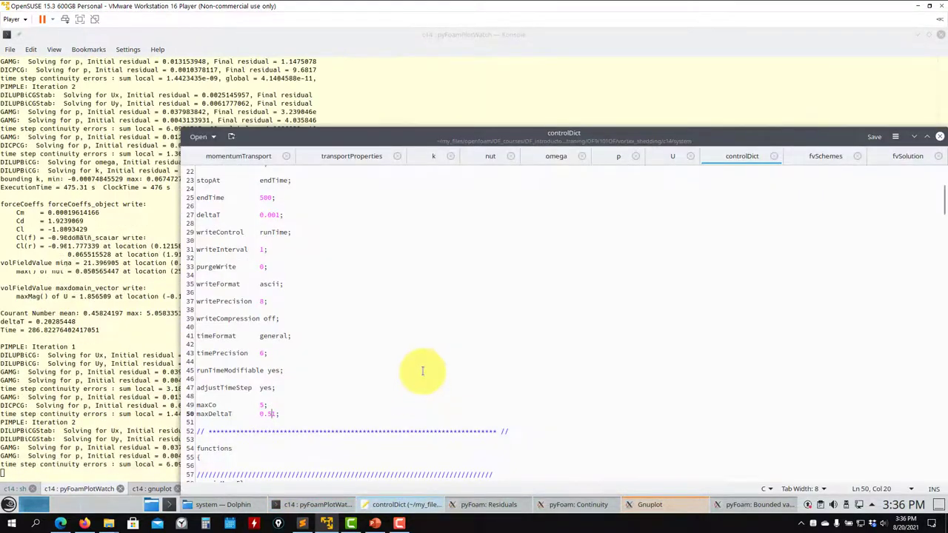
pyautogui.press('BackSpace')
pyautogui.write('1')
pyautogui.press('Up')
pyautogui.press('Left')
pyautogui.press('BackSpace')
pyautogui.write('0.9')
pyautogui.press('Left')
pyautogui.press('Left')
pyautogui.press('Left')
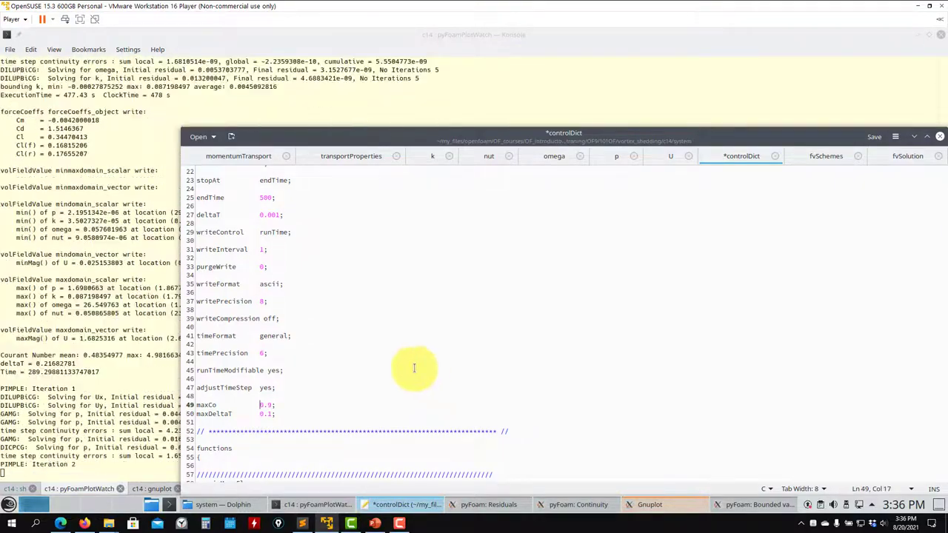
pyautogui.hotkey('ctrl', 's')
pyautogui.click(106, 293)
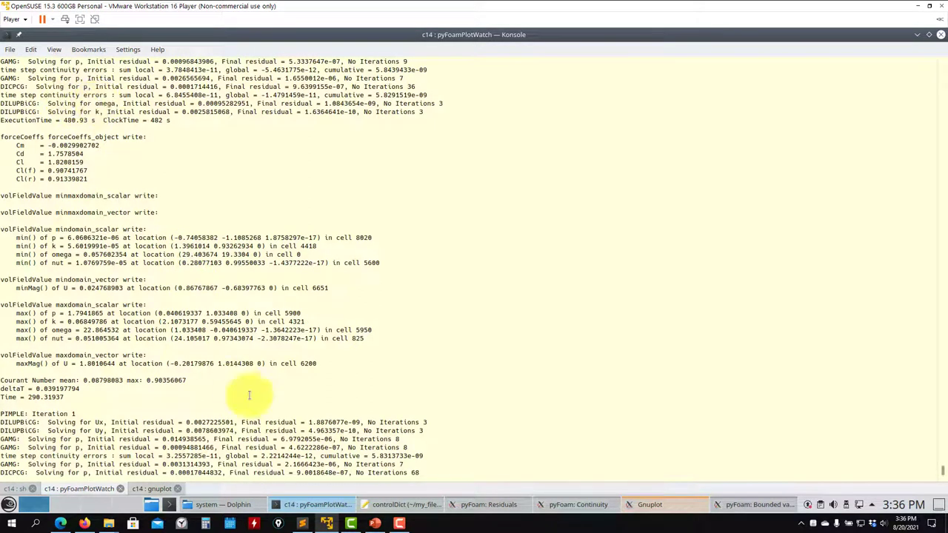
# Set maxCo to 10 and maxDeltaT to 0.5 in controlDict, save the file, and return to the solver log.
pyautogui.click(378, 504)
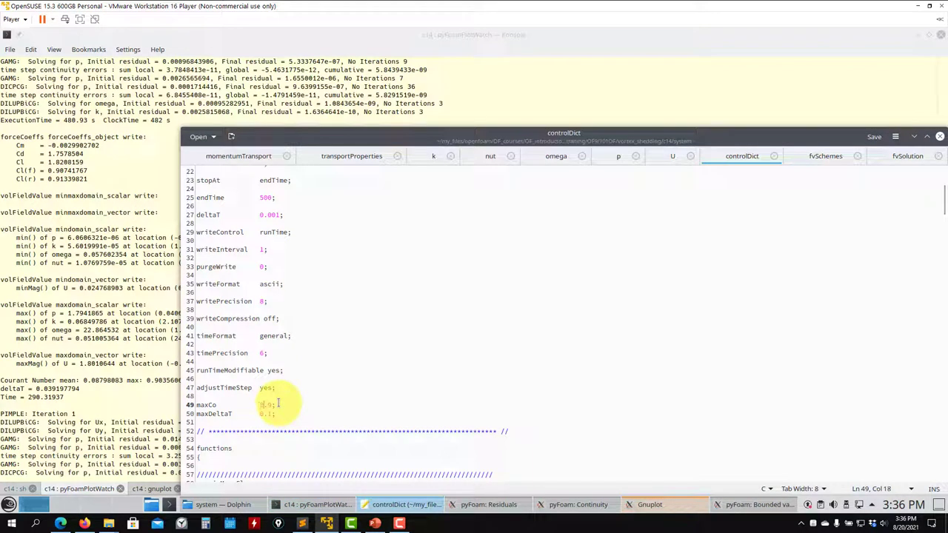
pyautogui.press('BackSpace')
pyautogui.press('BackSpace')
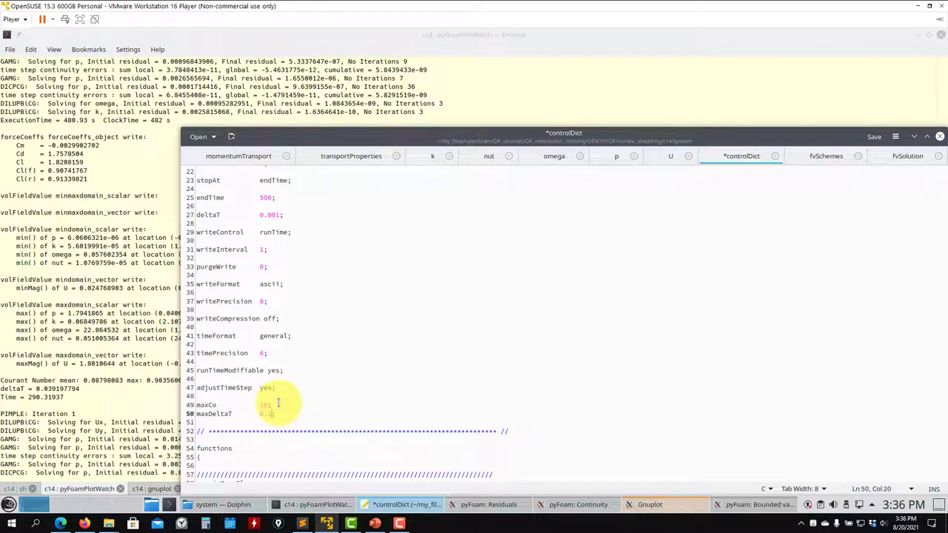
pyautogui.hotkey('ctrl', 's')
pyautogui.click(95, 298)
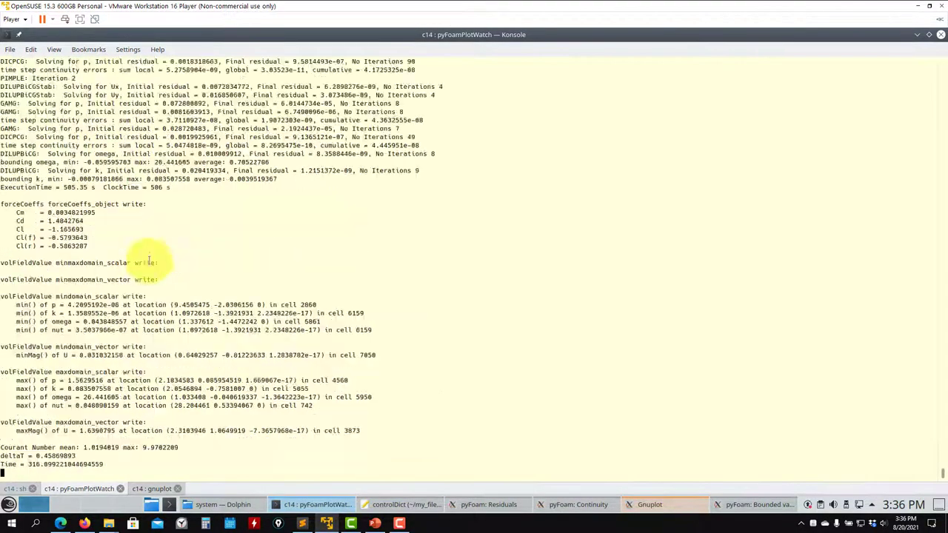
# Minimize the solver log and text editor to examine the residuals, continuity and force coefficient plots.
pyautogui.click(917, 35)
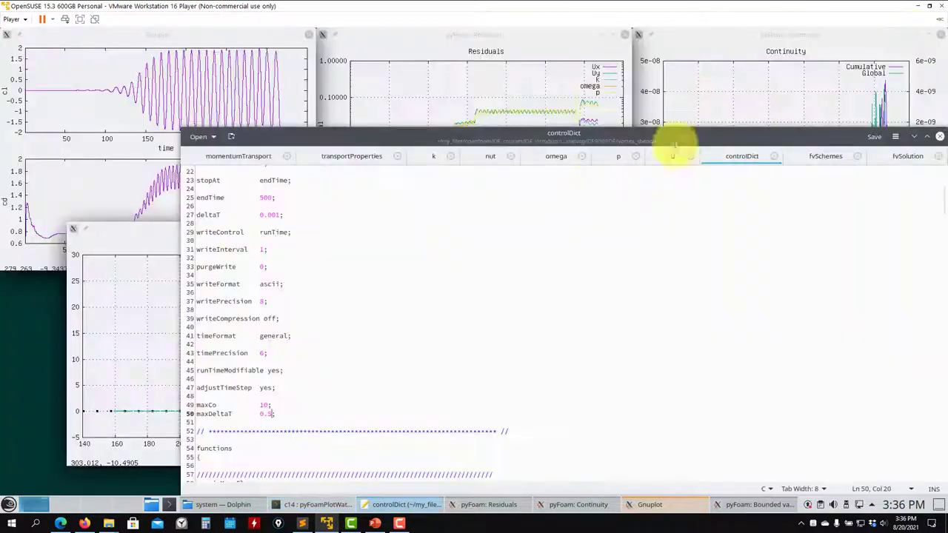
pyautogui.click(907, 136)
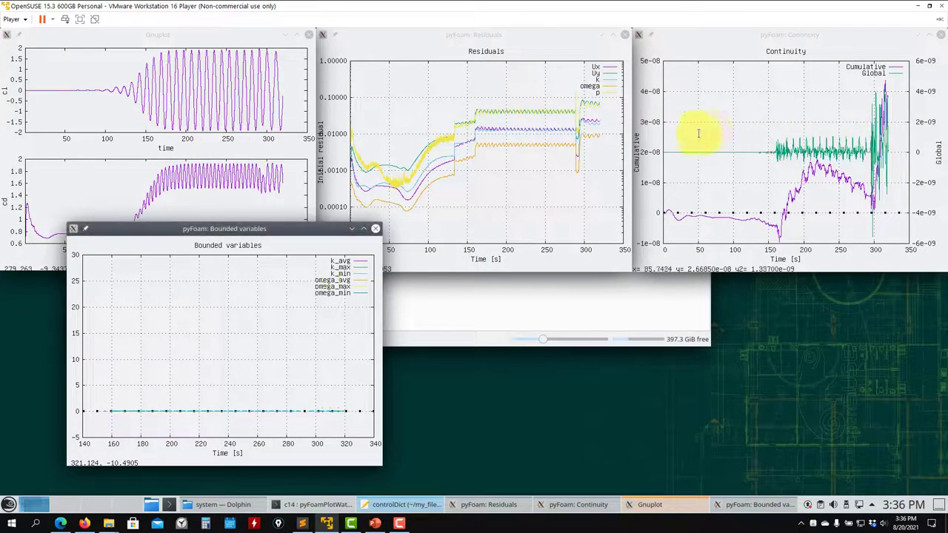
pyautogui.click(552, 172)
pyautogui.click(250, 135)
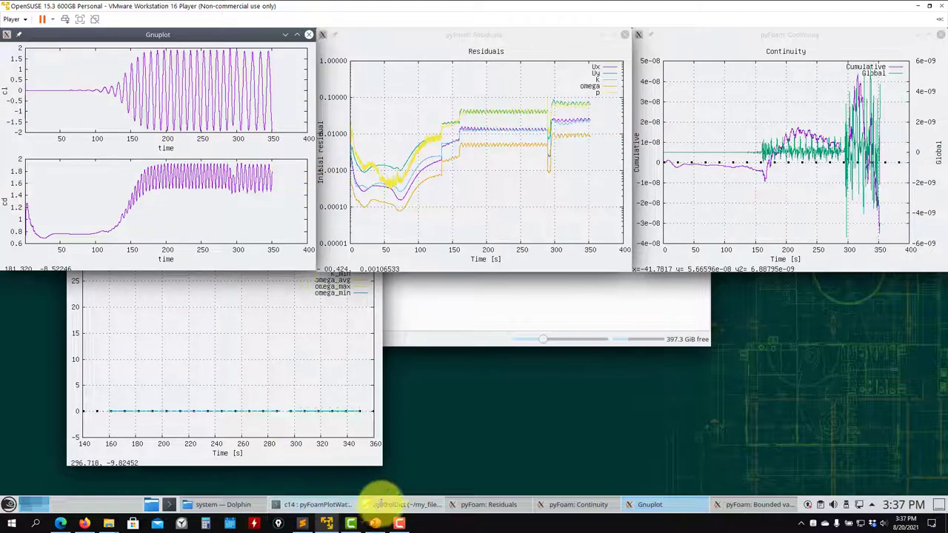
# Bring the solver log back and inspect the minimum value in the bounding k line.
pyautogui.click(333, 504)
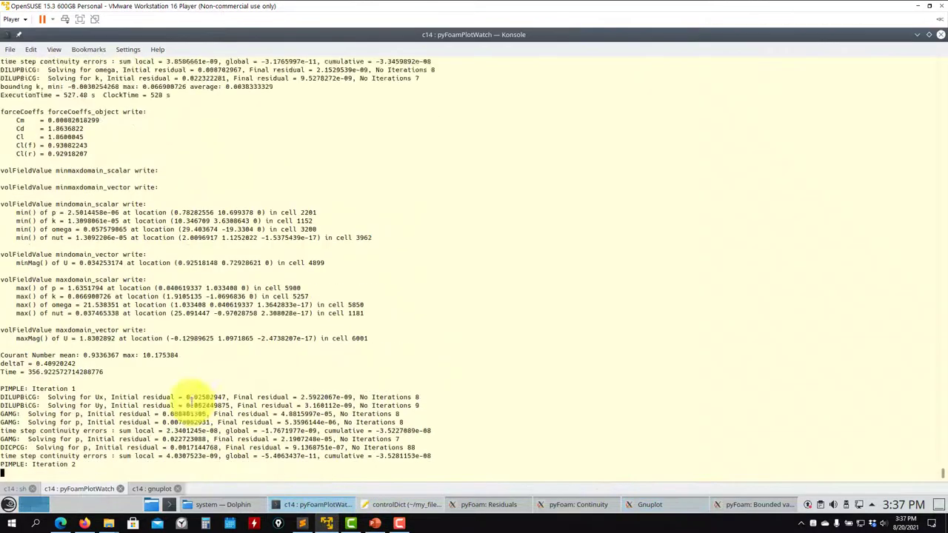
pyautogui.scroll(2, 95, 235)
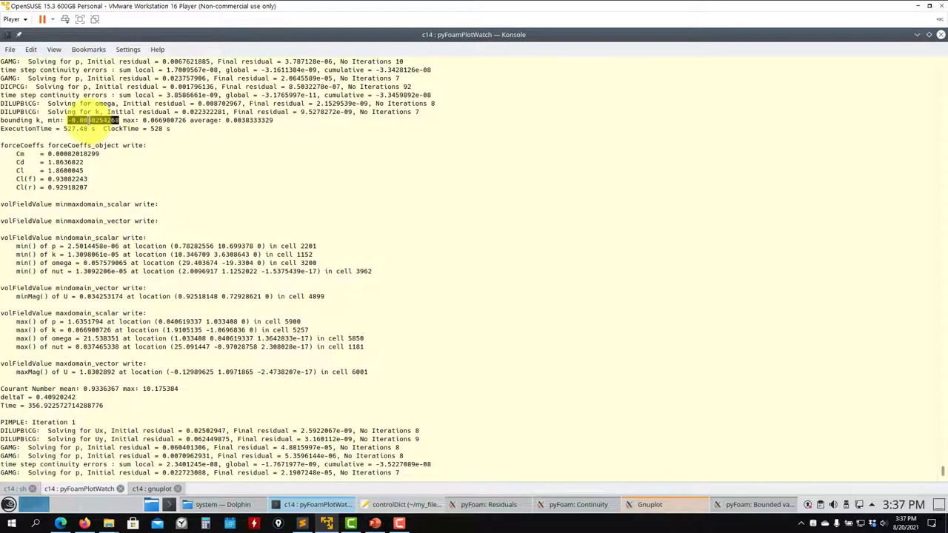
pyautogui.scroll(-3, 78, 119)
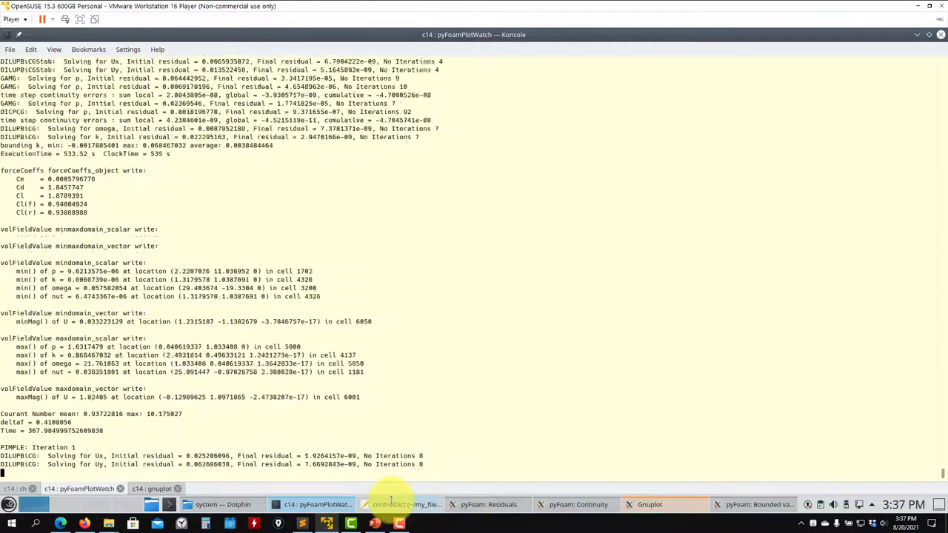
# In fvSchemes, comment out the linearUpwind div(phi,k) and div(phi,omega) entries, enable their Gauss upwind versions, and save the file.
pyautogui.click(390, 503)
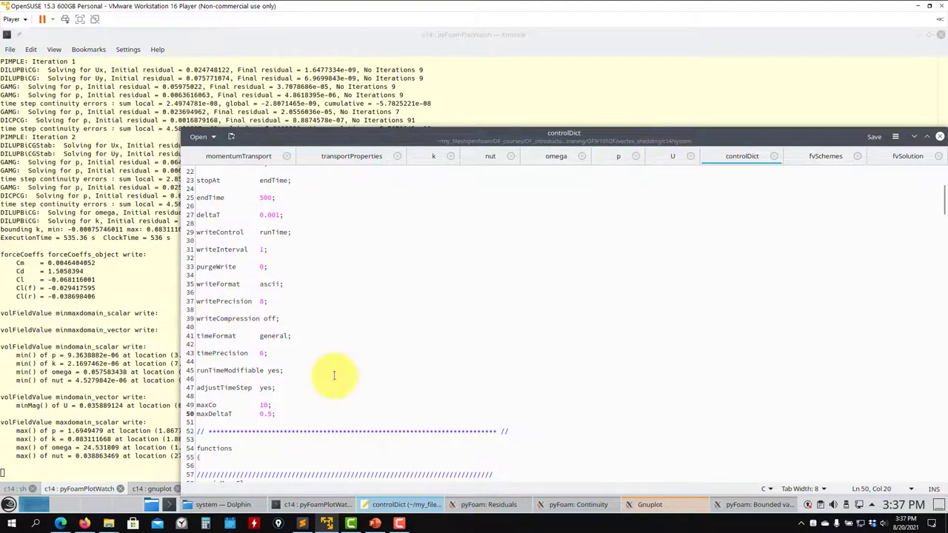
pyautogui.click(824, 157)
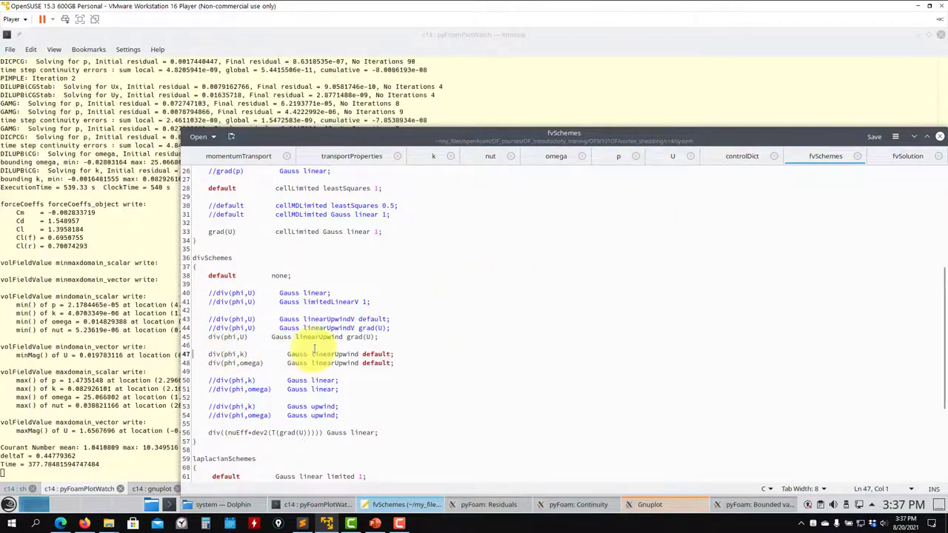
pyautogui.press('Escape')
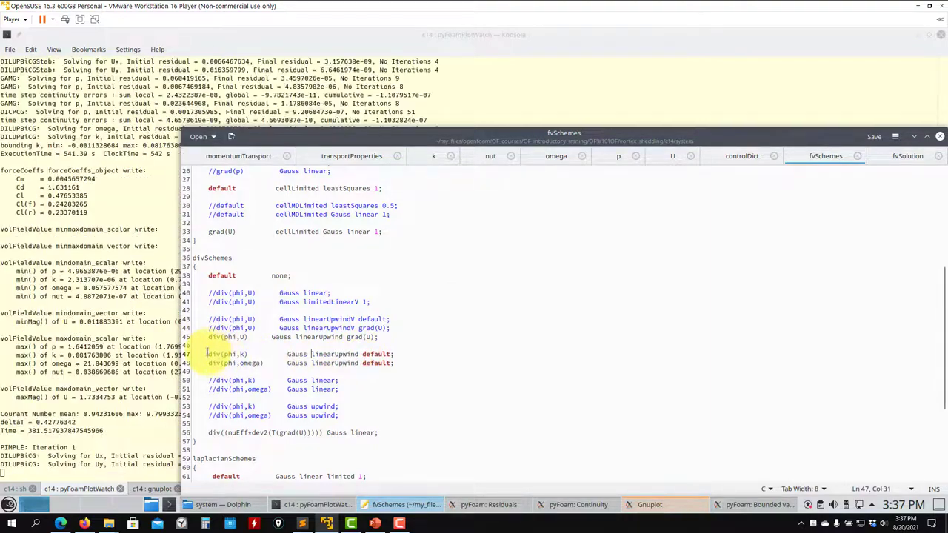
pyautogui.click(207, 354)
pyautogui.write('//')
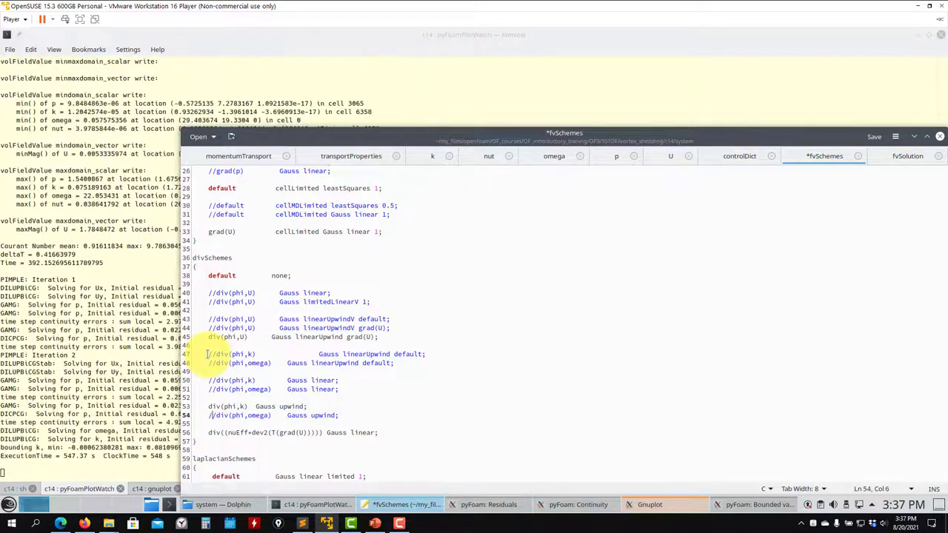
pyautogui.press('BackSpace')
pyautogui.hotkey('ctrl', 's')
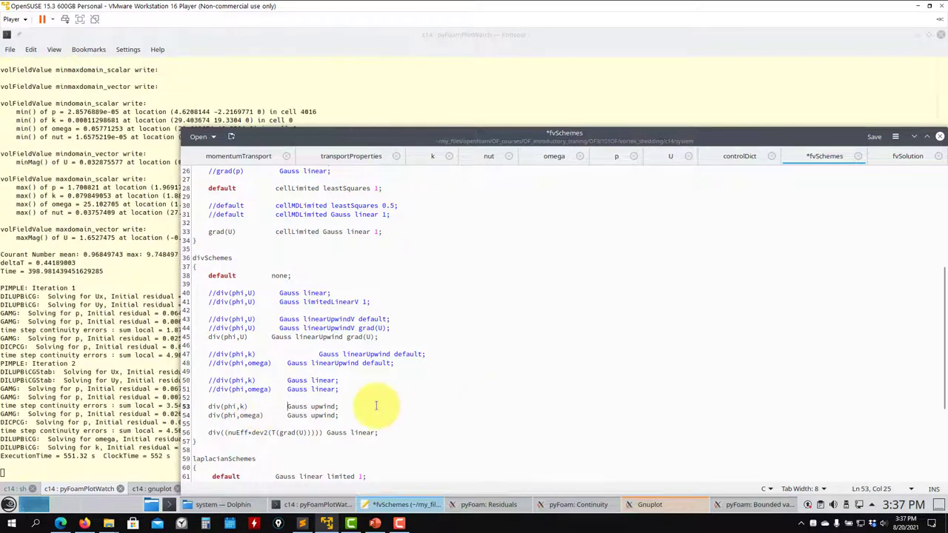
# Review the Gauss upwind entries for k and omega and the linearUpwind div(phi,U) entry in fvSchemes.
pyautogui.moveTo(338, 415); pyautogui.dragTo(219, 415)
pyautogui.click(211, 407)
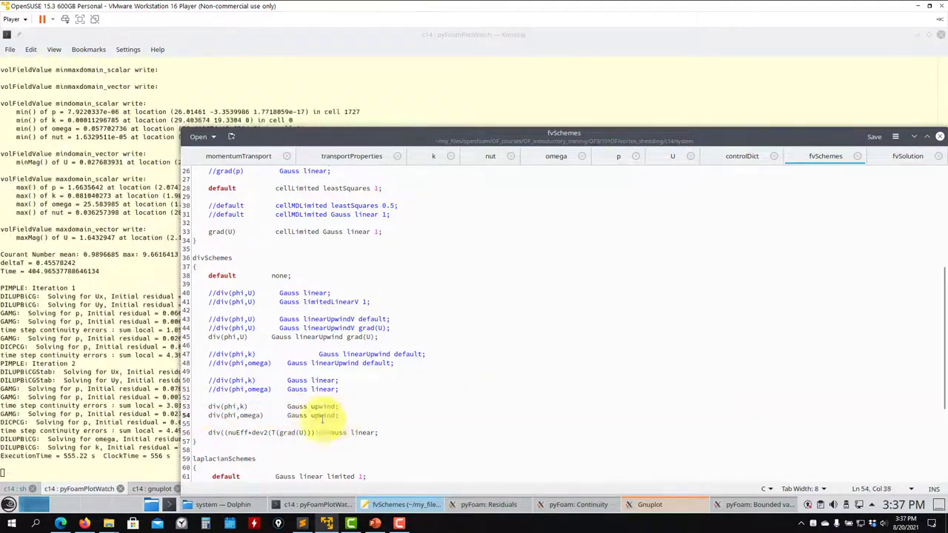
pyautogui.moveTo(264, 415); pyautogui.dragTo(209, 407)
pyautogui.click(352, 415)
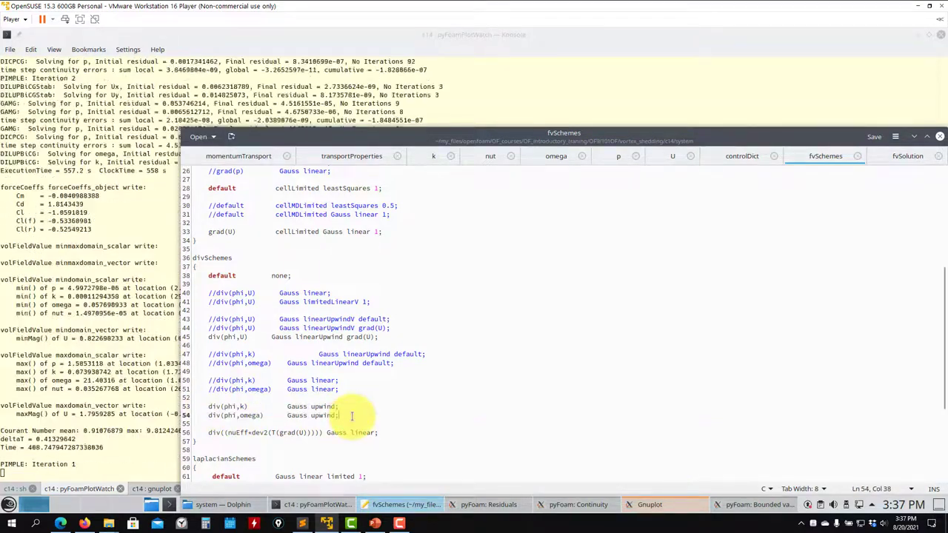
pyautogui.tripleClick(236, 337)
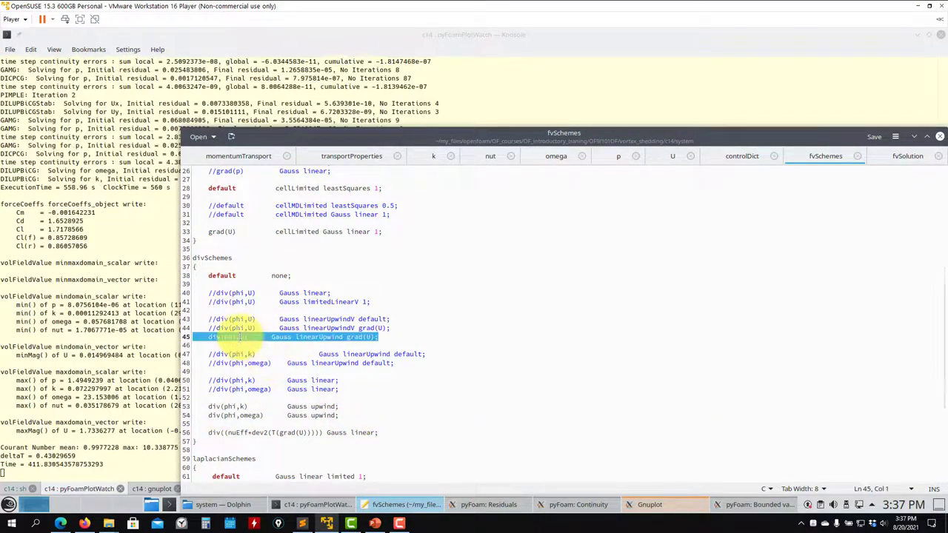
pyautogui.click(239, 337)
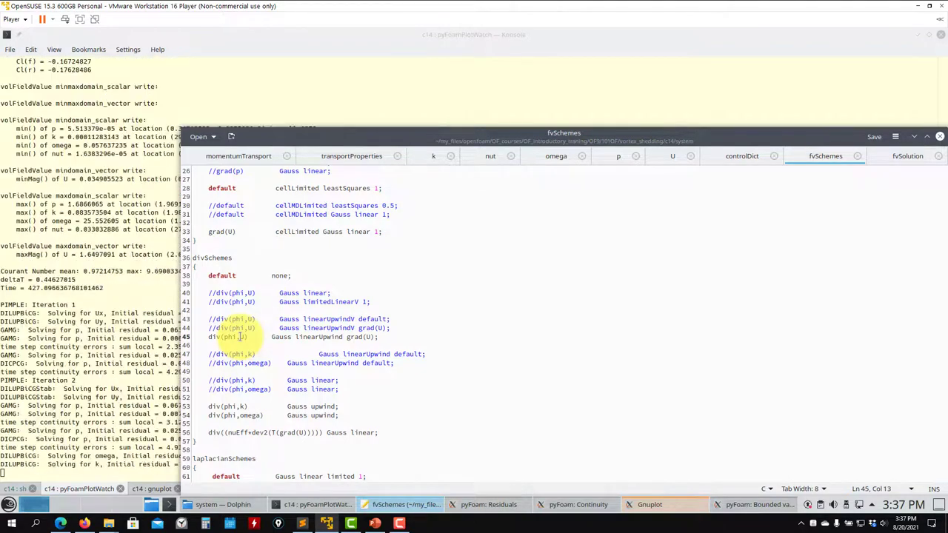
pyautogui.press('Home')
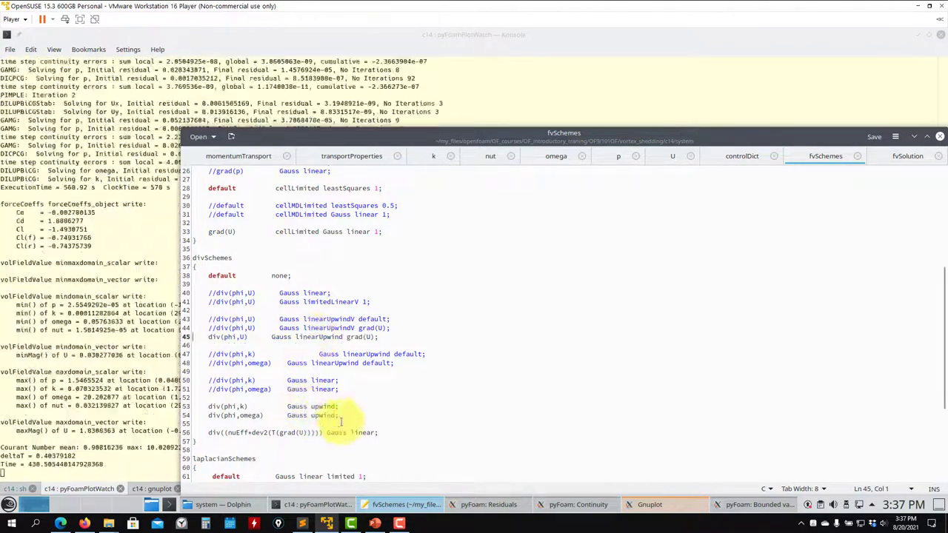
# Check the solver log for bounding messages, and uncover the Residuals and force coefficient plots to examine the upwind scheme's effect.
pyautogui.click(105, 362)
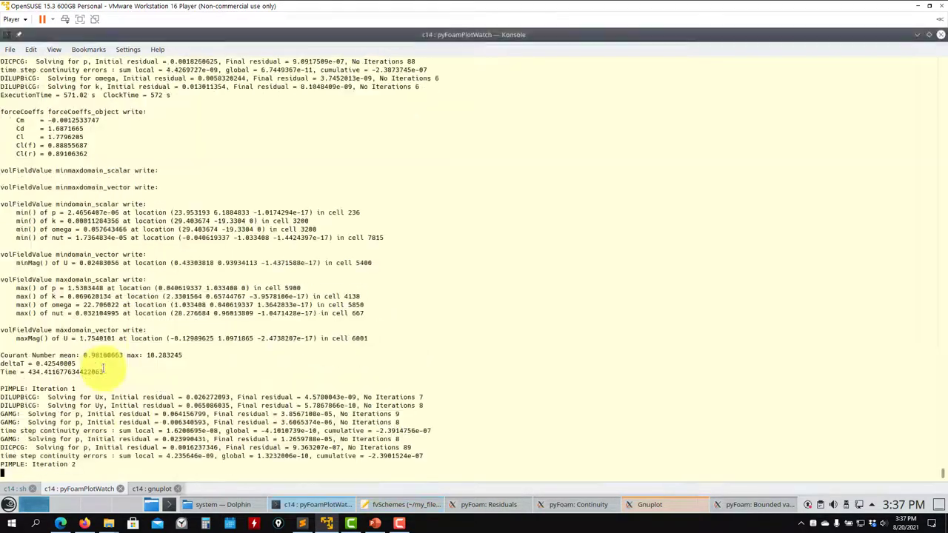
pyautogui.scroll(5, 104, 366)
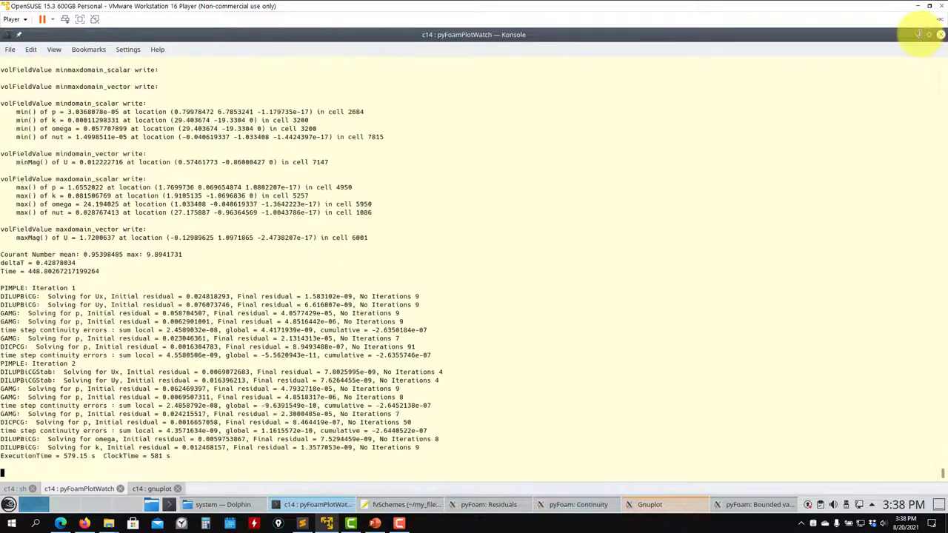
pyautogui.press('super+Page_Down')
pyautogui.click(540, 38)
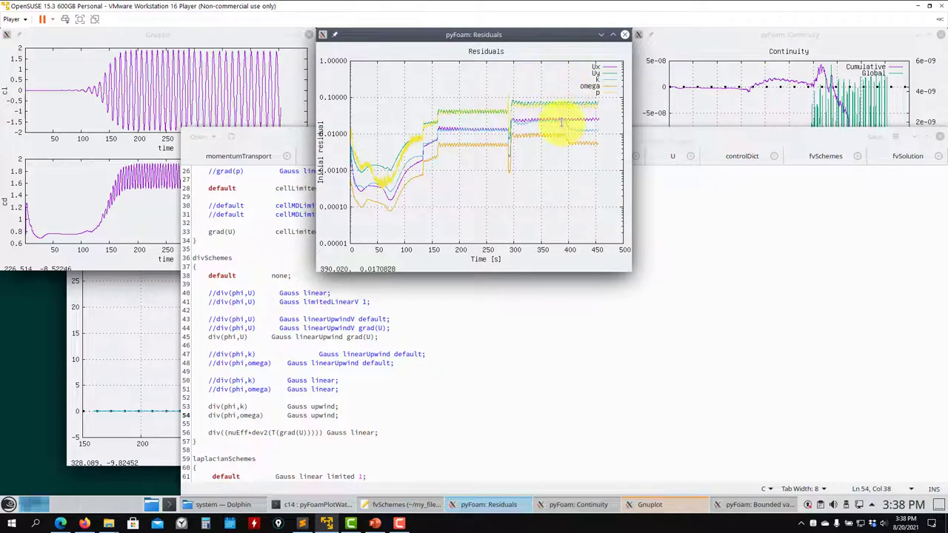
pyautogui.click(202, 34)
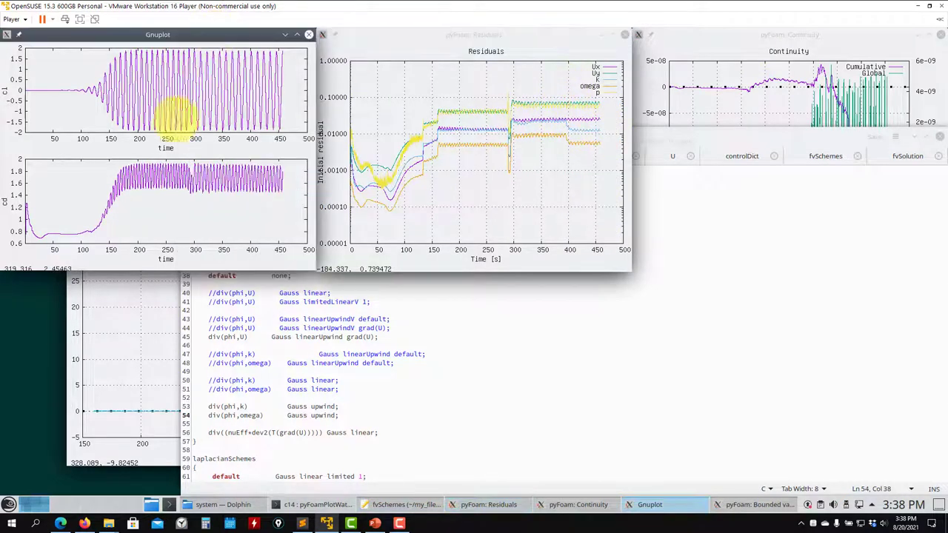
# Reopen controlDict, set maxDeltaT to 0.1 and maxCo to 0.9, and save the file.
pyautogui.click(395, 499)
pyautogui.click(398, 498)
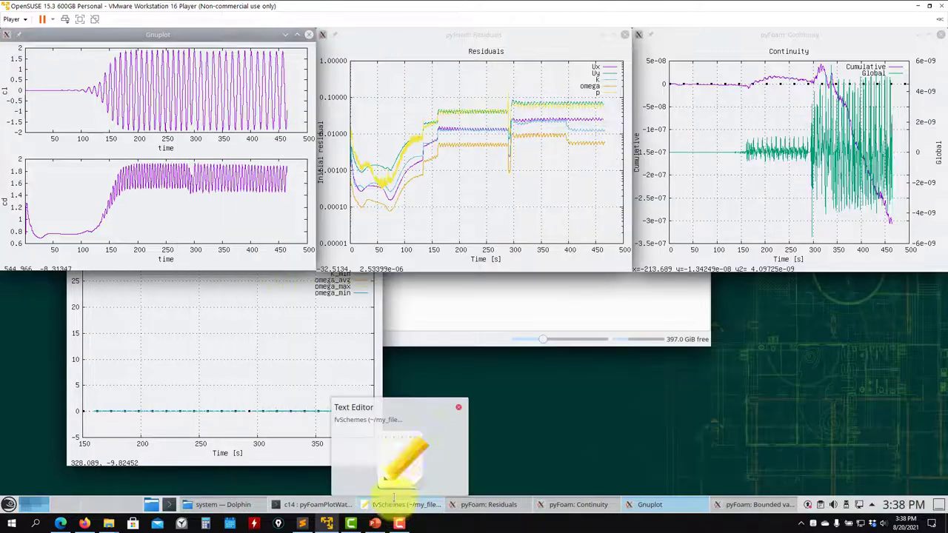
pyautogui.click(399, 504)
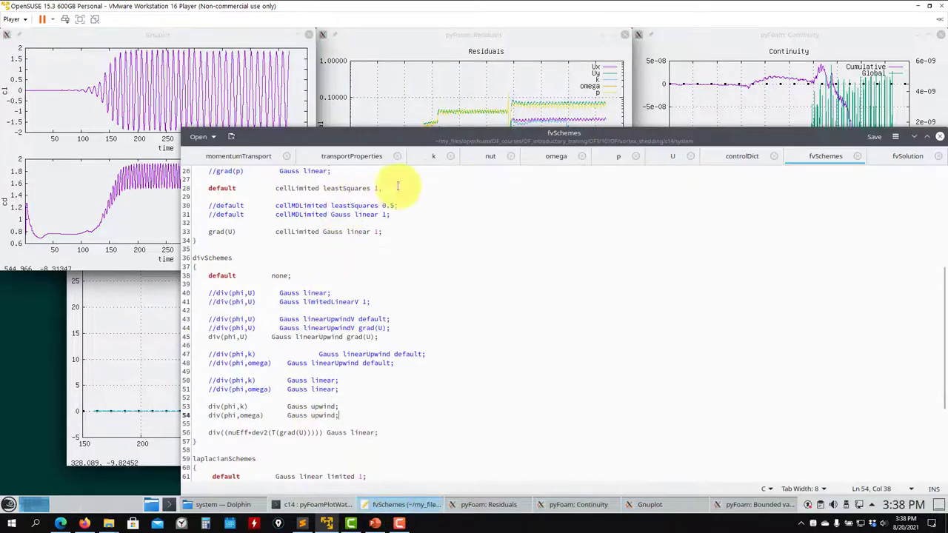
pyautogui.click(750, 156)
pyautogui.press('BackSpace')
pyautogui.write('1;')
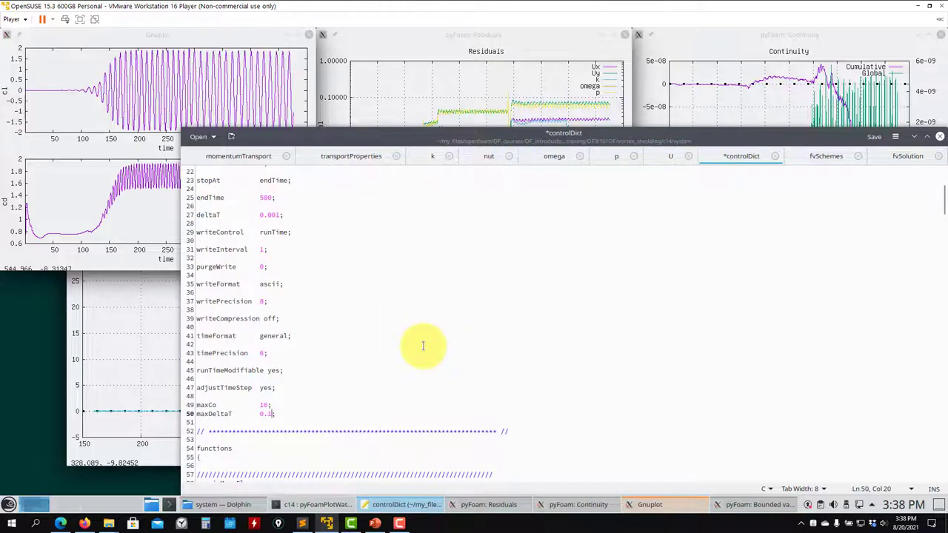
pyautogui.hotkey('ctrl', 's')
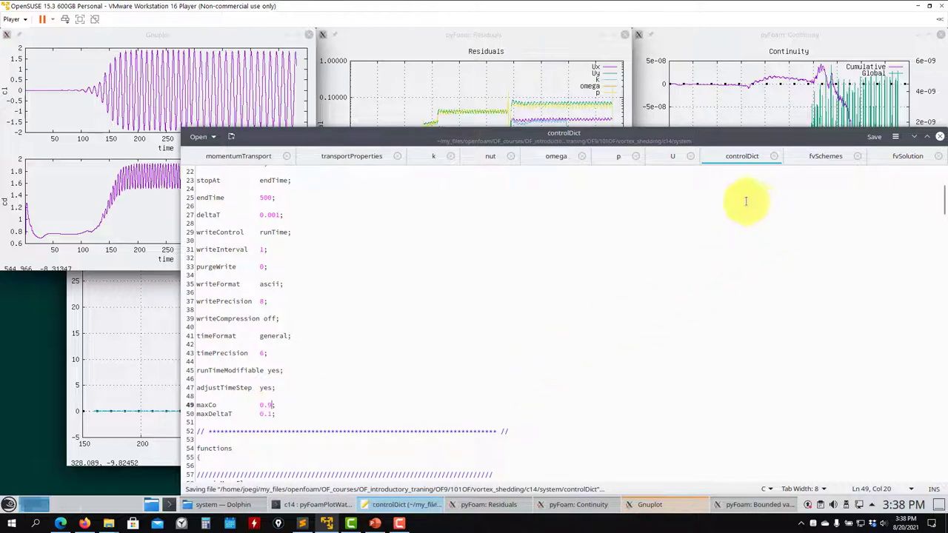
# Show the divergence schemes in fvSchemes, and bring the Residuals and Continuity plots forward to examine the latest response.
pyautogui.click(822, 156)
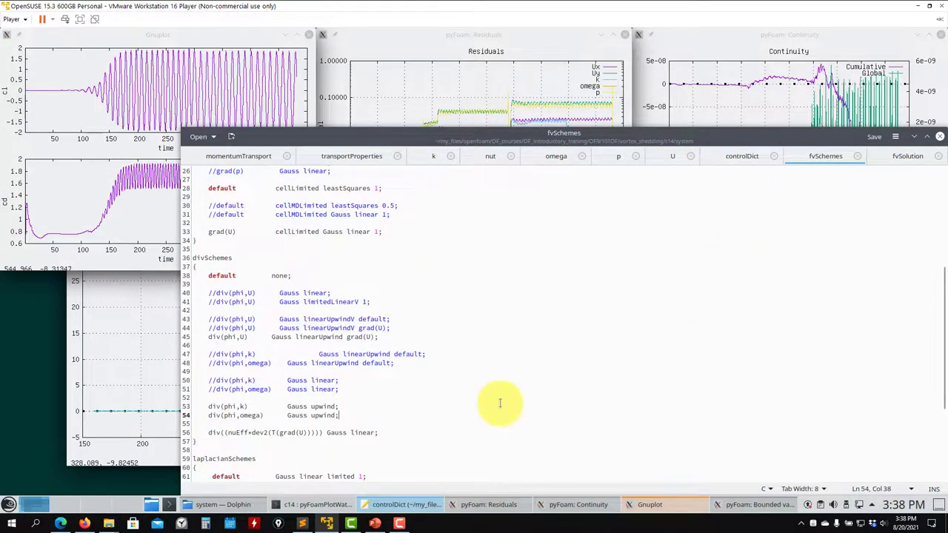
pyautogui.click(462, 74)
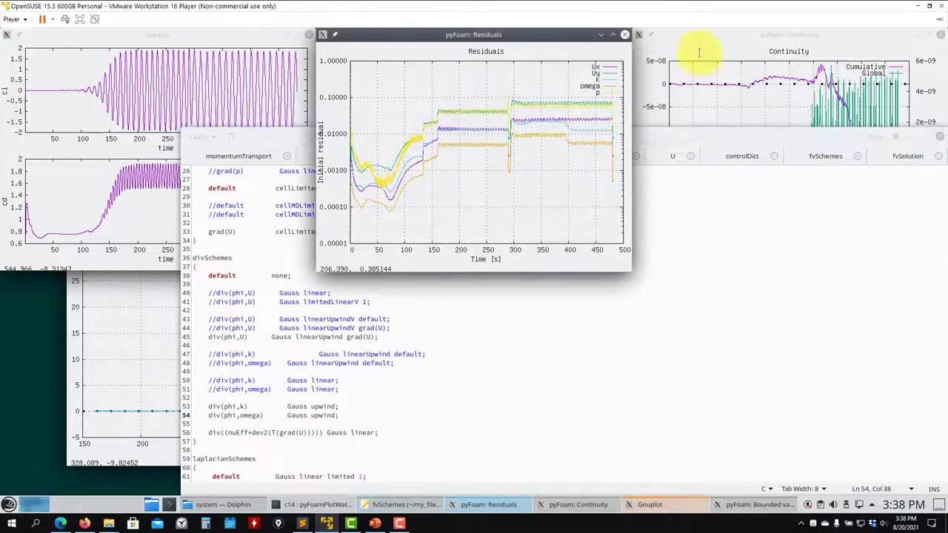
pyautogui.click(704, 59)
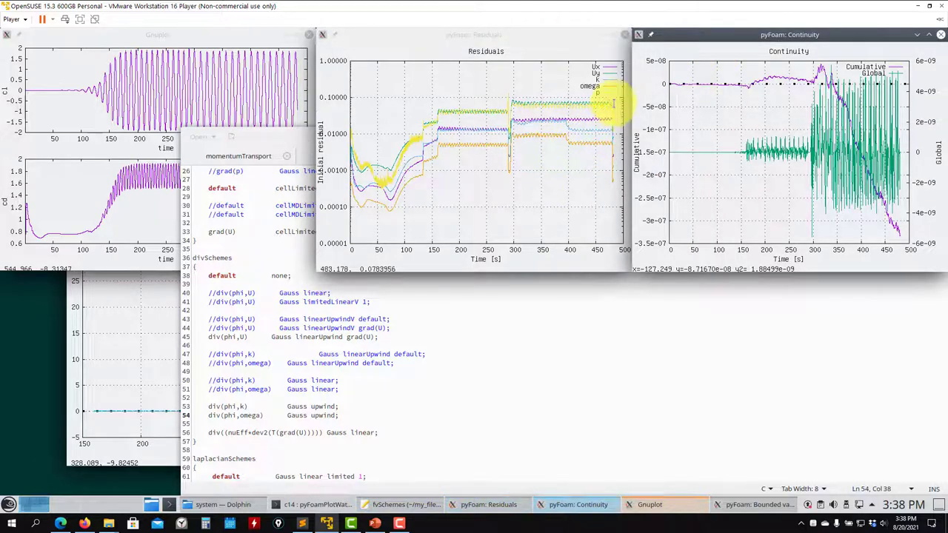
# Bring the force coefficient plots forward, and check the minimum and maximum field values reported in the pyFoamPlotWatch log.
pyautogui.click(82, 160)
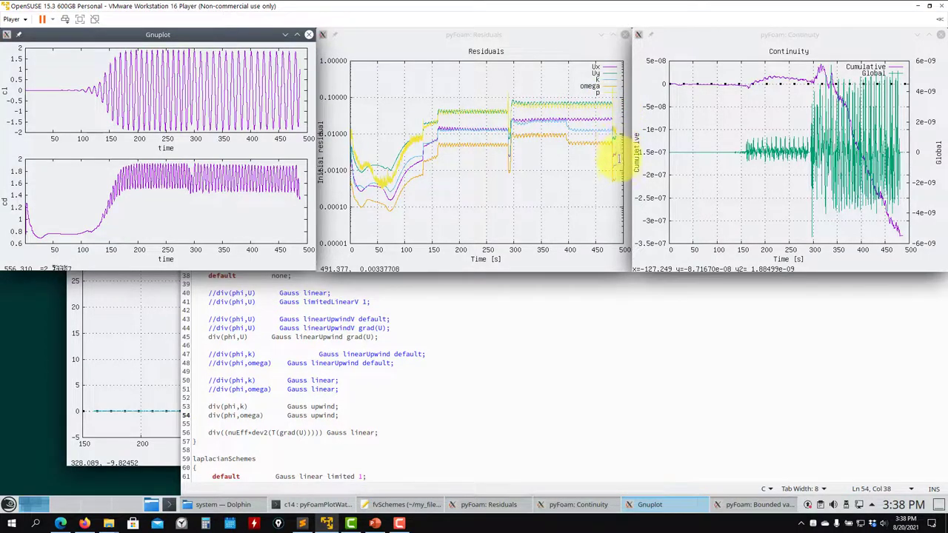
pyautogui.click(312, 504)
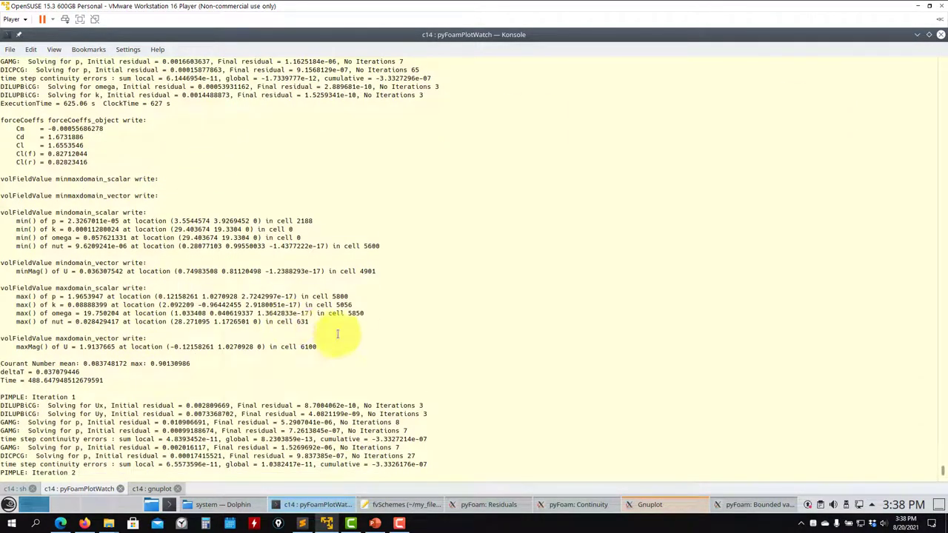
pyautogui.moveTo(325, 323); pyautogui.dragTo(26, 221)
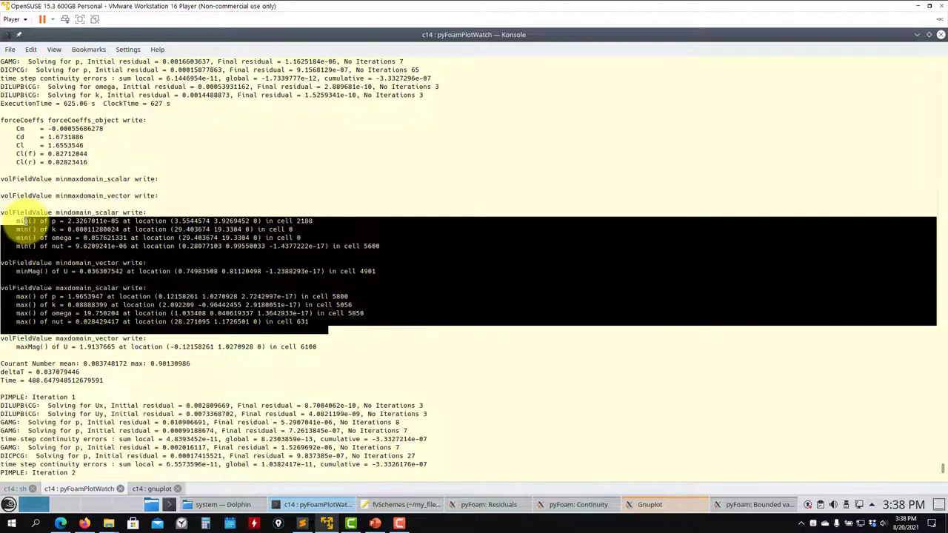
pyautogui.click(102, 221)
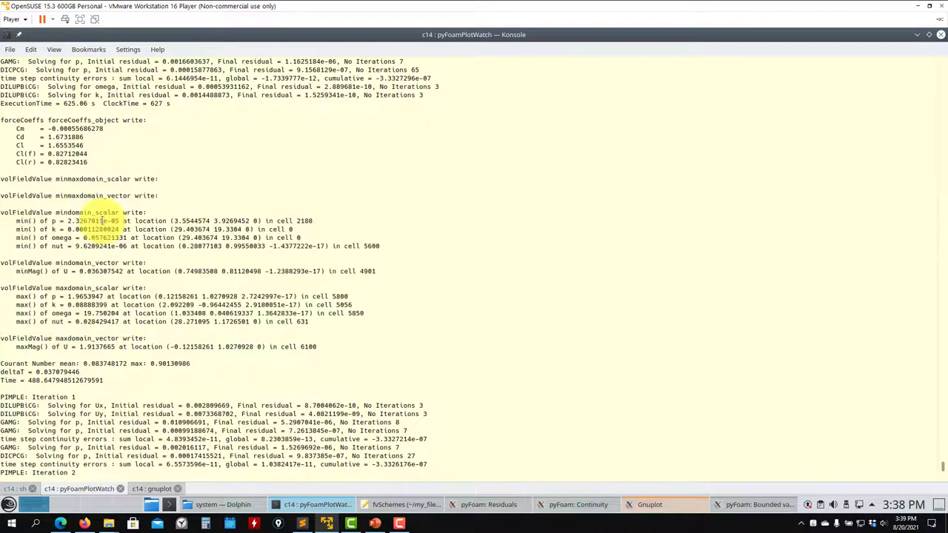
# Show controlDict and examine the minmaxdomain_scalar function object with its fields p, k, omega and nut.
pyautogui.click(388, 503)
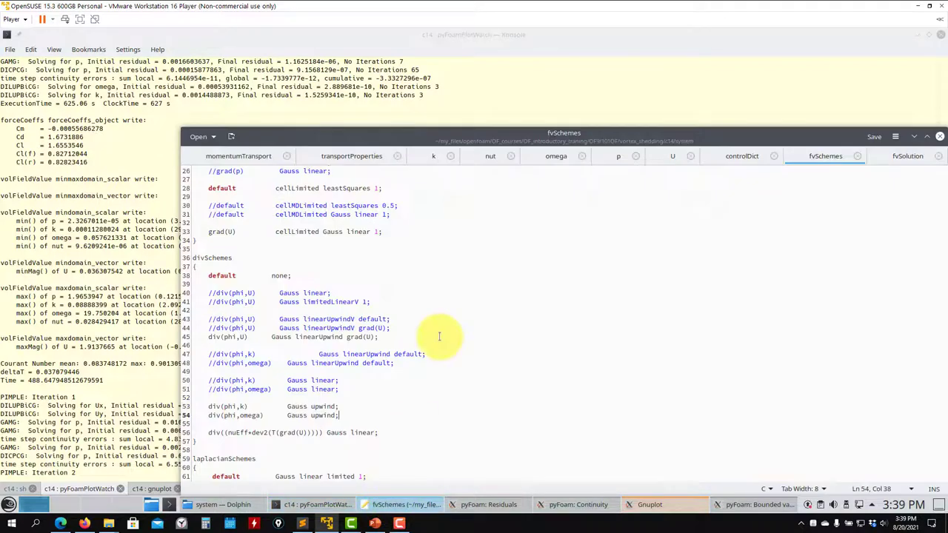
pyautogui.click(742, 155)
pyautogui.scroll(-20, 409, 274)
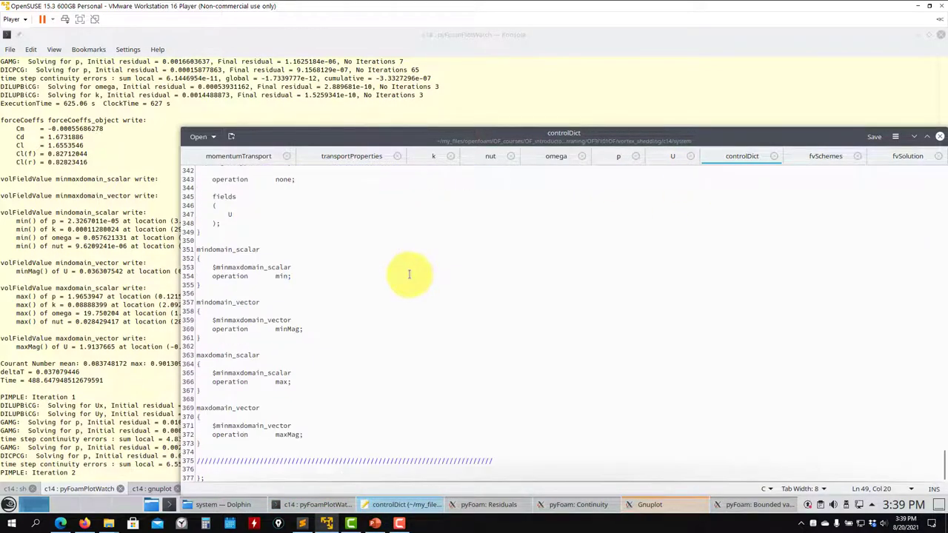
pyautogui.scroll(20, 251, 339)
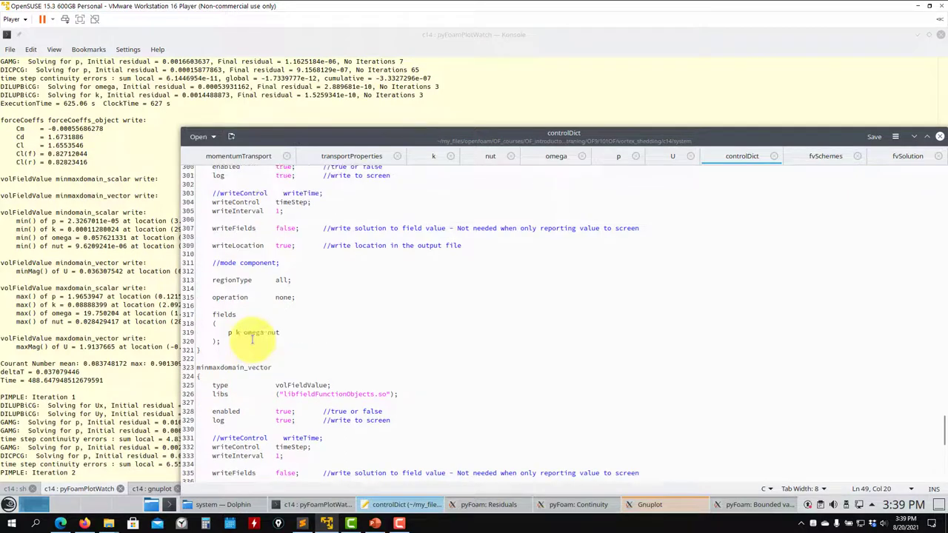
pyautogui.scroll(-10, 252, 339)
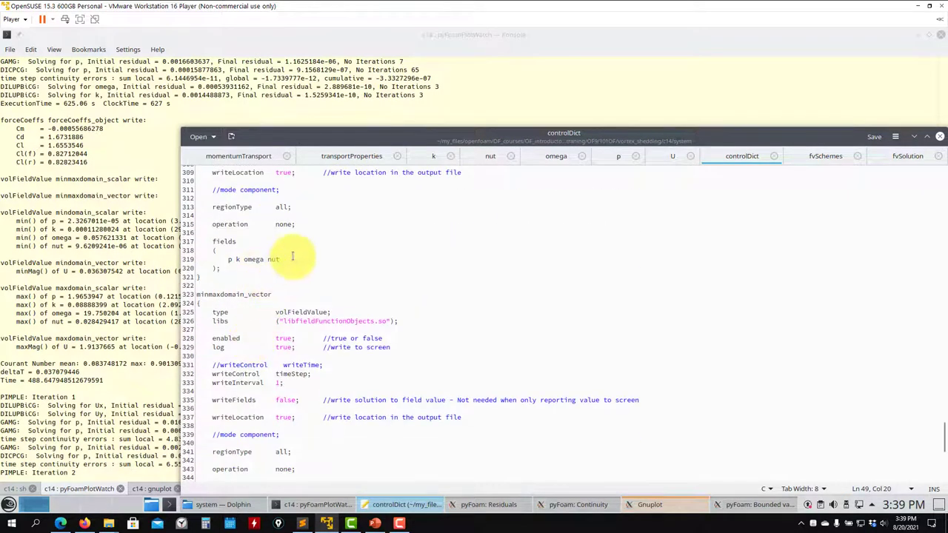
pyautogui.moveTo(288, 260); pyautogui.dragTo(250, 260)
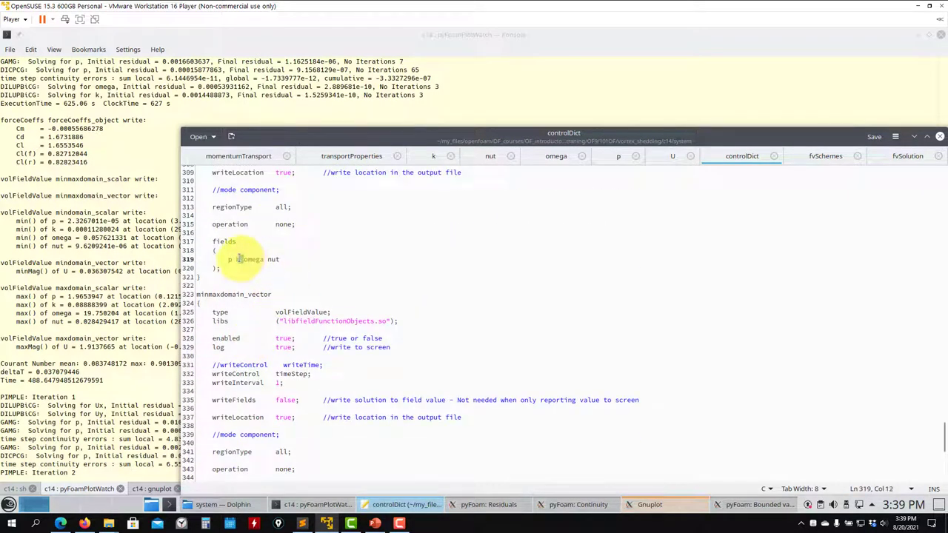
pyautogui.click(243, 259)
pyautogui.click(255, 259)
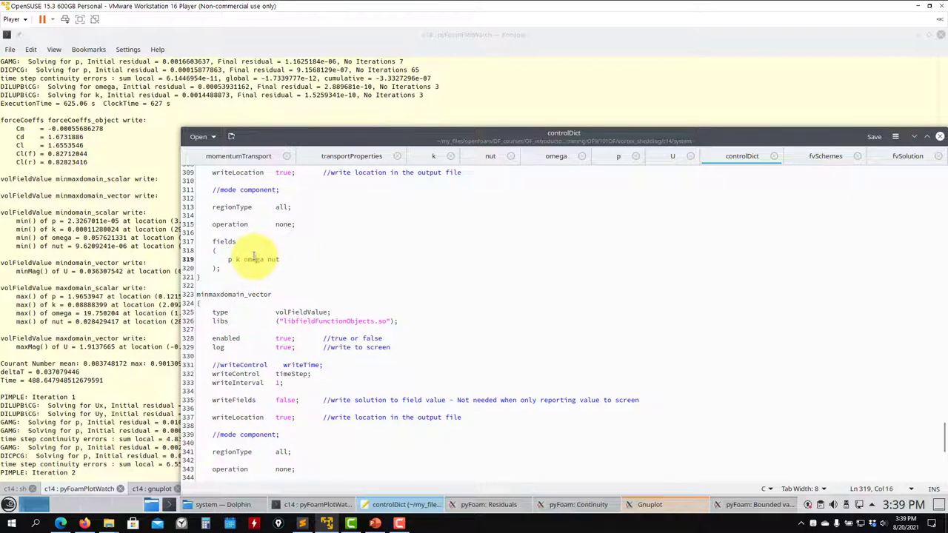
pyautogui.scroll(6, 233, 194)
pyautogui.scroll(-4, 248, 195)
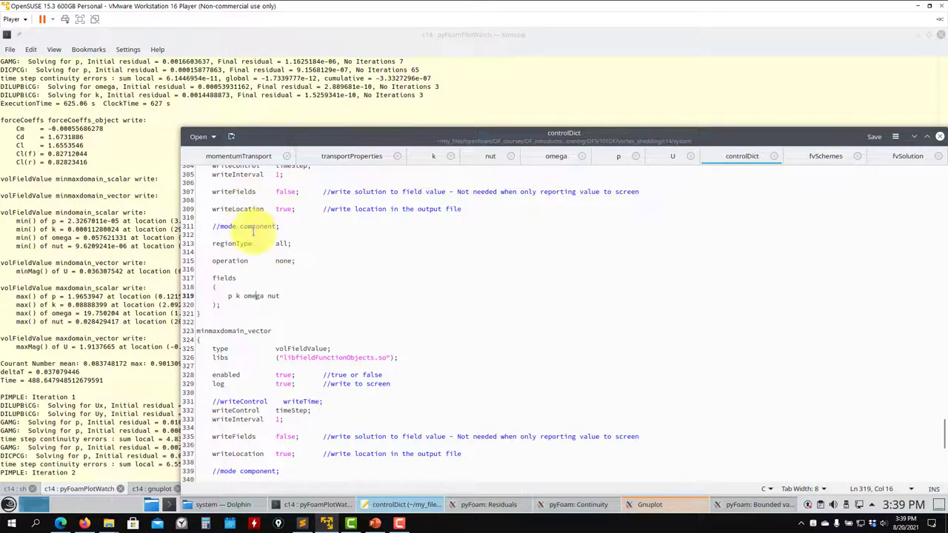
# Compare the scalar and vector field lists in controlDict, and review the min and max domain function objects at the file's end.
pyautogui.scroll(-4, 250, 337)
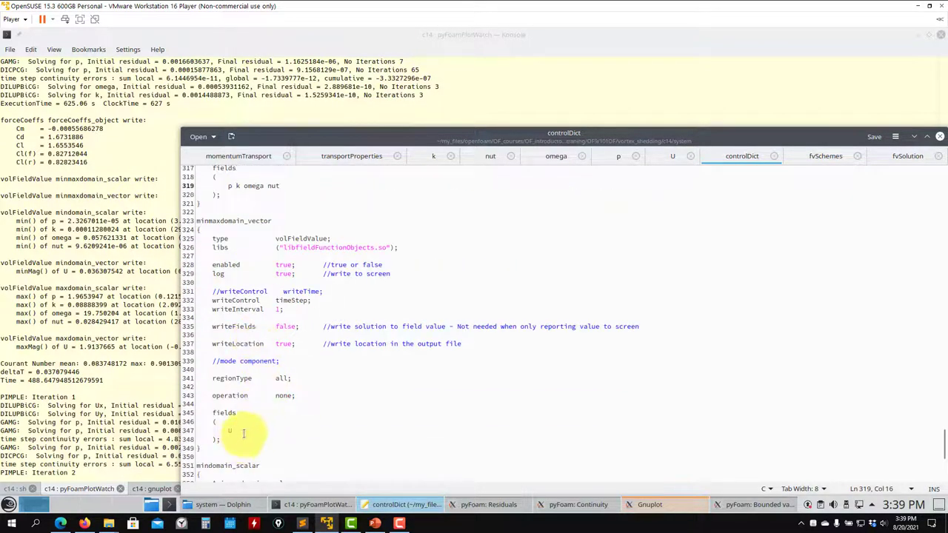
pyautogui.scroll(4, 241, 433)
pyautogui.moveTo(260, 306); pyautogui.dragTo(288, 297)
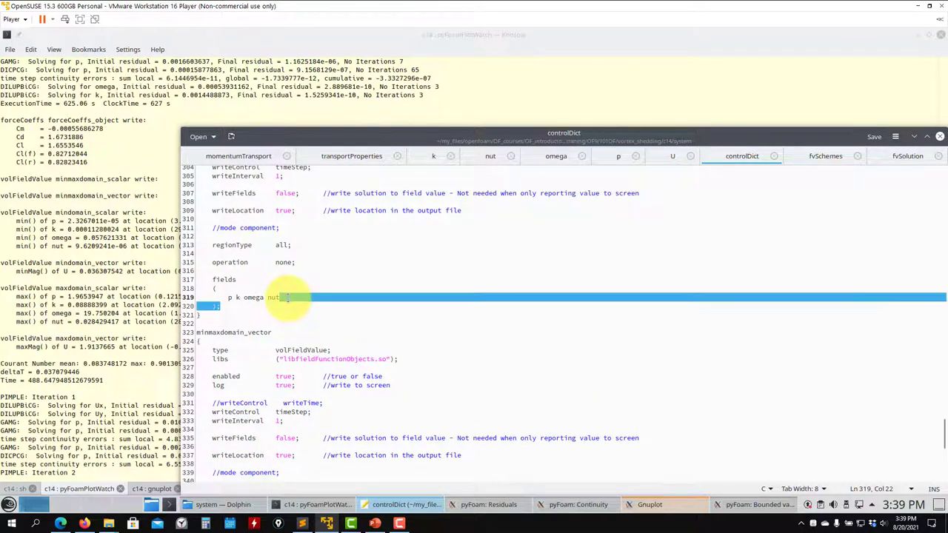
pyautogui.doubleClick(254, 297)
pyautogui.scroll(-12, 258, 297)
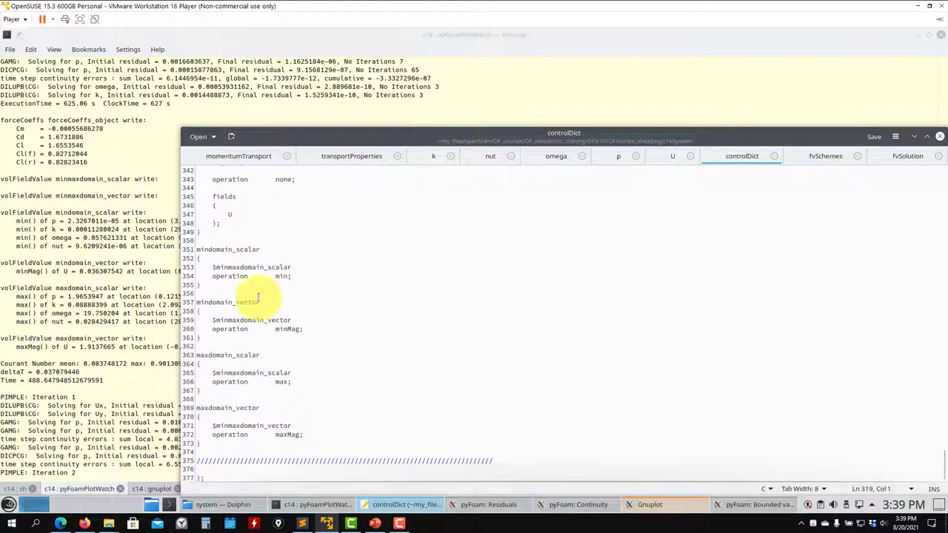
pyautogui.scroll(20, 258, 297)
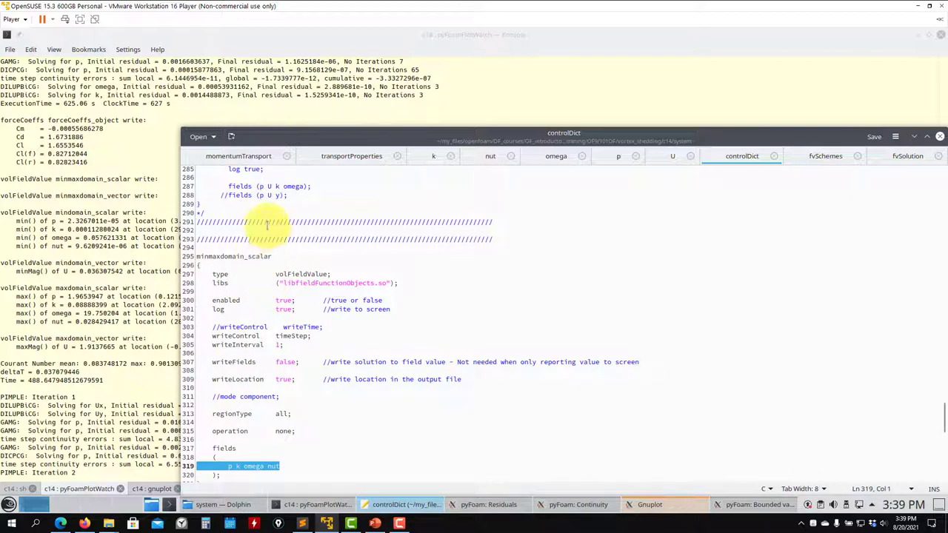
pyautogui.scroll(-20, 274, 245)
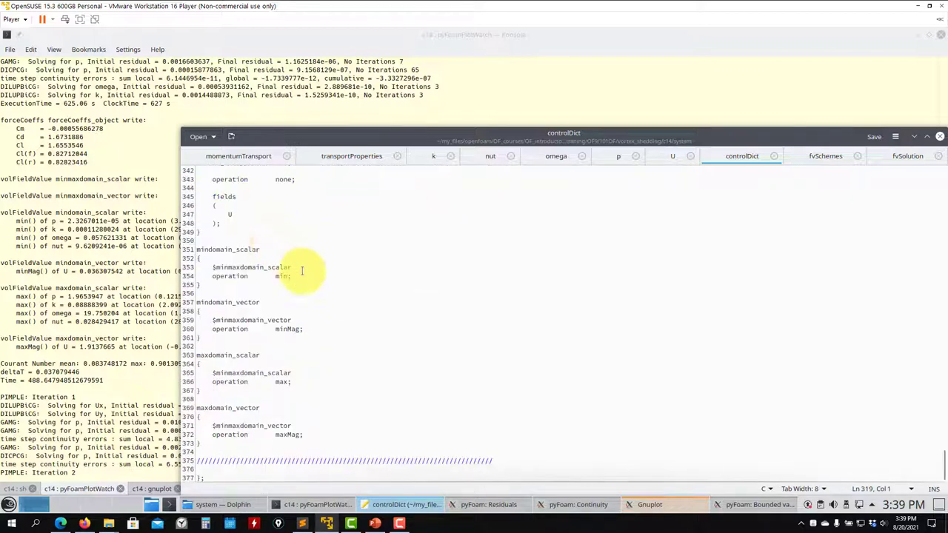
# Check the gnuplot and pyFoamPlotWatch terminal sessions, and uncover the force coefficient, Residuals and Continuity plots for examination.
pyautogui.click(914, 136)
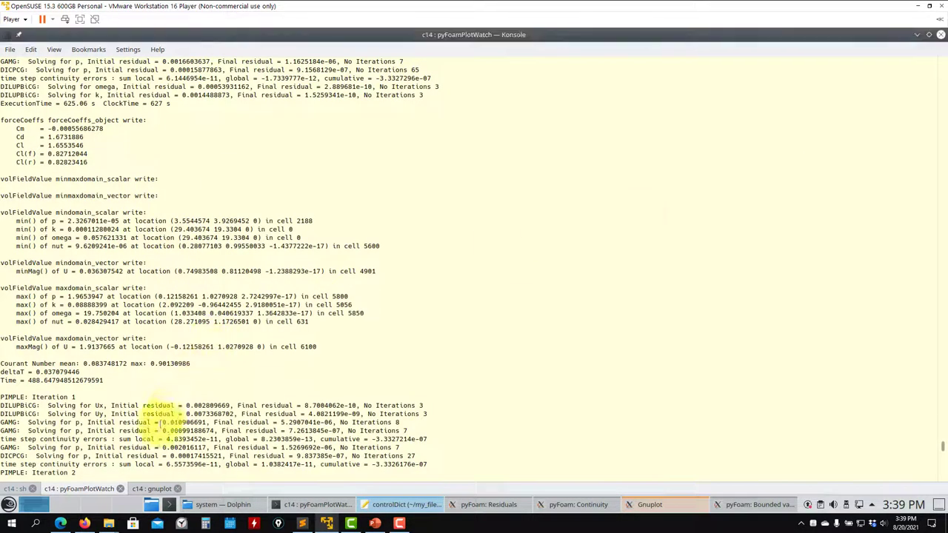
pyautogui.click(152, 489)
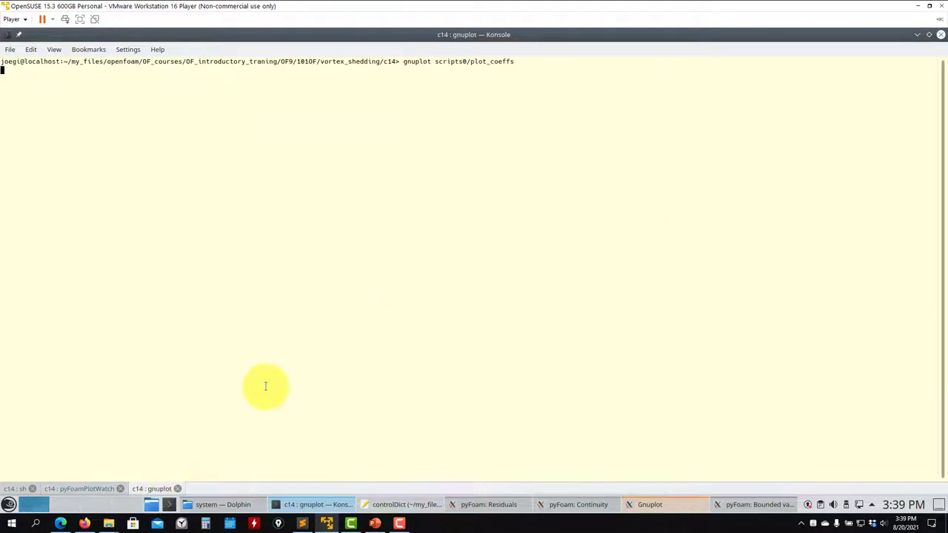
pyautogui.click(66, 487)
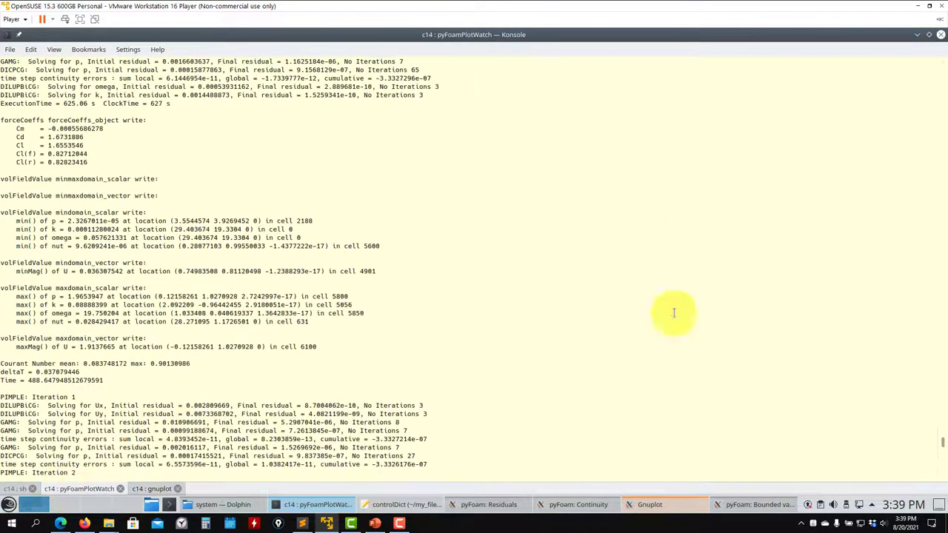
pyautogui.click(918, 34)
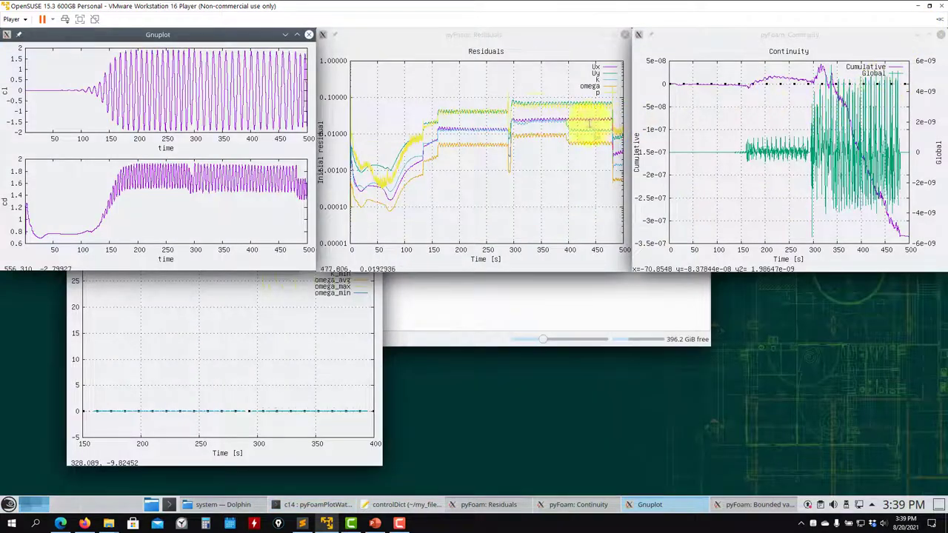
pyautogui.click(531, 152)
pyautogui.click(282, 185)
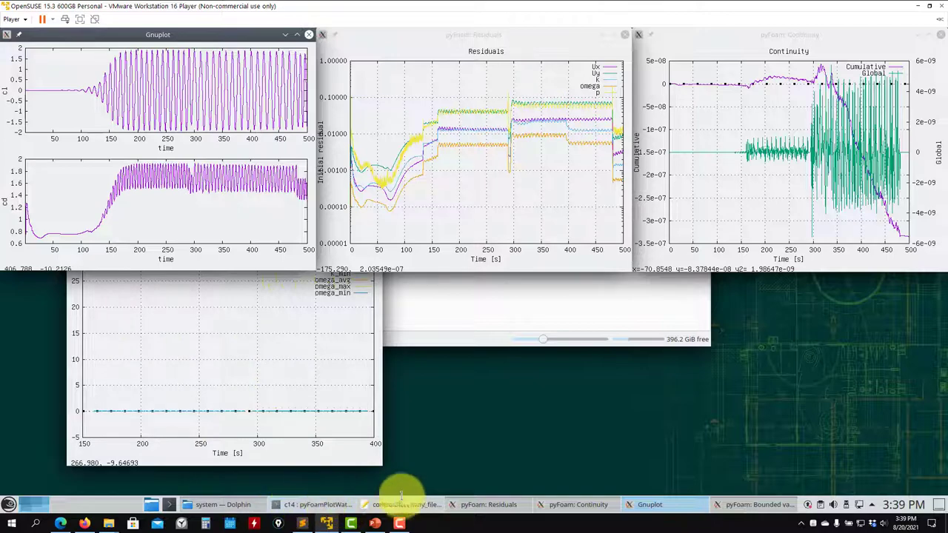
# Stop the running gnuplot and pyFoamPlotWatch processes, and return to the terminal session where the solver ran.
pyautogui.click(313, 504)
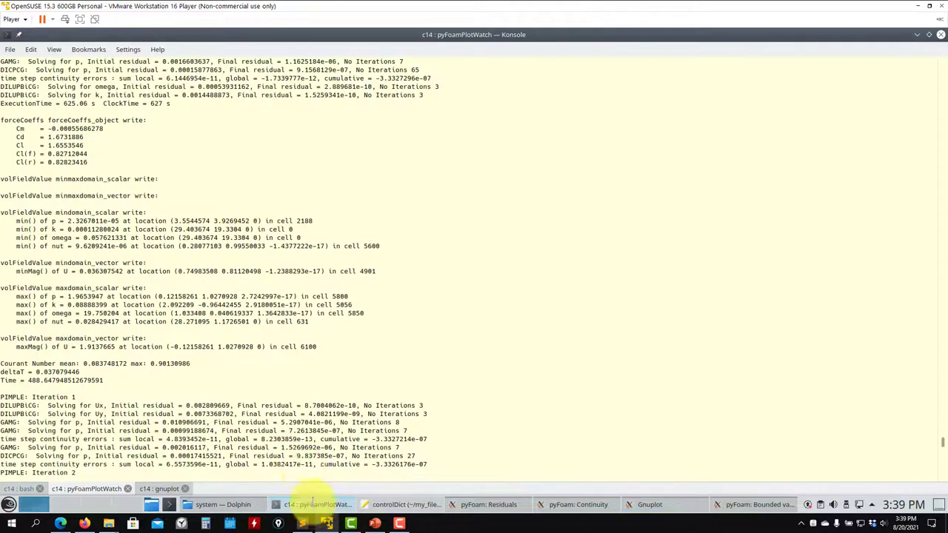
pyautogui.click(161, 489)
pyautogui.hotkey('ctrl', 'c')
pyautogui.click(86, 488)
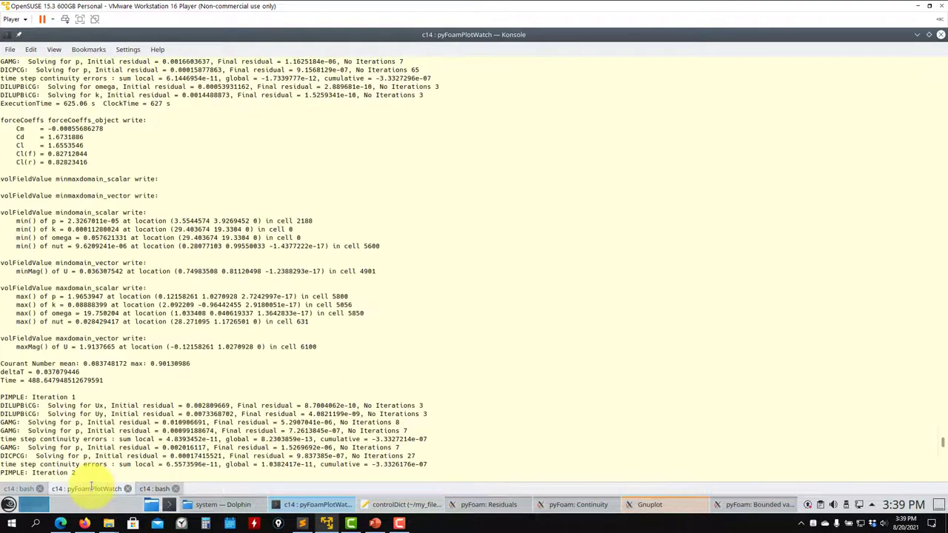
pyautogui.hotkey('ctrl', 'c')
pyautogui.click(16, 489)
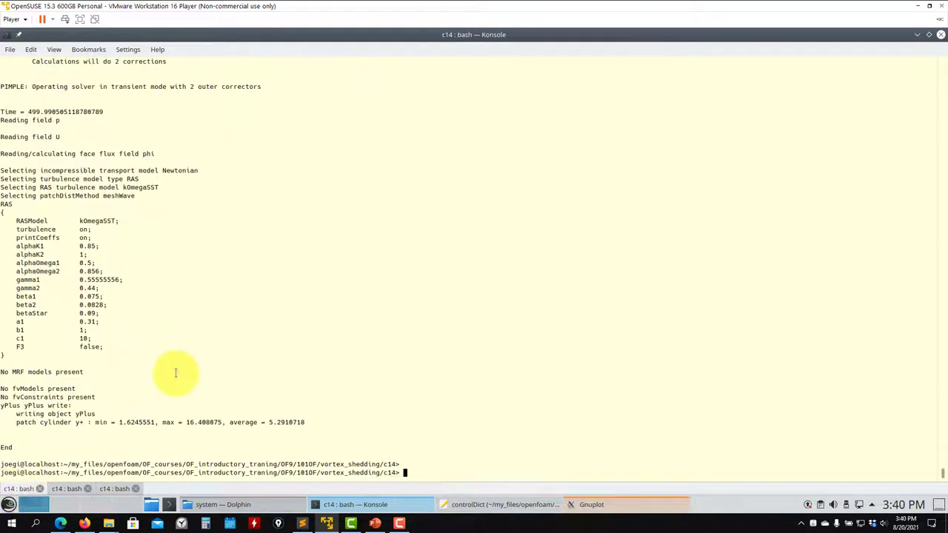
# Launch paraFoam and load the c14 case in ParaView, checking the cylinder patch's y+ output in the terminal while it starts.
pyautogui.write('paraFoam')
pyautogui.press('Return')
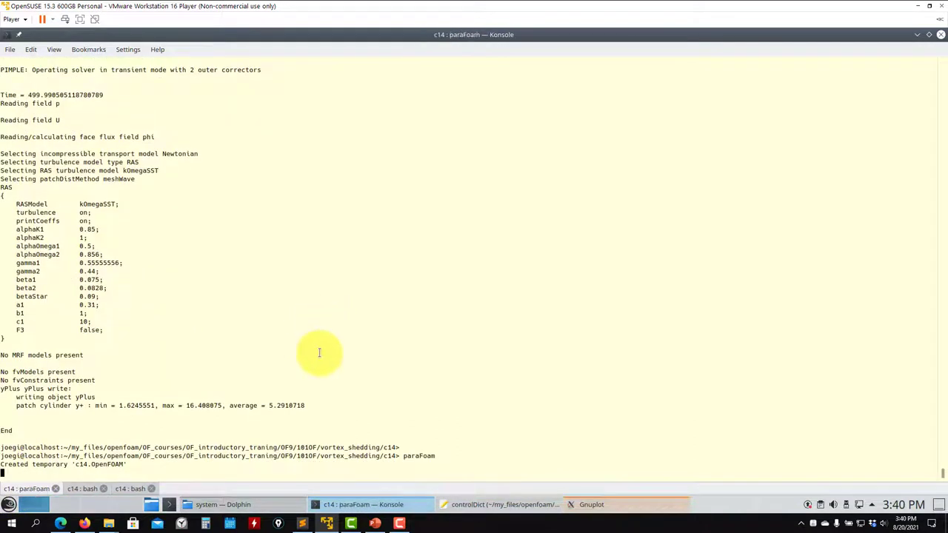
pyautogui.click(328, 501)
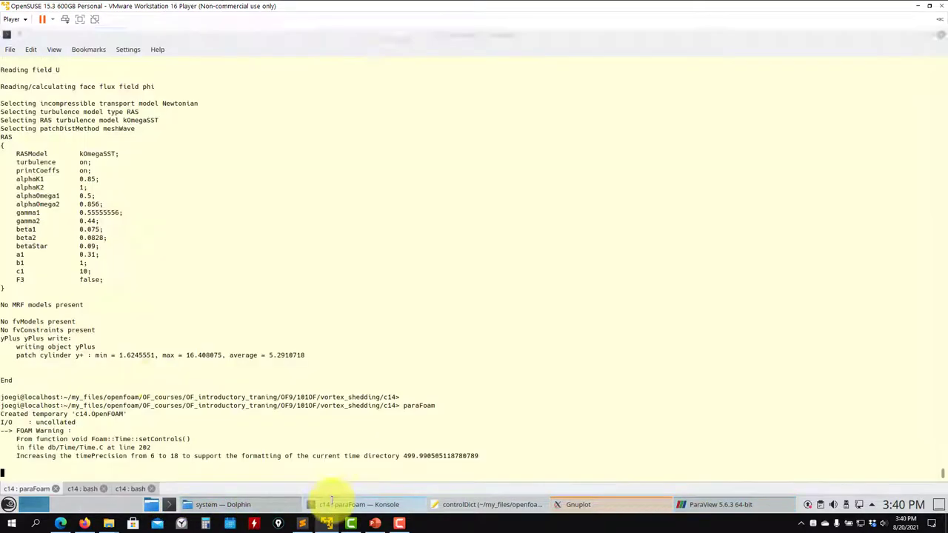
pyautogui.moveTo(318, 355); pyautogui.dragTo(33, 321)
pyautogui.click(60, 349)
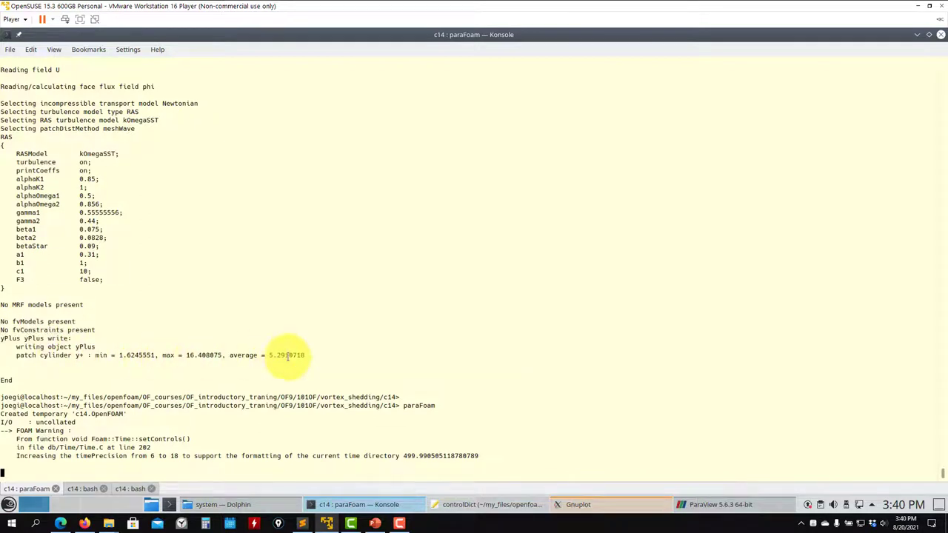
pyautogui.click(719, 504)
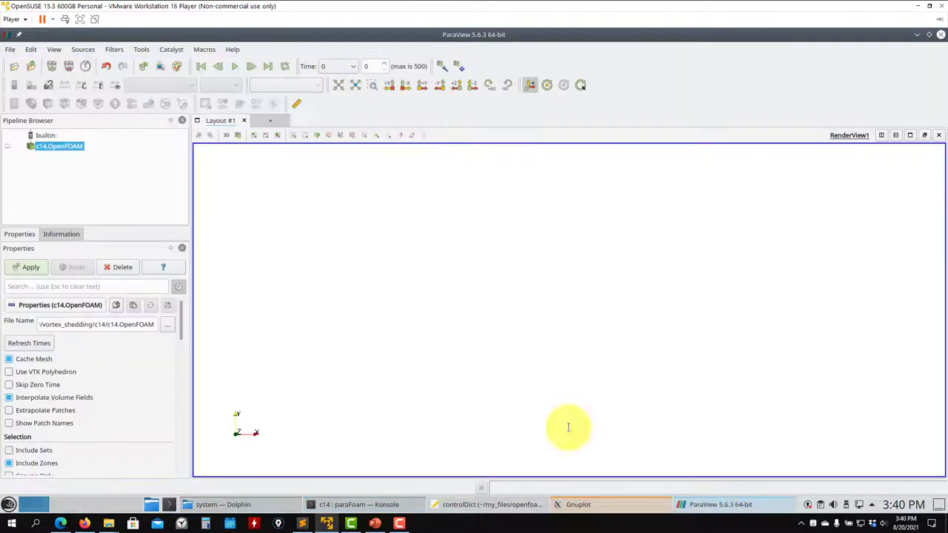
pyautogui.click(28, 265)
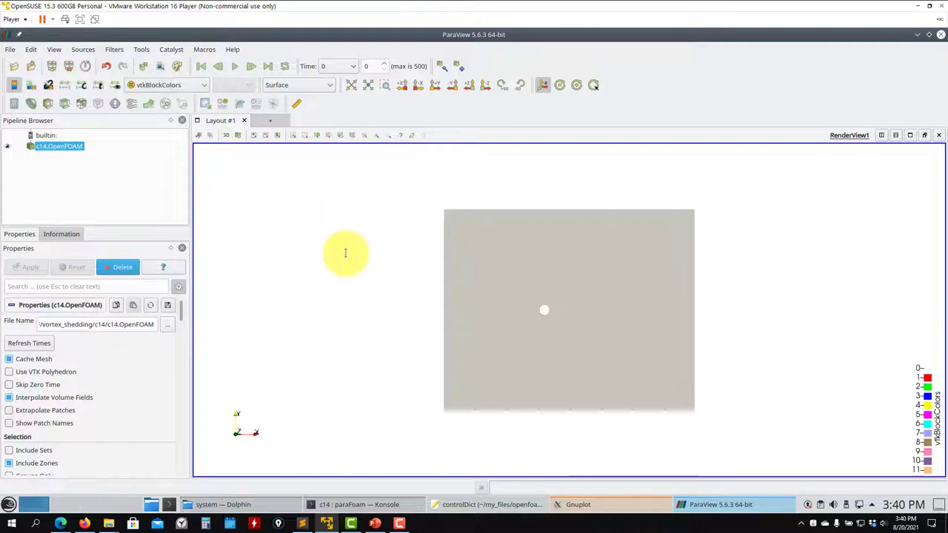
# Open the boundary file from the c14 case's constant/polyMesh folder in Text Editor and show its patch definitions.
pyautogui.click(244, 503)
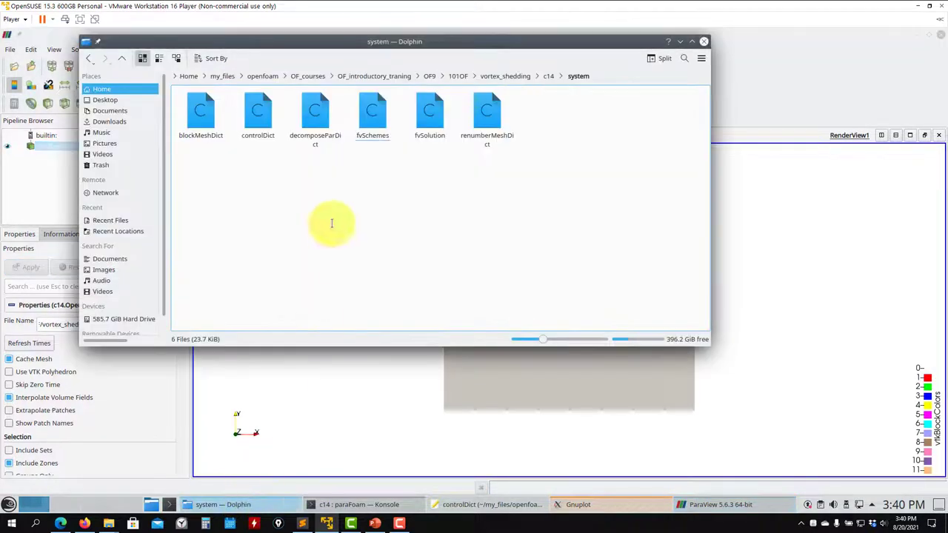
pyautogui.click(122, 59)
pyautogui.scroll(-15, 320, 156)
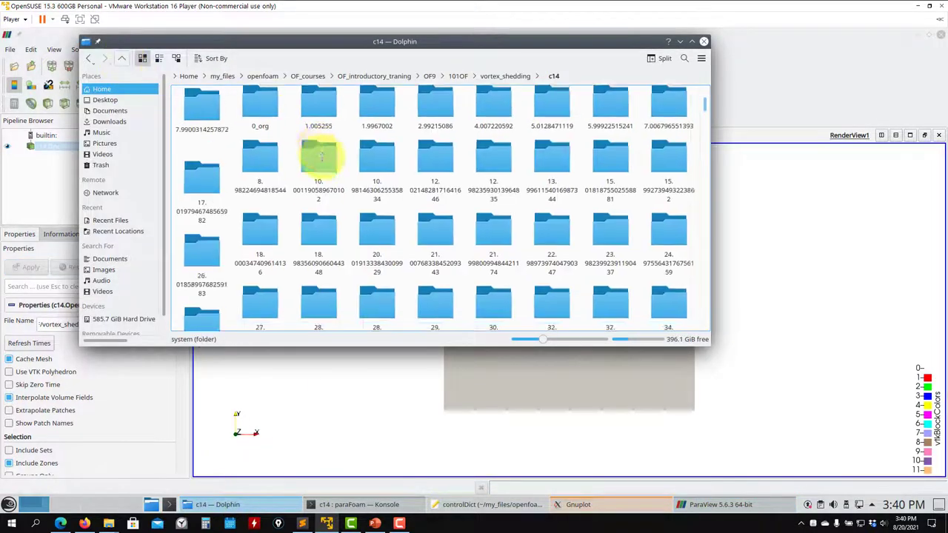
pyautogui.scroll(-5, 320, 156)
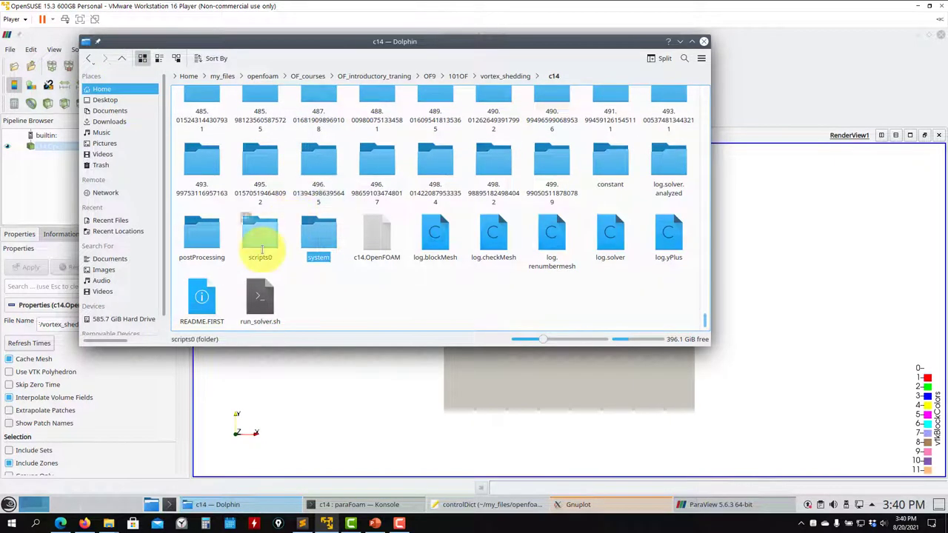
pyautogui.click(611, 164)
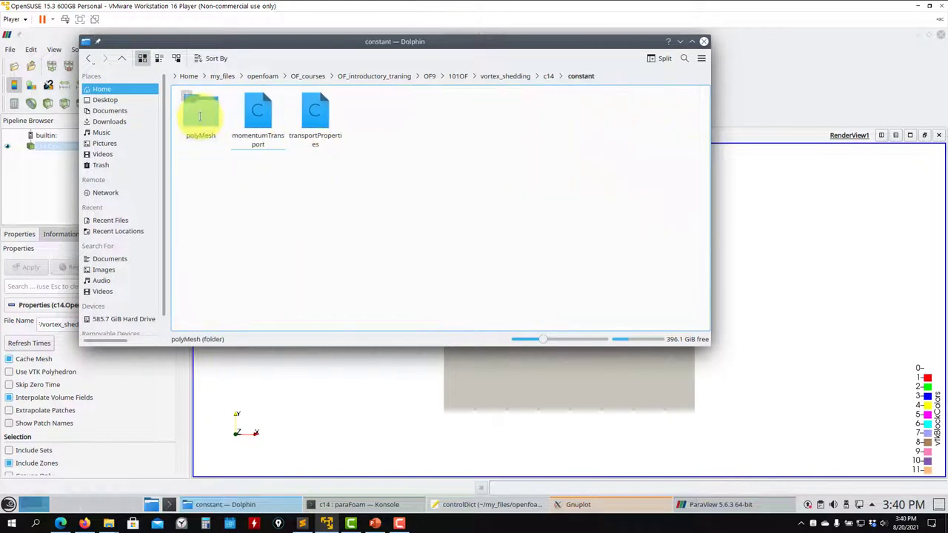
pyautogui.click(204, 117)
pyautogui.rightClick(199, 111)
pyautogui.moveTo(245, 124)
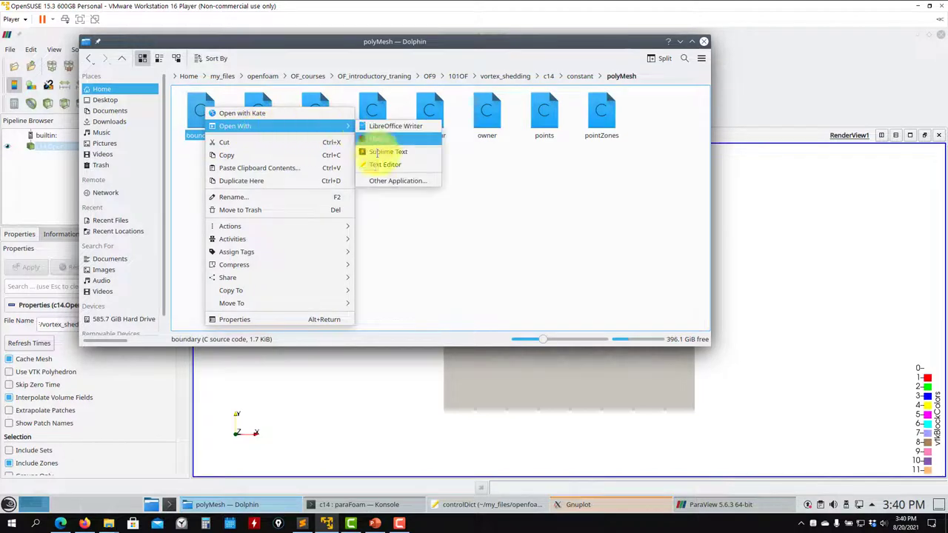
pyautogui.click(374, 167)
pyautogui.scroll(-4, 349, 271)
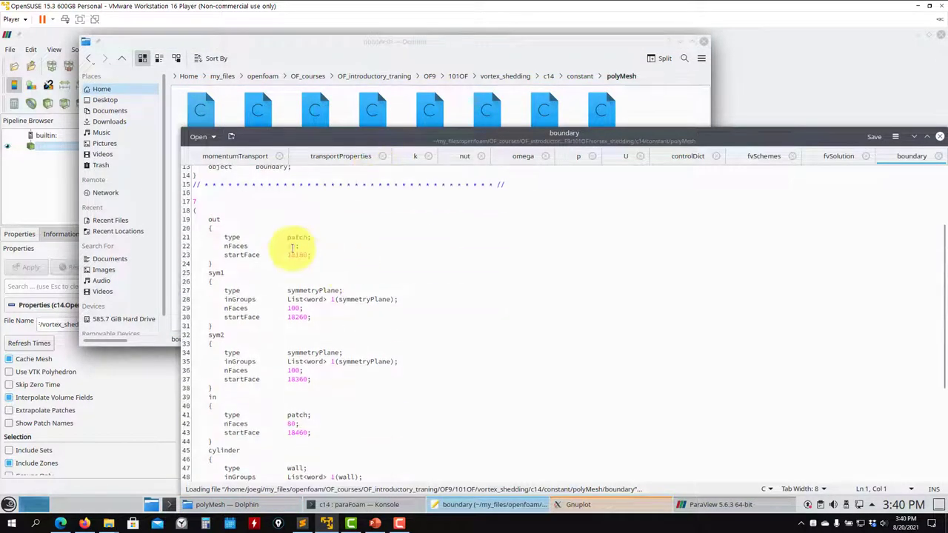
# Review the patch definitions in the boundary file, highlight the cylinder patch's wall type, and close the file.
pyautogui.scroll(-4, 293, 252)
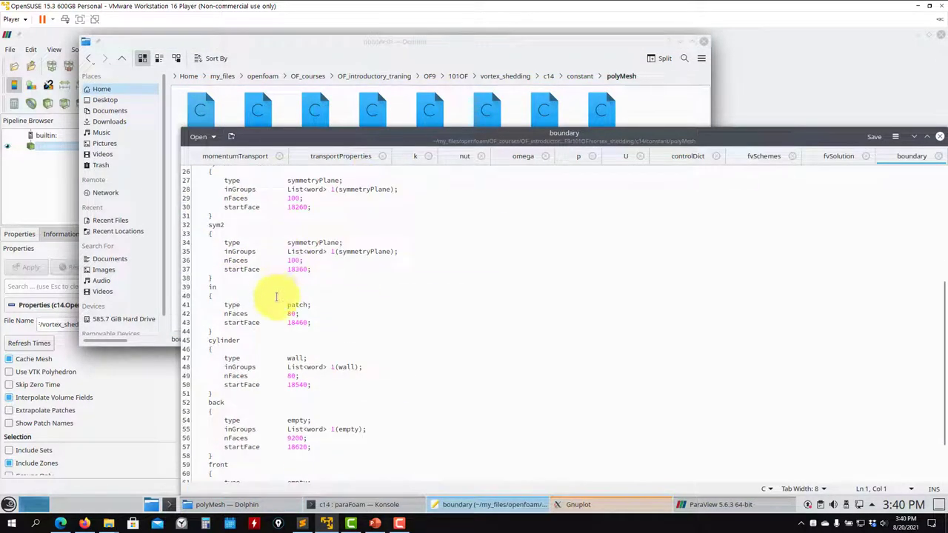
pyautogui.scroll(-3, 281, 304)
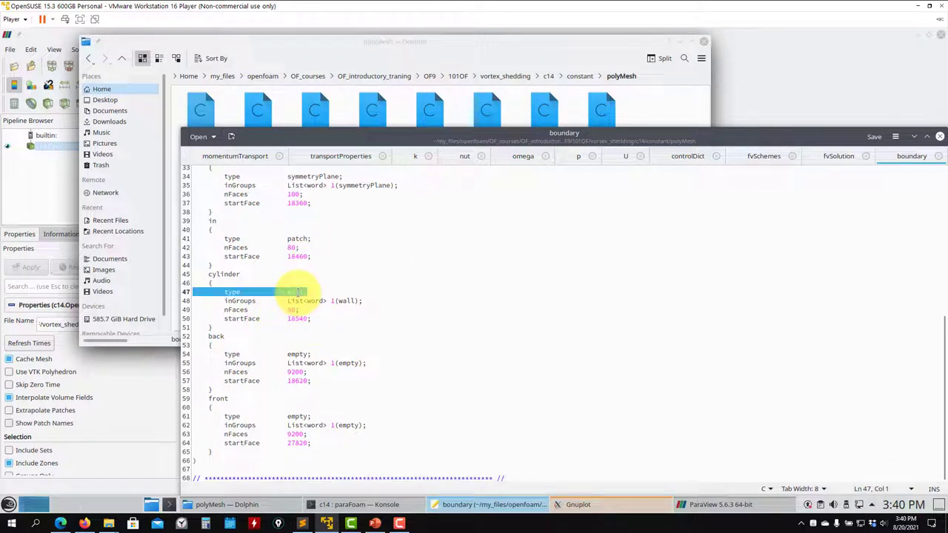
pyautogui.moveTo(298, 291); pyautogui.dragTo(192, 292)
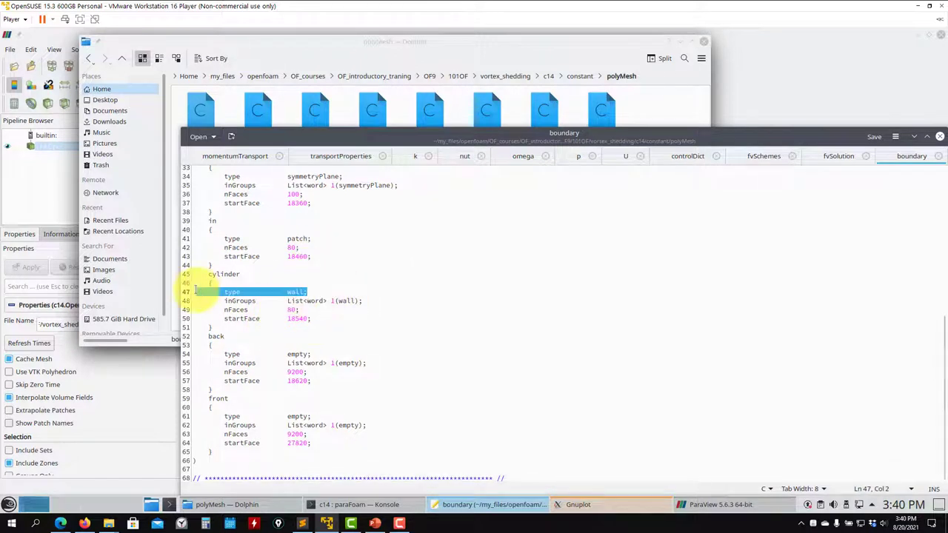
pyautogui.click(939, 137)
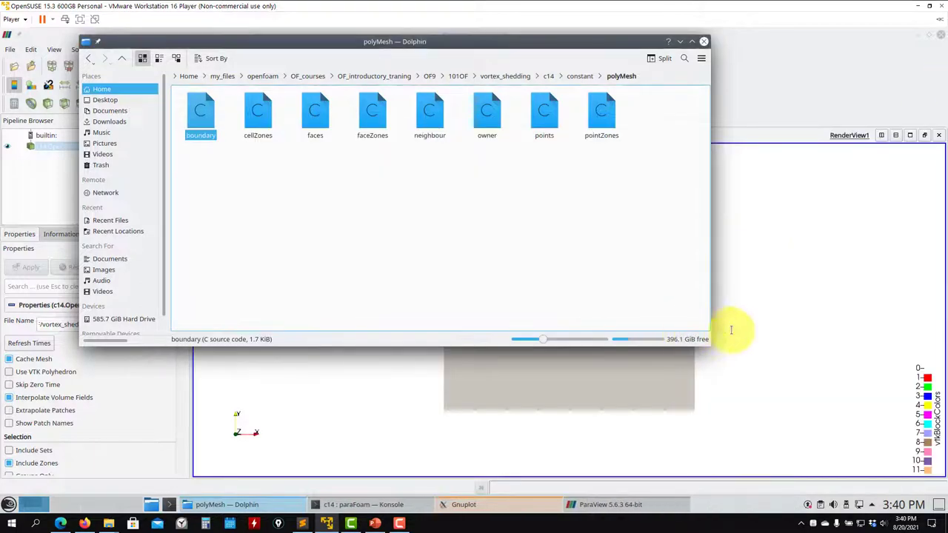
# Return to ParaView, colour the c14 case by velocity U at time 499.991, and rescale the colours to the data range.
pyautogui.click(740, 326)
pyautogui.click(168, 86)
pyautogui.click(169, 111)
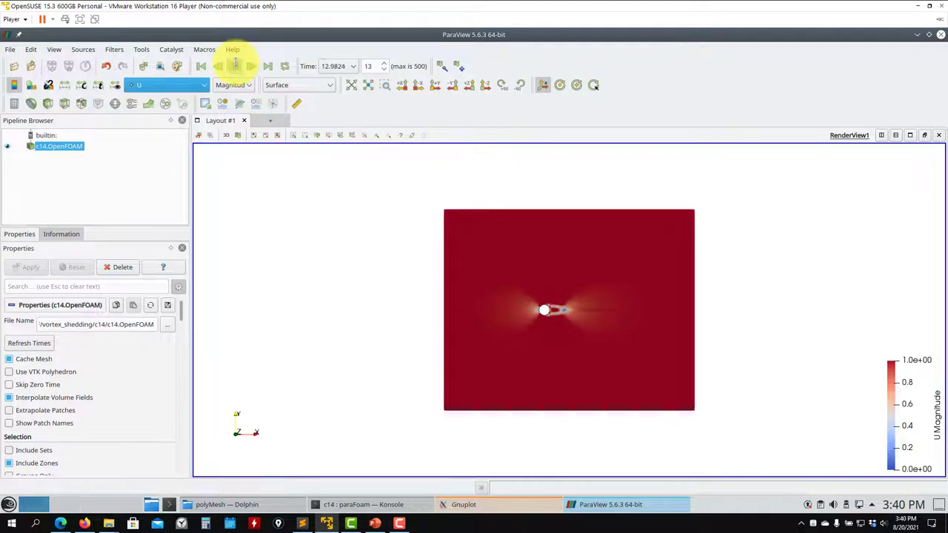
pyautogui.click(65, 84)
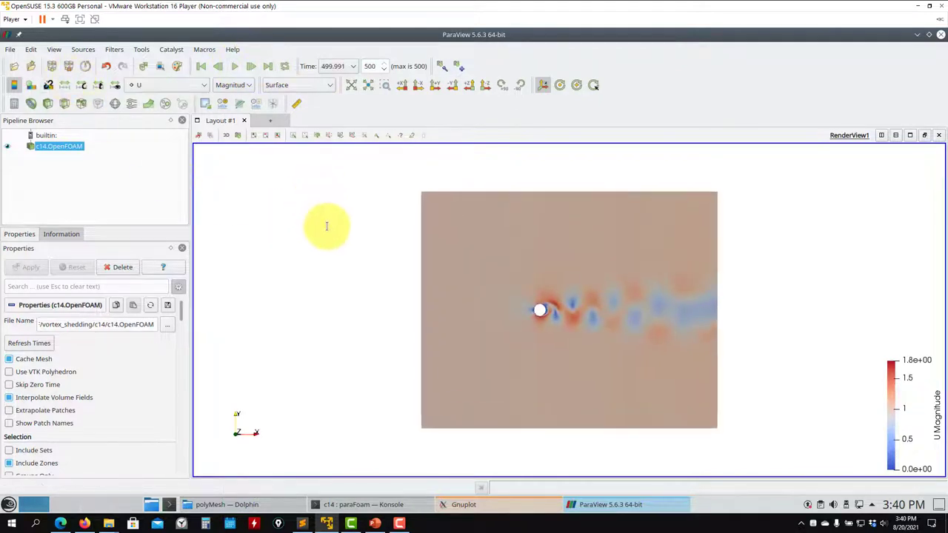
# Load all available fields of the c14 case and colour the domain by the point field k.
pyautogui.scroll(-10, 185, 337)
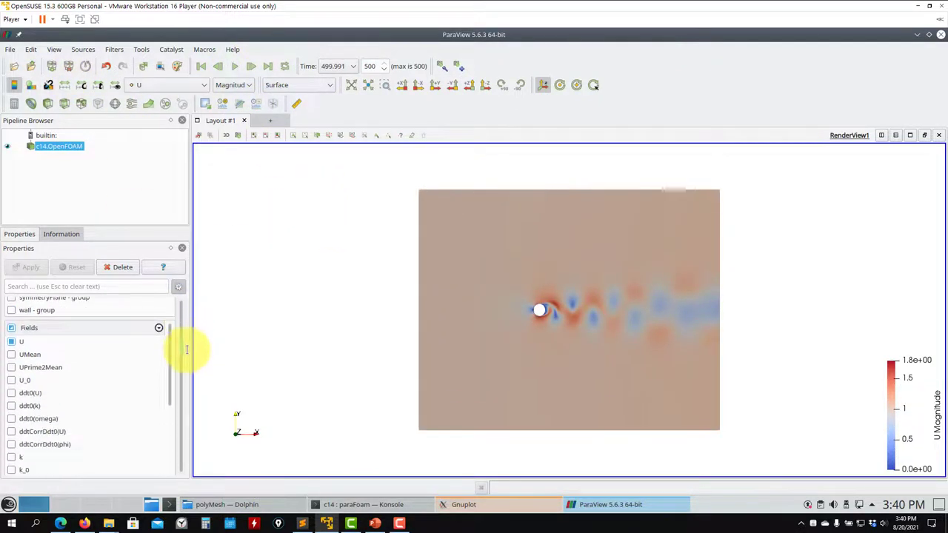
pyautogui.scroll(2, 26, 323)
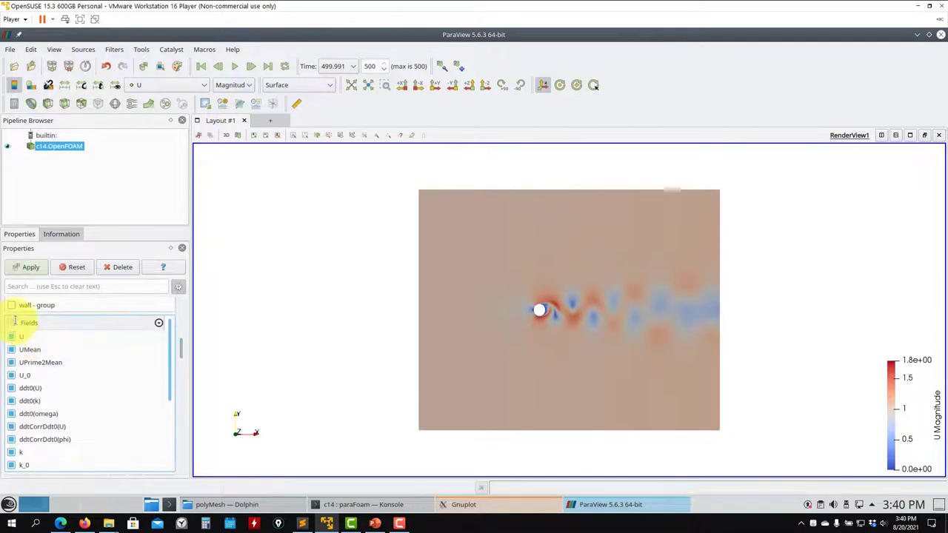
pyautogui.click(30, 267)
pyautogui.click(182, 85)
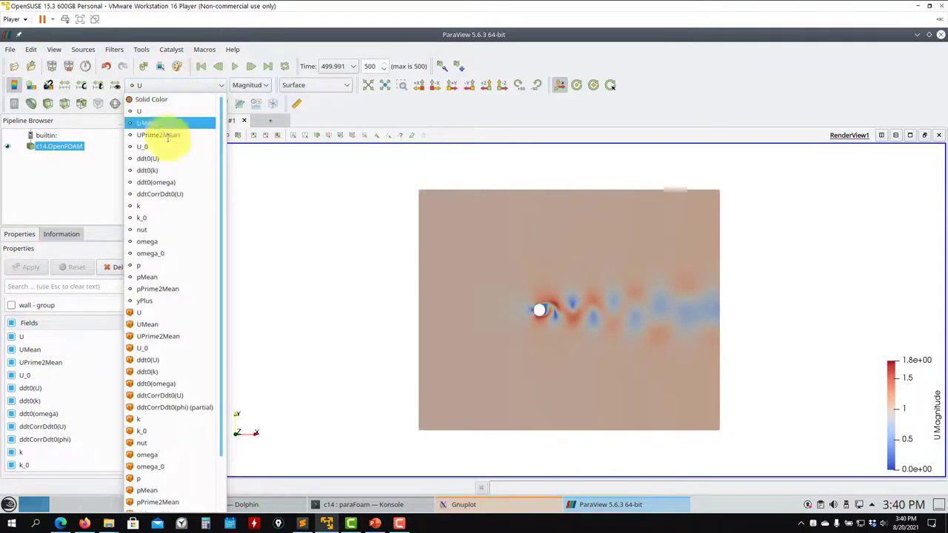
pyautogui.click(187, 206)
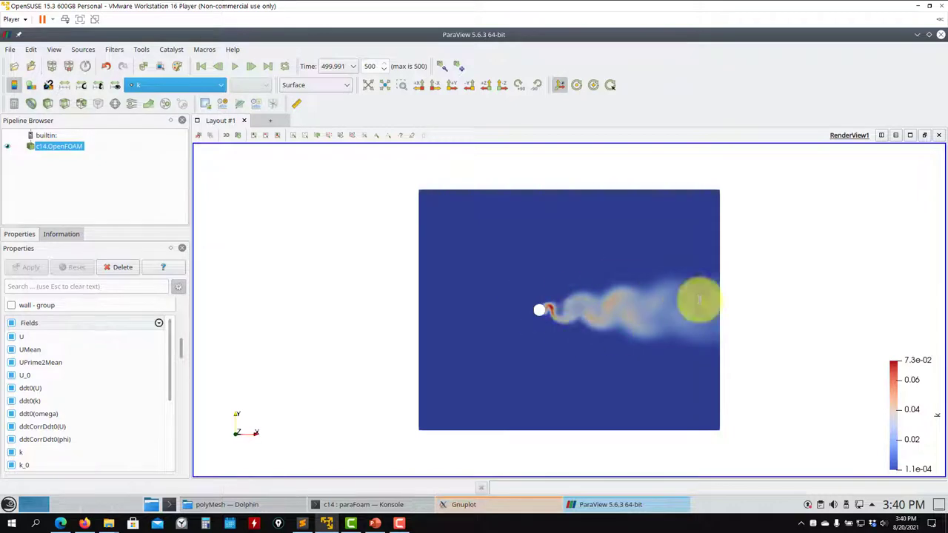
# Colour the domain by omega for inspection, and switch the colouring to nut.
pyautogui.click(185, 84)
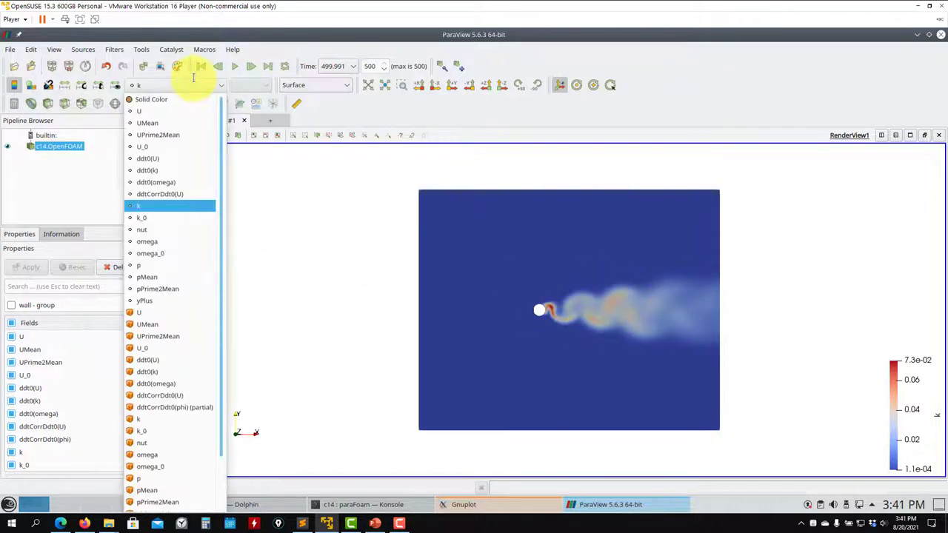
pyautogui.click(176, 242)
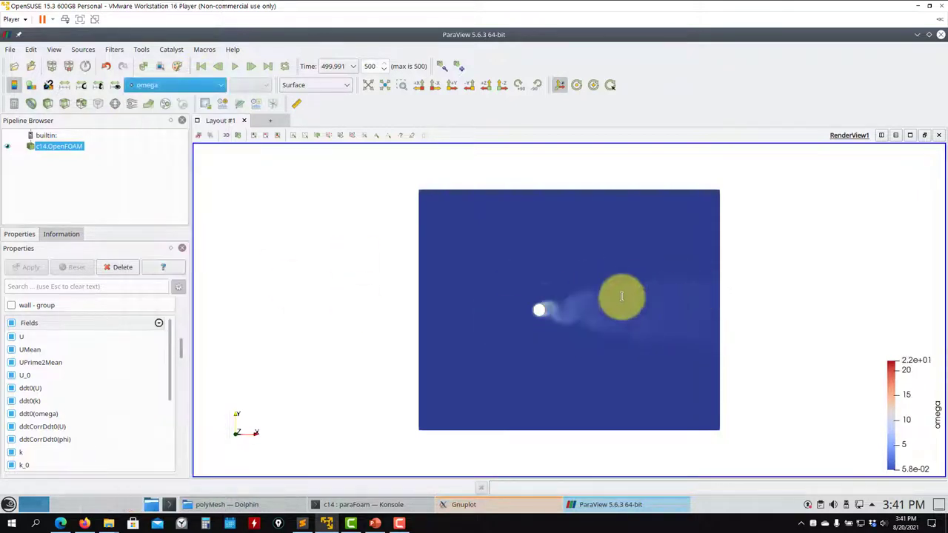
pyautogui.click(187, 84)
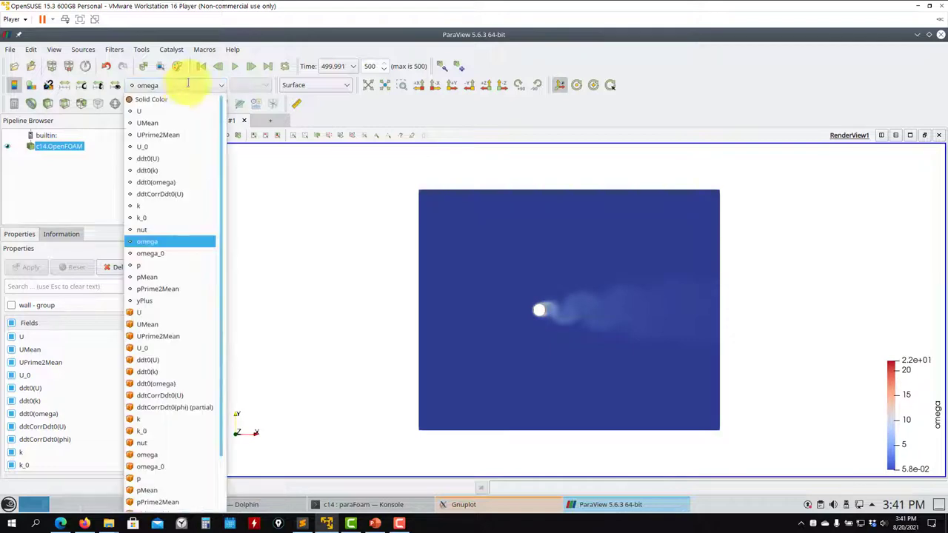
pyautogui.click(164, 229)
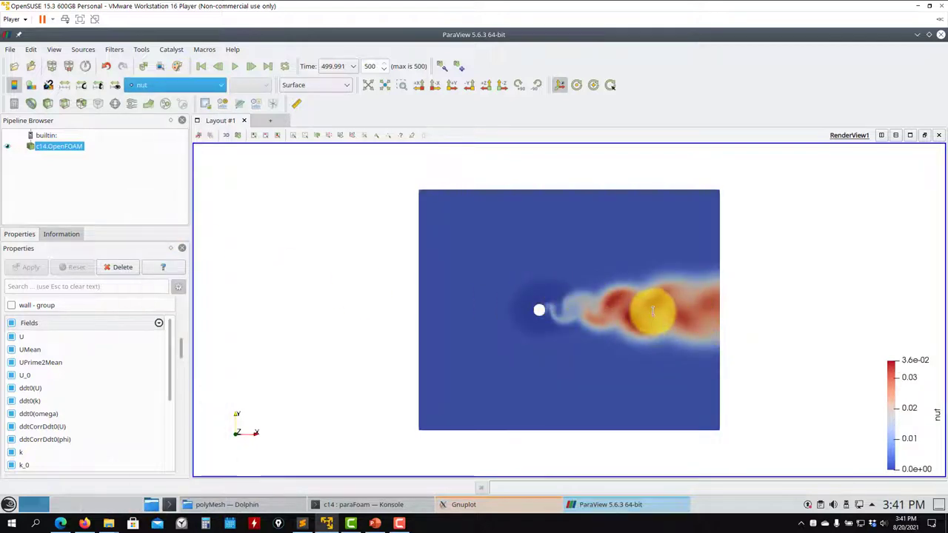
# Examine the nut field in the wake and close to the cylinder wall.
pyautogui.scroll(4, 656, 345)
pyautogui.scroll(2, 649, 356)
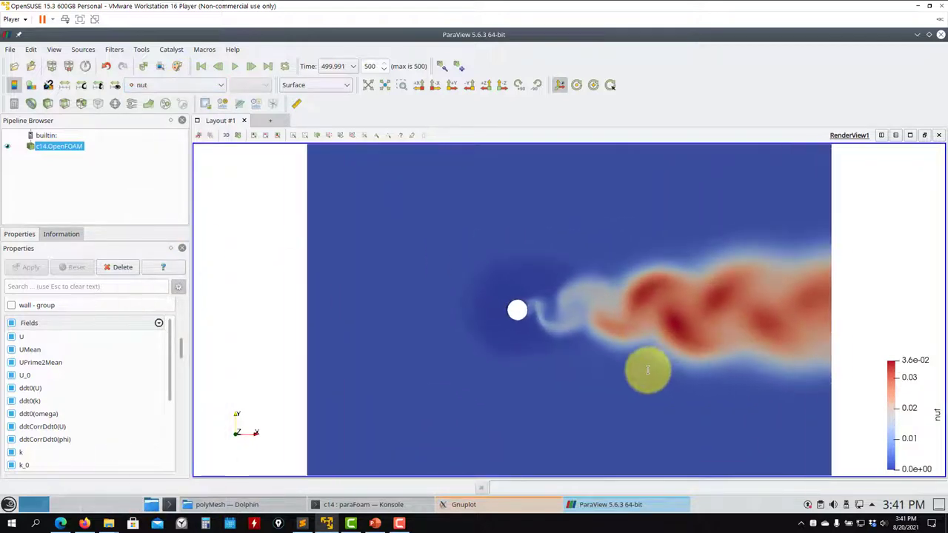
pyautogui.scroll(2, 483, 366)
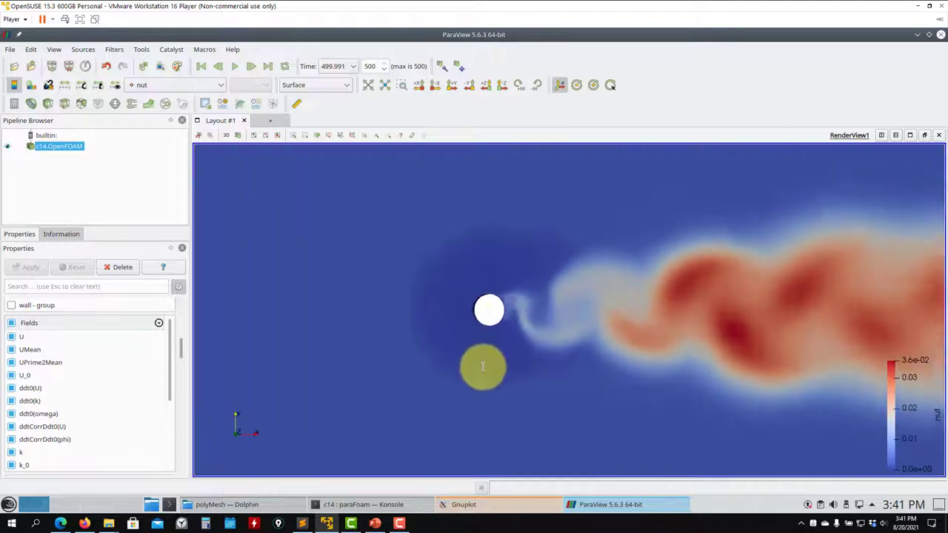
pyautogui.scroll(2, 476, 300)
pyautogui.scroll(2, 759, 260)
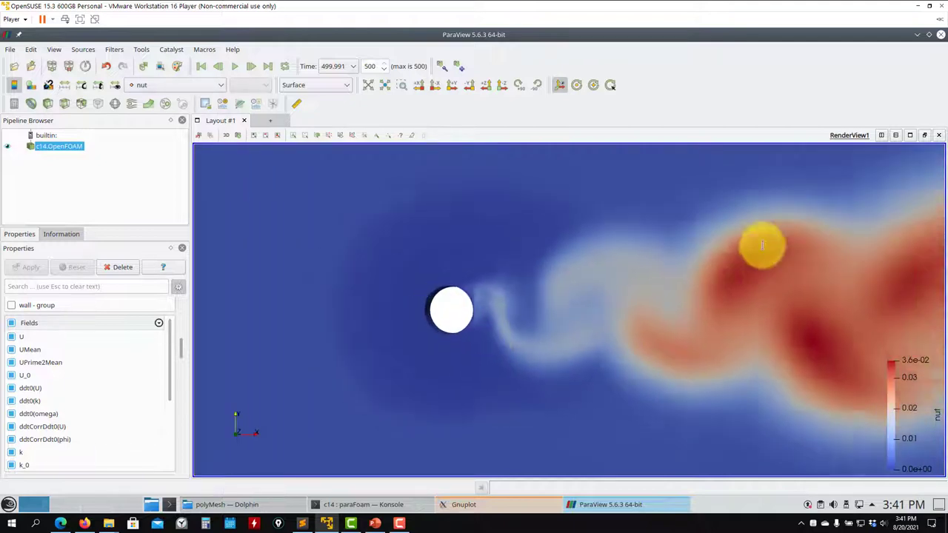
pyautogui.scroll(-2, 762, 245)
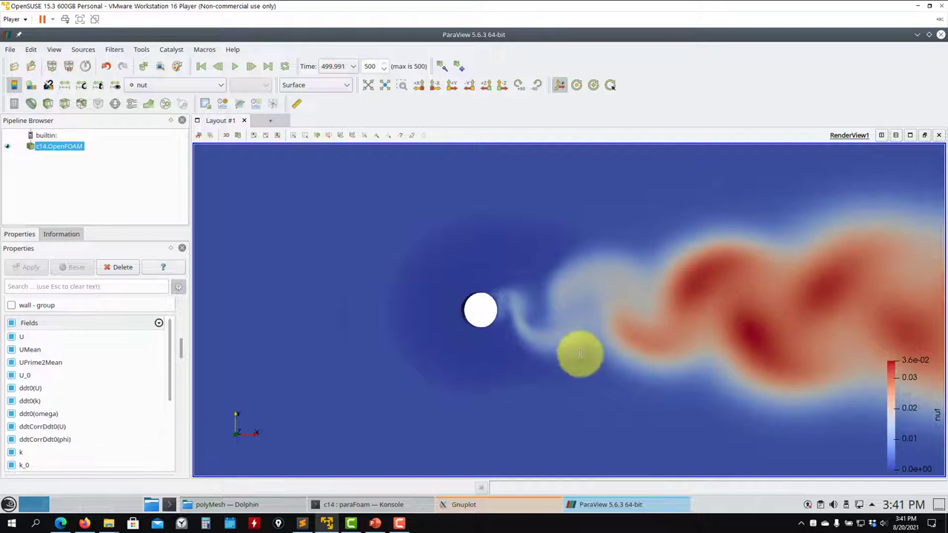
pyautogui.scroll(3, 491, 286)
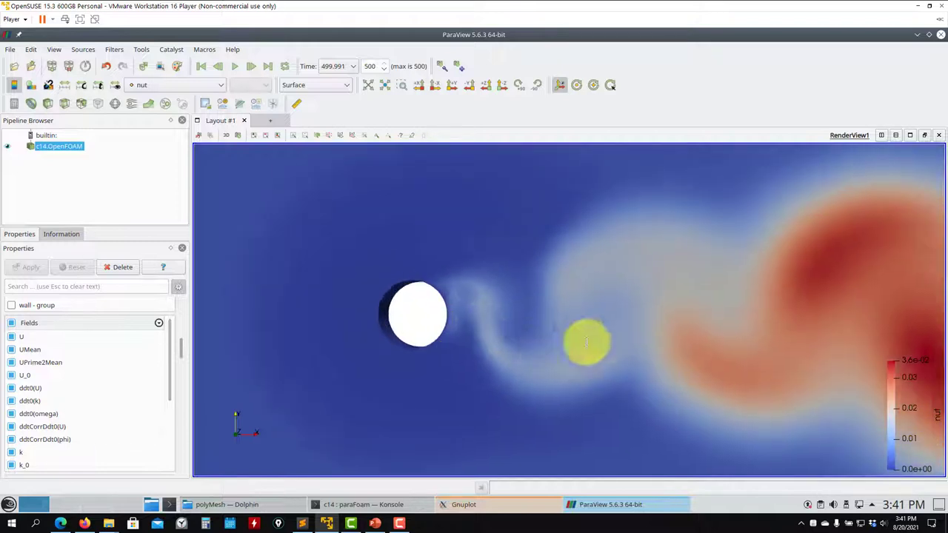
pyautogui.moveTo(586, 341); pyautogui.dragTo(652, 281)
pyautogui.scroll(4, 652, 282)
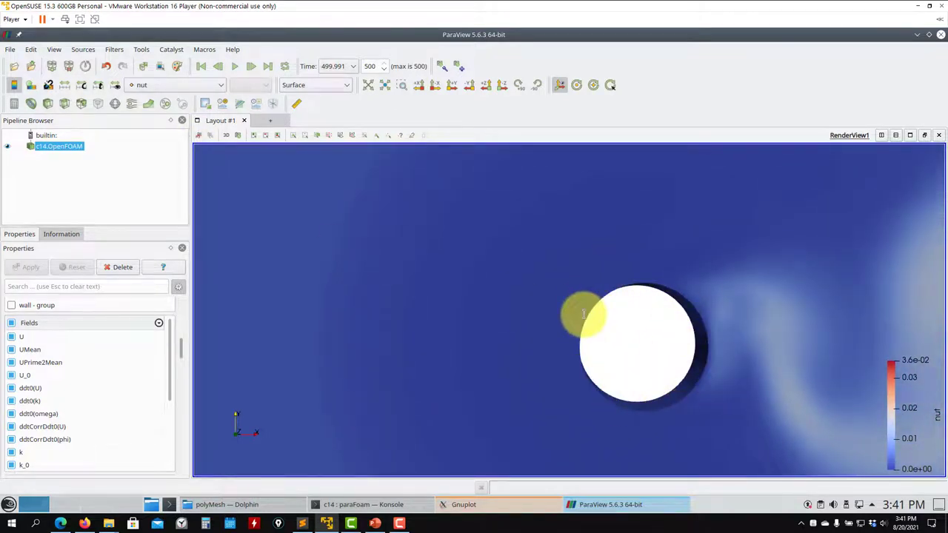
# Rescale the nut colour range to 0–0.001 and inspect the distribution around the cylinder.
pyautogui.click(82, 84)
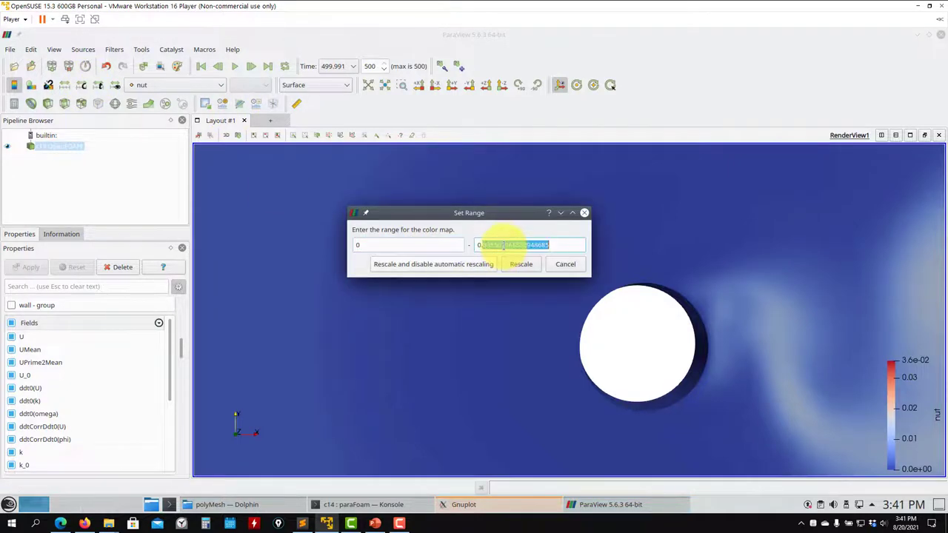
pyautogui.write('0.001')
pyautogui.press('Return')
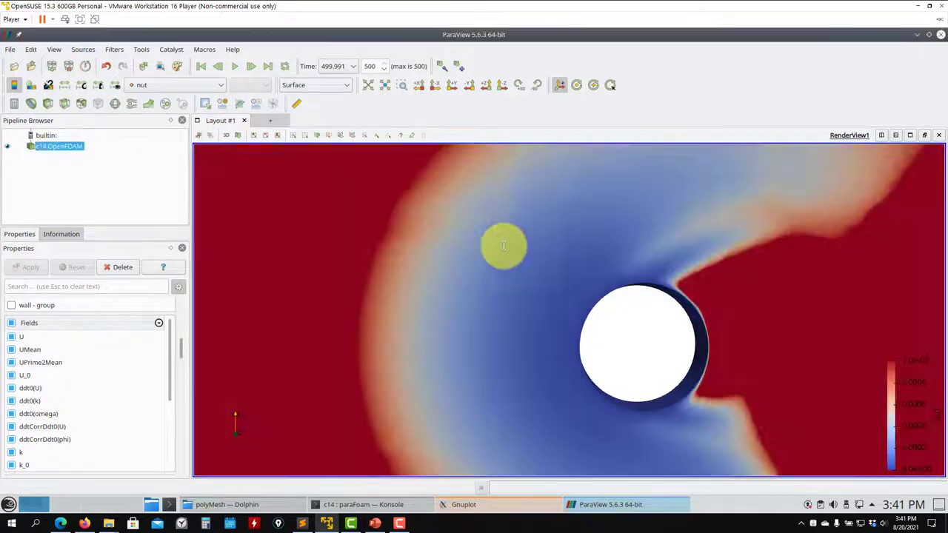
pyautogui.moveTo(692, 247); pyautogui.dragTo(651, 295)
pyautogui.scroll(-3, 651, 296)
# Show the mean fields over the domain, colouring by pMean and by UMean magnitude.
pyautogui.click(185, 85)
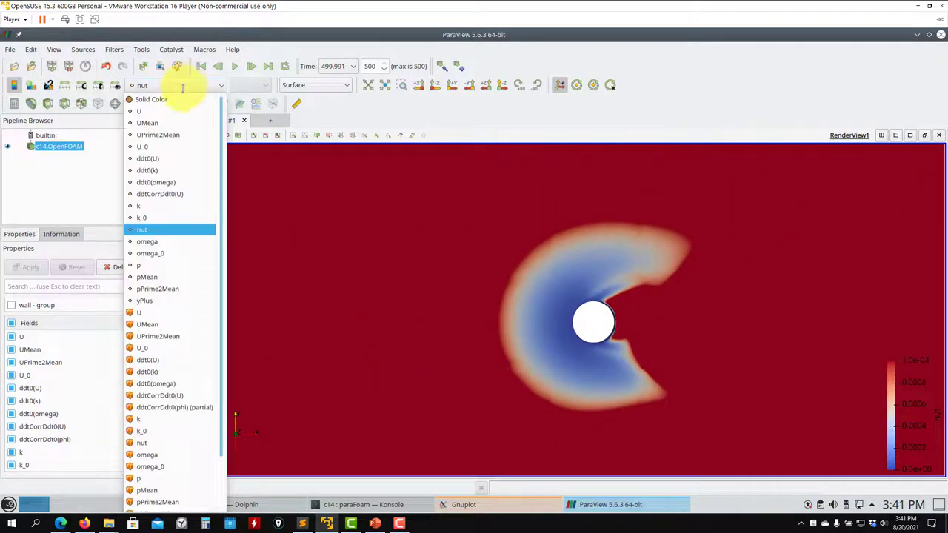
pyautogui.click(152, 277)
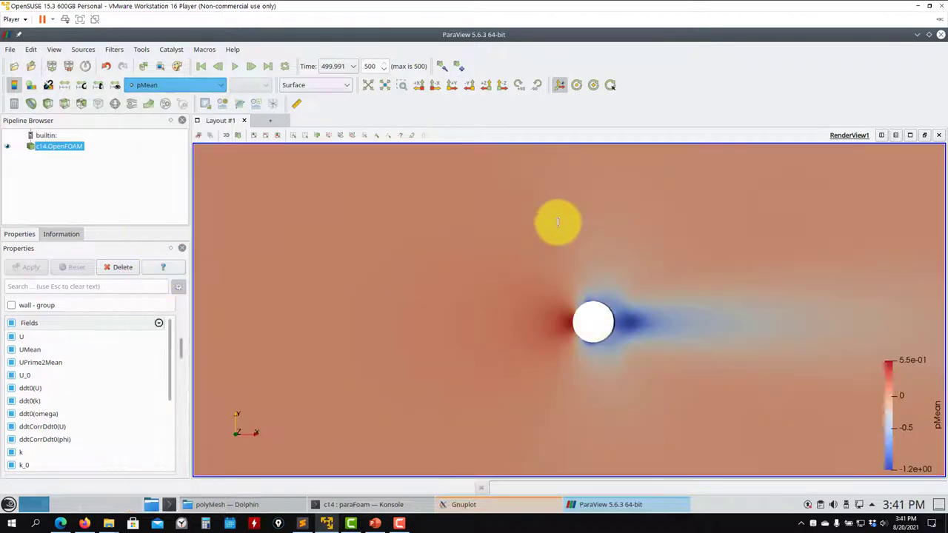
pyautogui.scroll(-4, 559, 221)
pyautogui.click(194, 83)
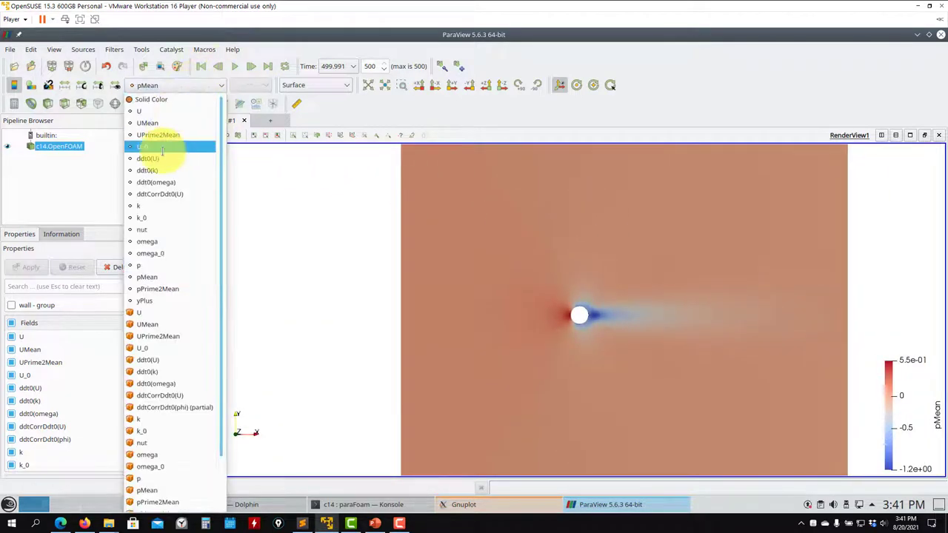
pyautogui.click(178, 121)
# Colour the case by yPlus and load only the cylinder wall patch from the mesh parts.
pyautogui.click(180, 84)
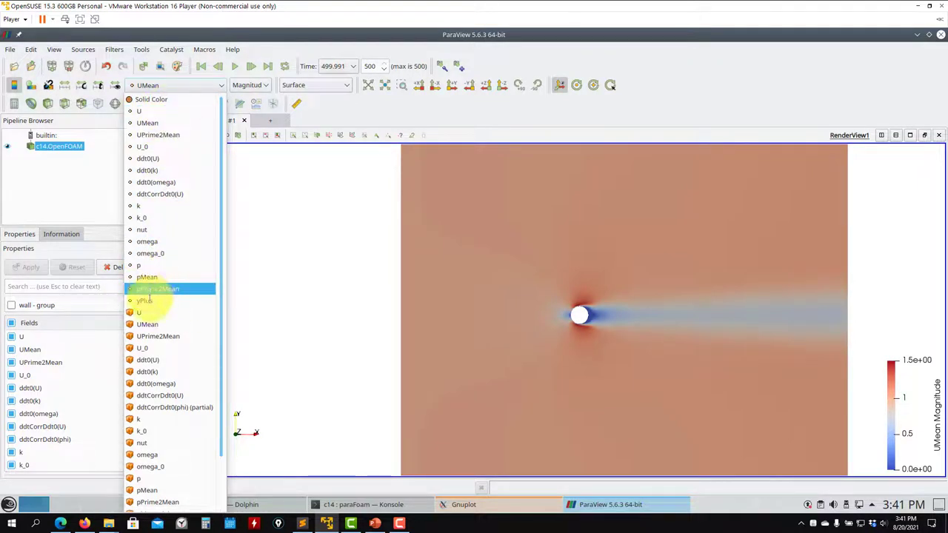
pyautogui.click(154, 301)
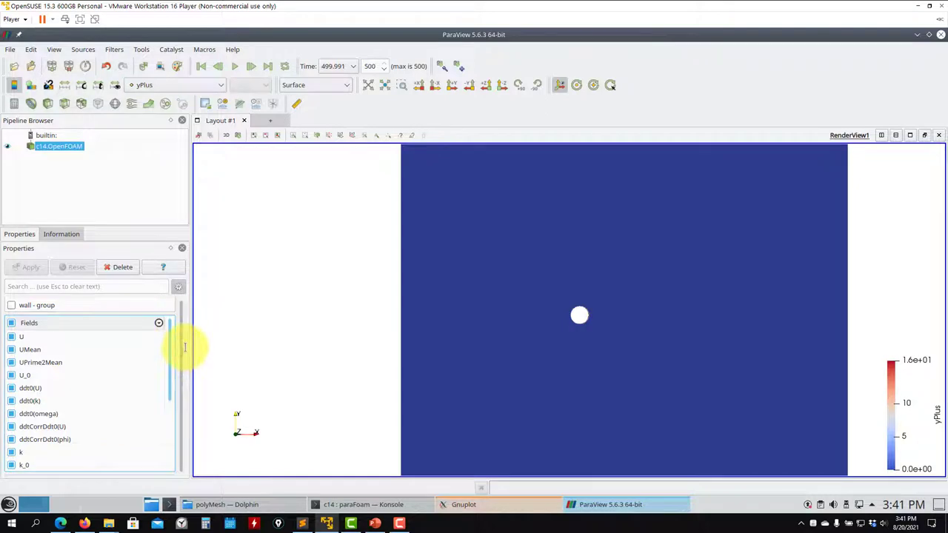
pyautogui.scroll(3, 184, 337)
pyautogui.scroll(5, 186, 321)
pyautogui.scroll(-2, 180, 324)
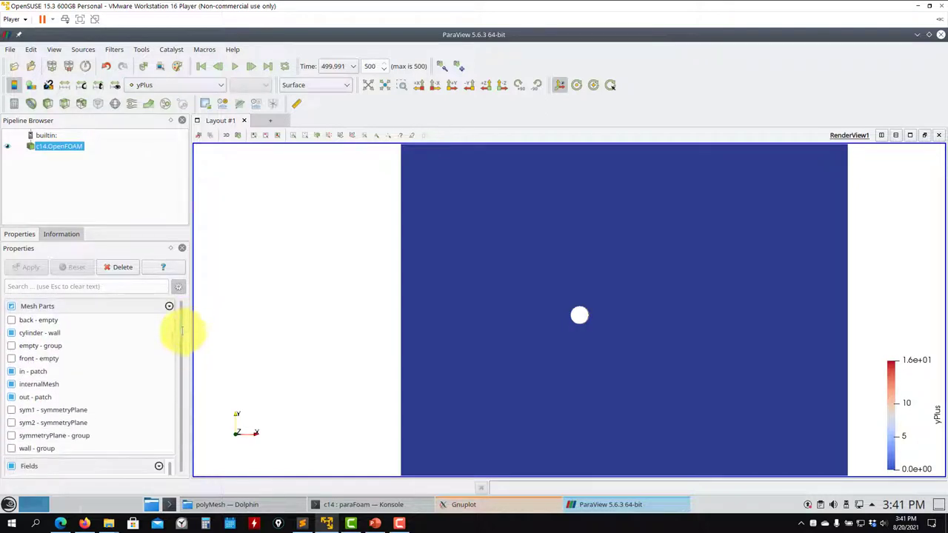
pyautogui.click(13, 306)
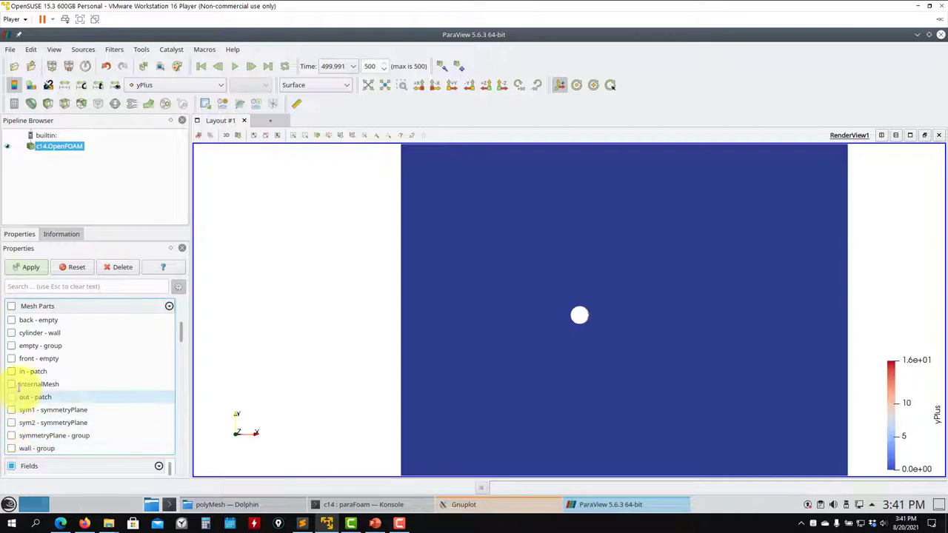
pyautogui.click(11, 332)
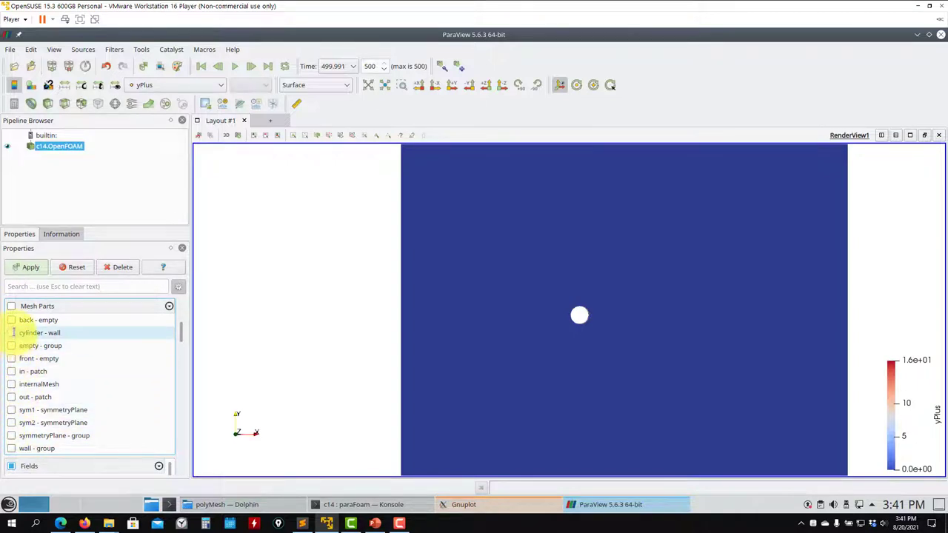
pyautogui.click(31, 265)
# Fit the cylinder patch in the view and examine its yPlus distribution from several angles.
pyautogui.moveTo(402, 330); pyautogui.dragTo(587, 296)
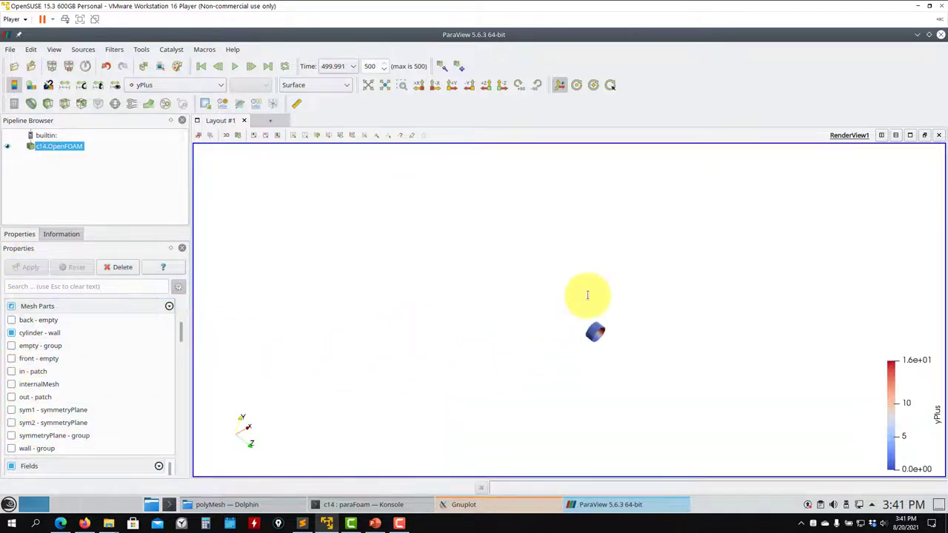
pyautogui.scroll(5, 588, 296)
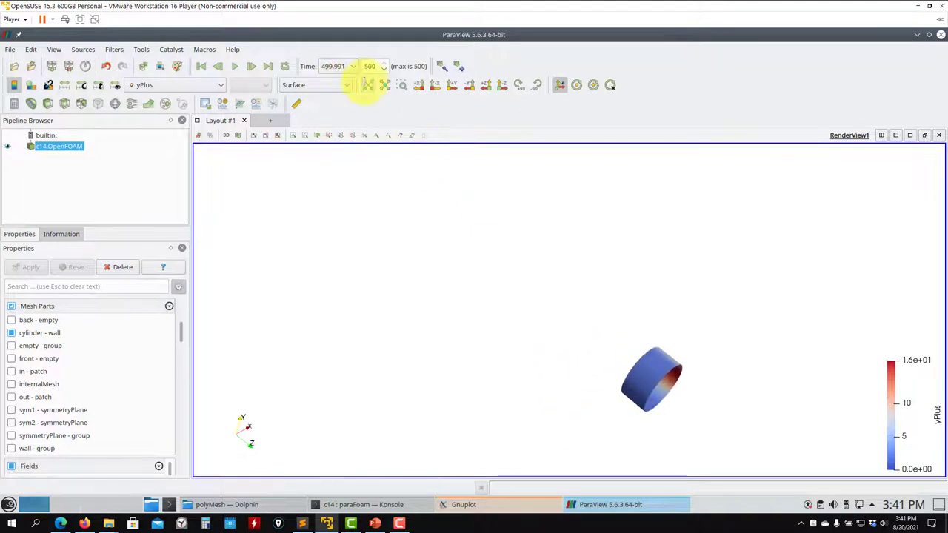
pyautogui.click(369, 85)
pyautogui.moveTo(614, 328); pyautogui.dragTo(652, 329)
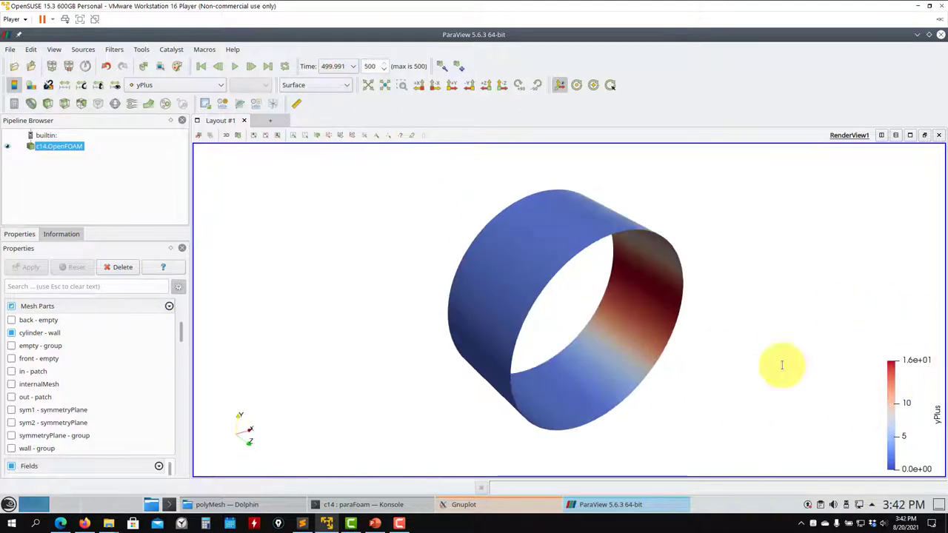
pyautogui.moveTo(627, 281); pyautogui.dragTo(555, 275)
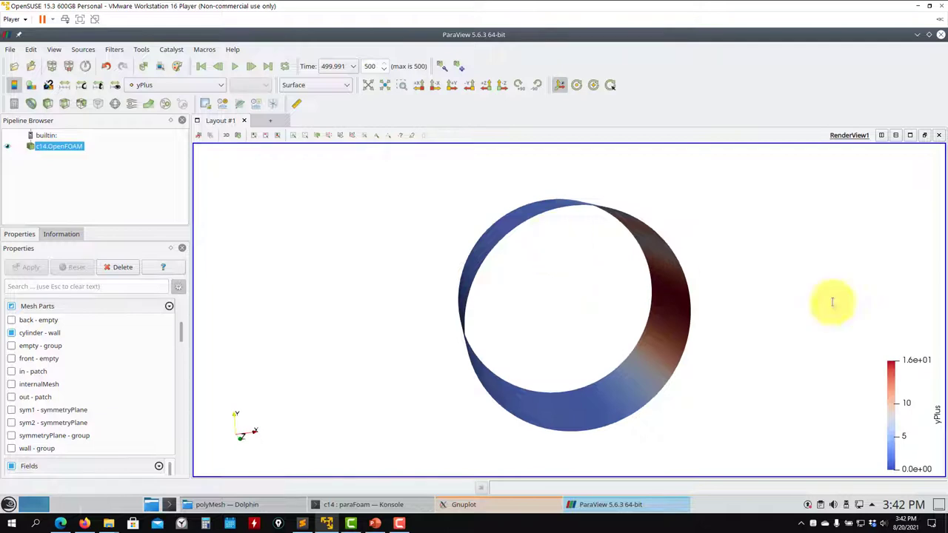
pyautogui.moveTo(828, 337); pyautogui.dragTo(852, 370)
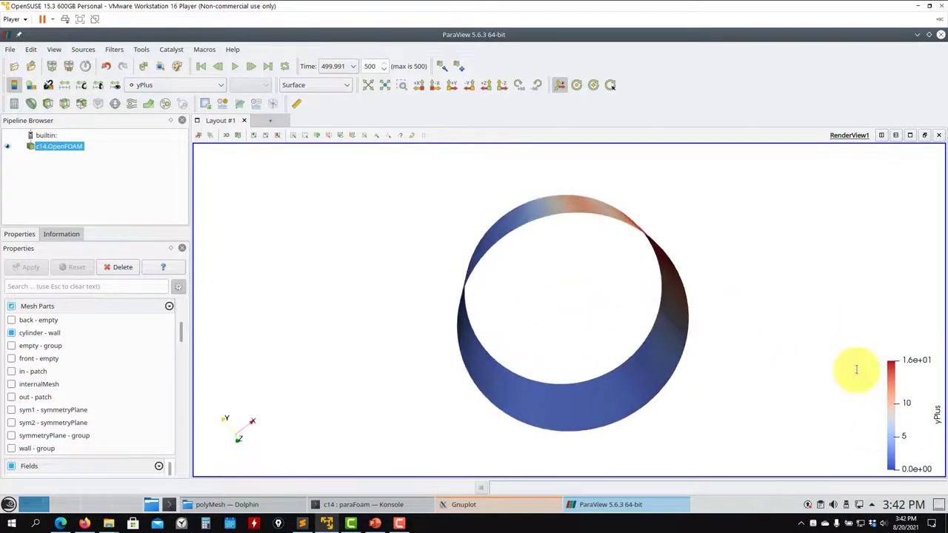
# Examine the yPlus distribution on the inner and outer surfaces of the cylinder wall patch from opposite sides.
pyautogui.scroll(-2, 664, 295)
pyautogui.moveTo(664, 294); pyautogui.dragTo(529, 317)
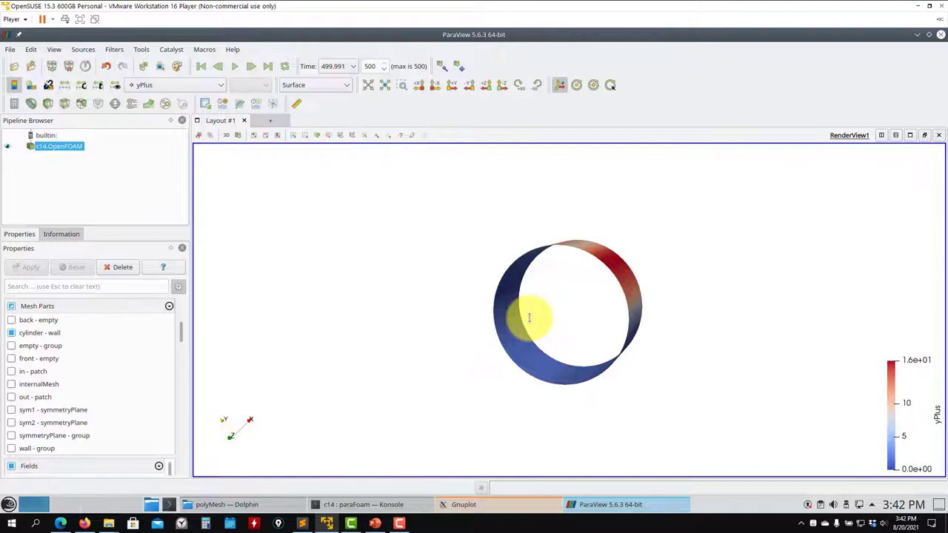
pyautogui.moveTo(530, 318); pyautogui.dragTo(611, 318)
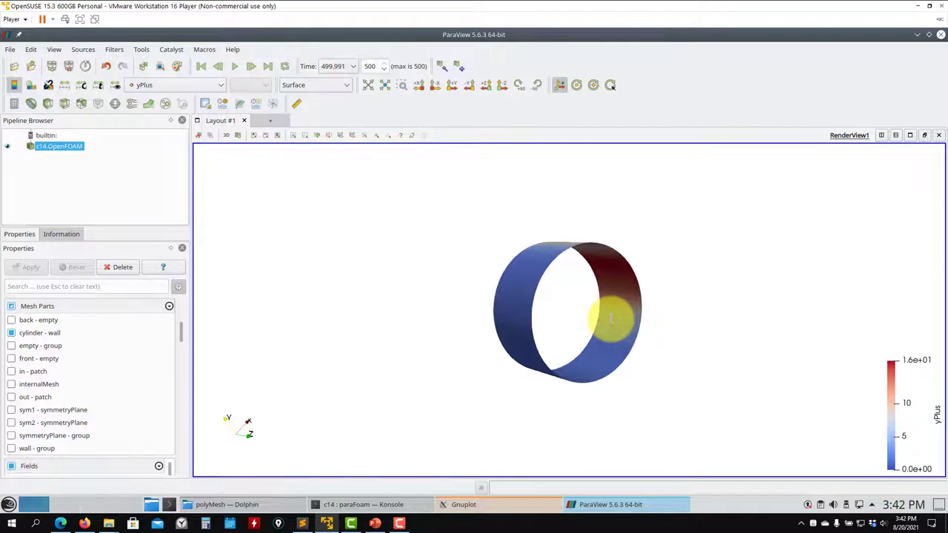
# Close ParaView and return from the polyMesh folder to the c14 case folder in the file manager.
pyautogui.click(940, 34)
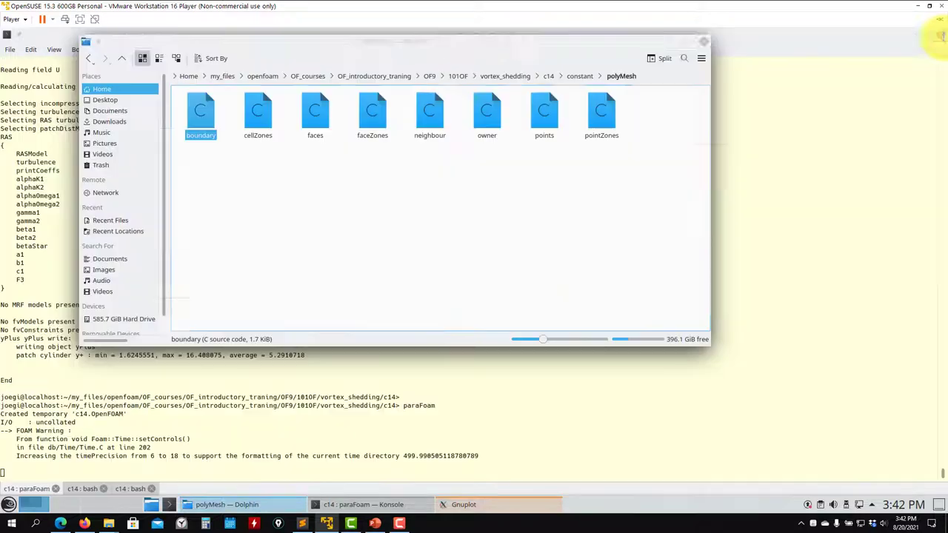
pyautogui.click(552, 76)
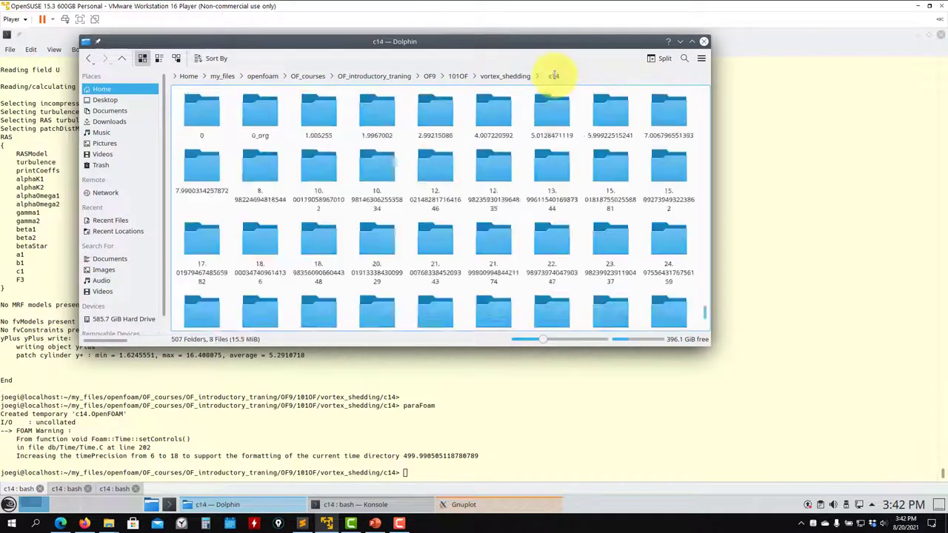
# Show the Gnuplot lift and drag coefficient plot, and interrupt the plot_coeffs script in its terminal session.
pyautogui.click(429, 418)
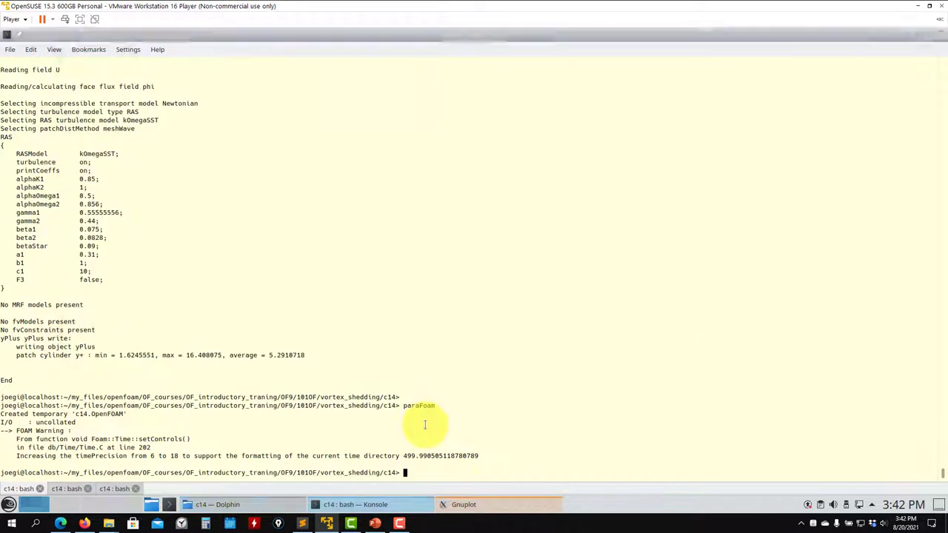
pyautogui.click(463, 504)
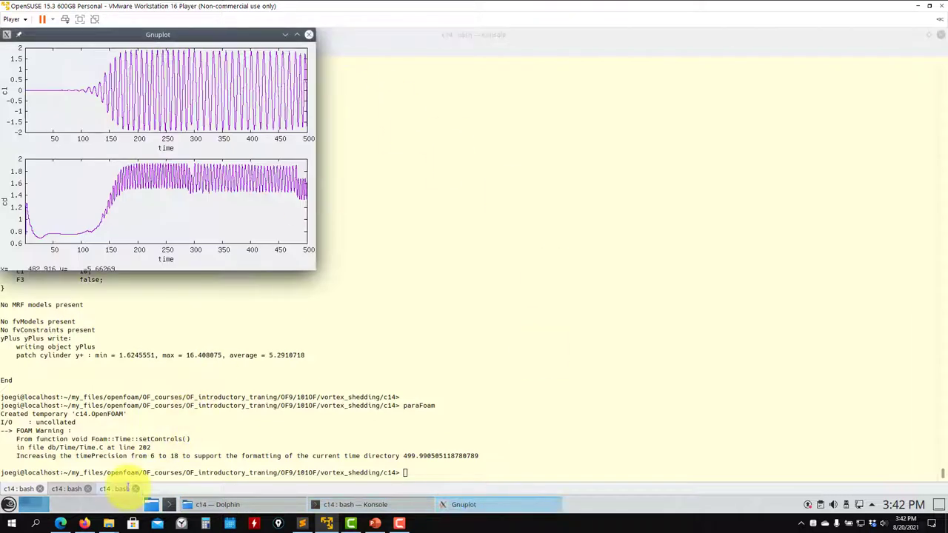
pyautogui.click(123, 489)
pyautogui.hotkey('ctrl', 'c')
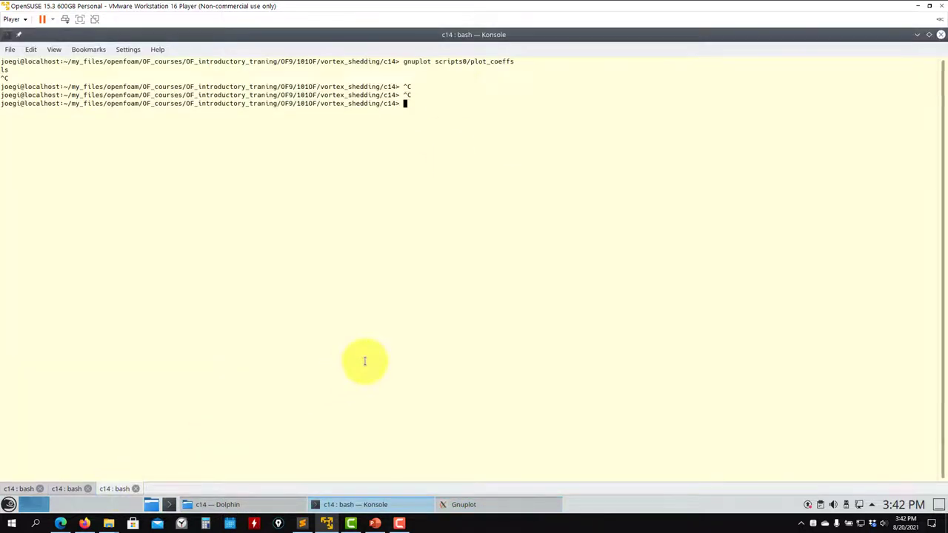